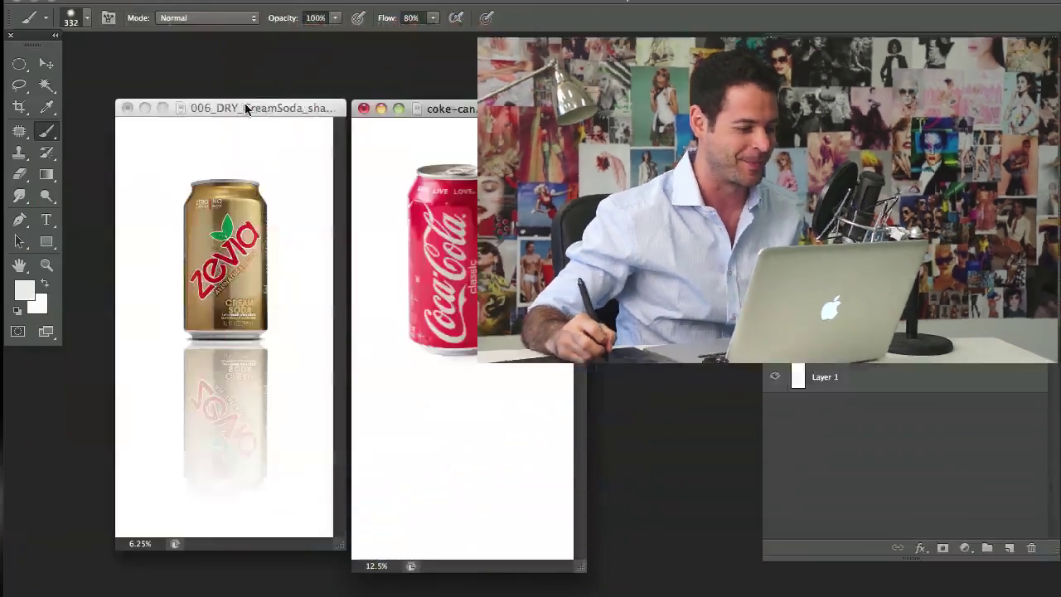
Step: Examine the finished reflection beneath the gold Zevia can in 006_DRY_CreamSoda_shadow.jpeg, zoomed in to 12.5%
left_click(245, 108)
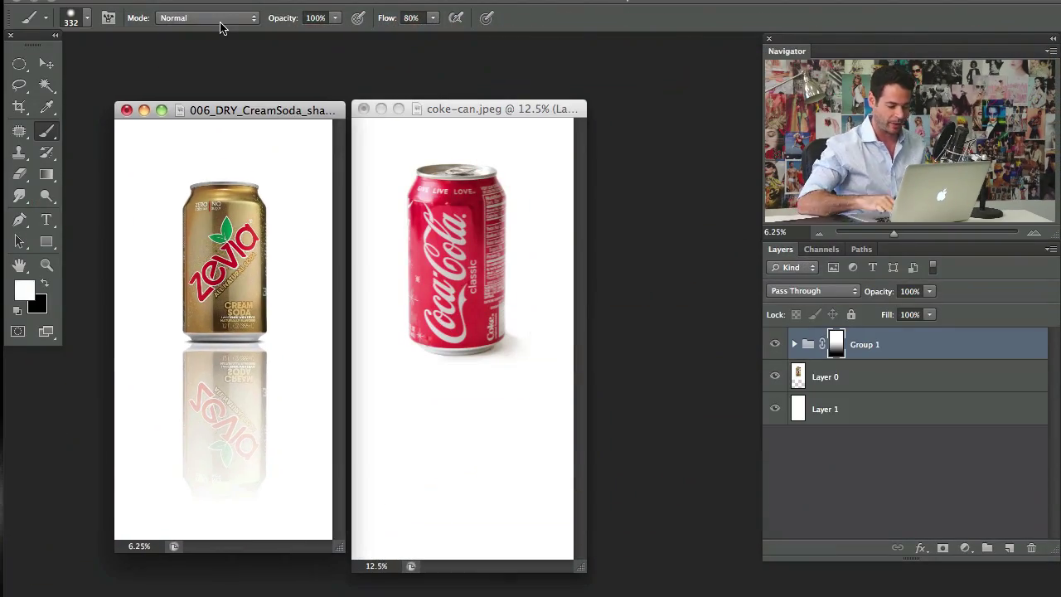
key("super+plus")
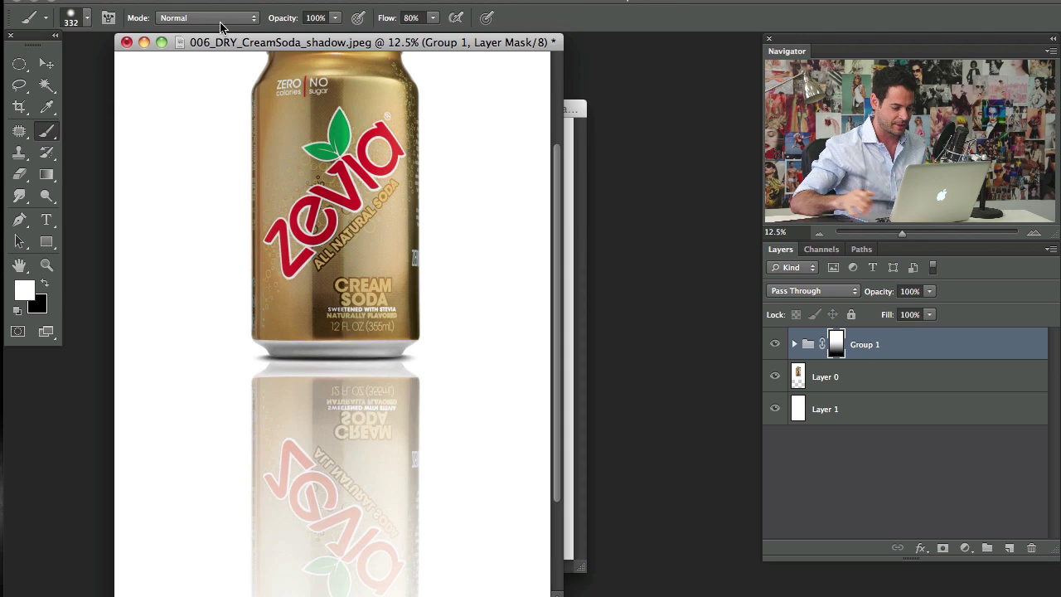
scroll(228, 444, "up", 3)
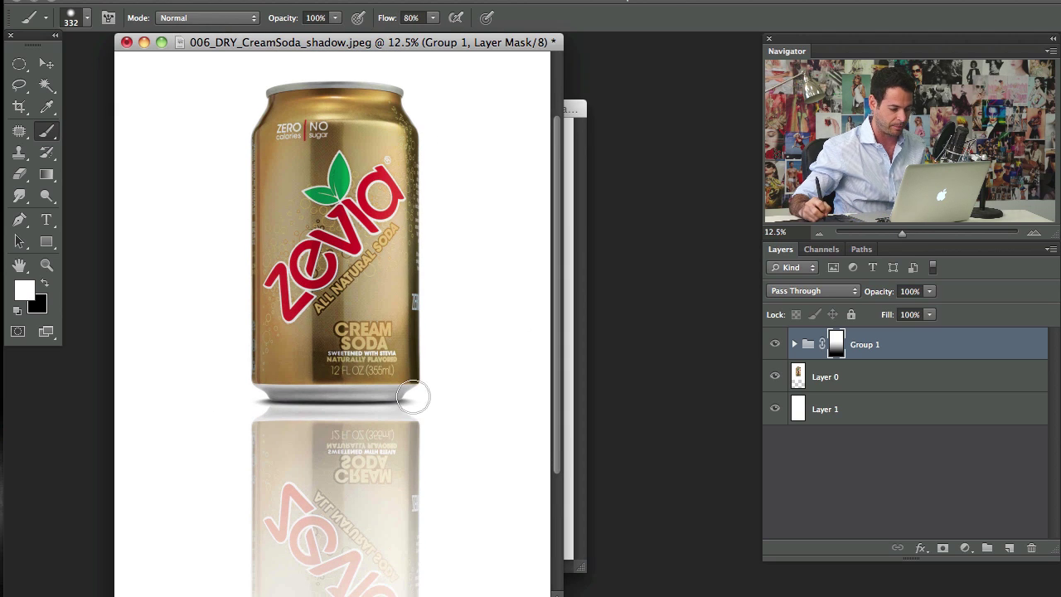
left_click(775, 345)
left_click(768, 344)
left_click(768, 344)
left_click(768, 344)
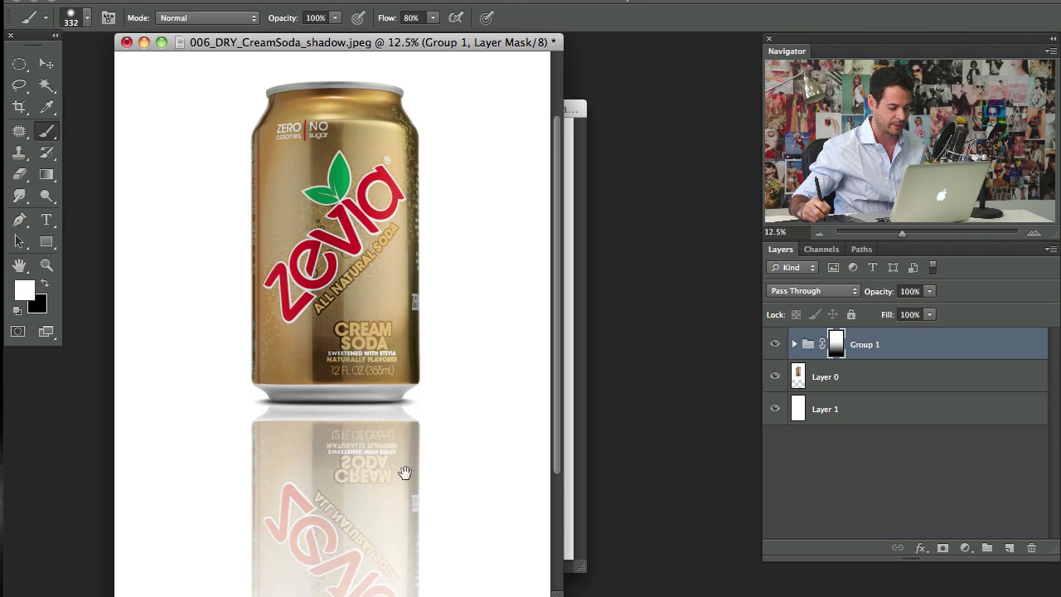
scroll(411, 443, "down", 10)
scroll(417, 289, "up", 12)
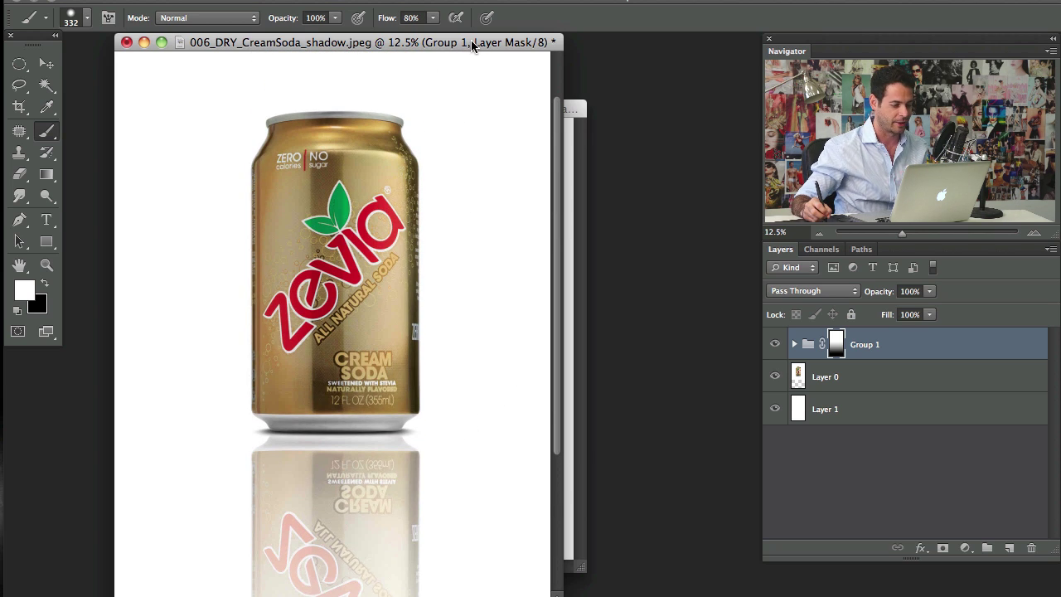
Step: Move the Zevia document aside and show coke-can.jpeg in full-screen mode at 25%, centred on the Coke can
left_click_drag(474, 41, 416, 55)
left_click(547, 106)
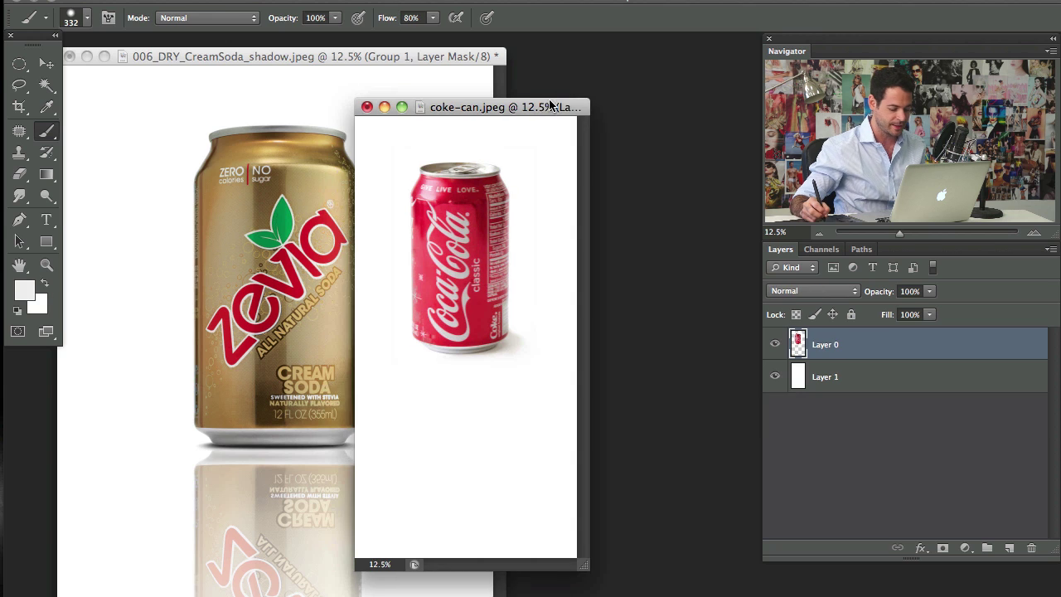
key("f")
key("super+plus")
key("super+plus")
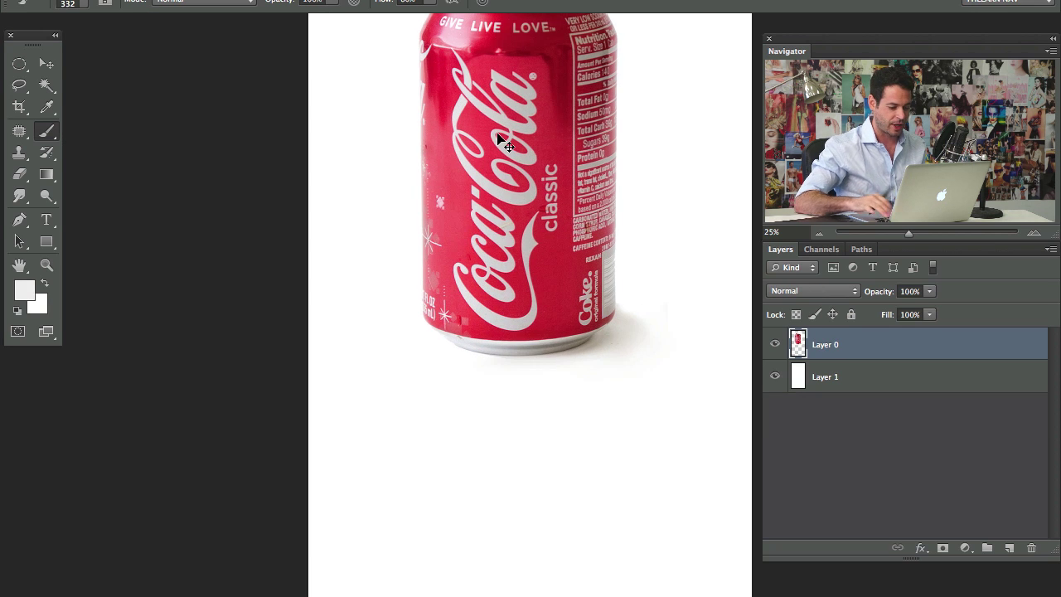
left_click_drag(551, 271, 536, 385)
key("alt")
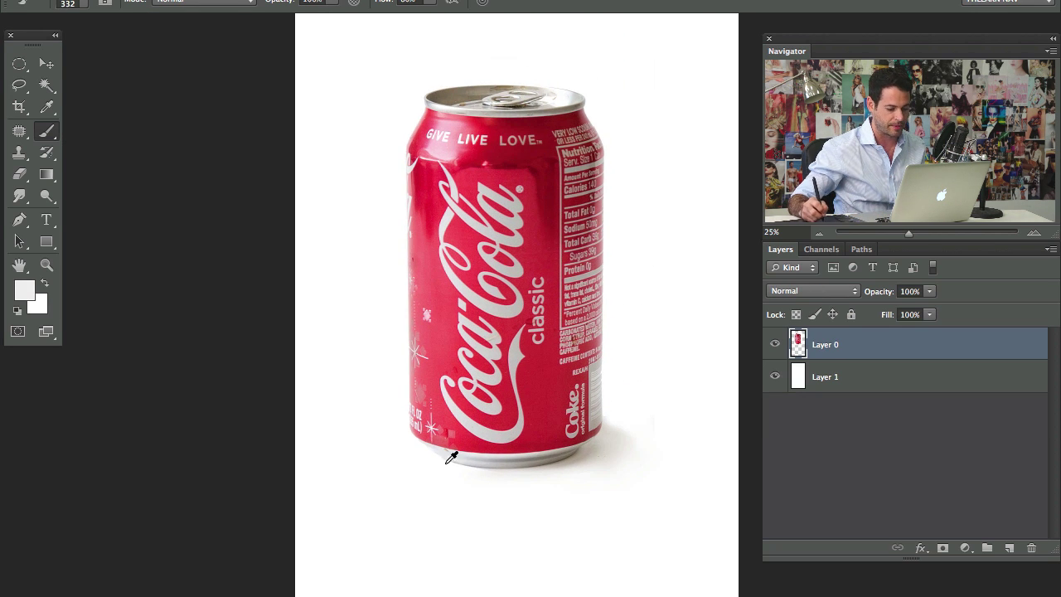
key("space")
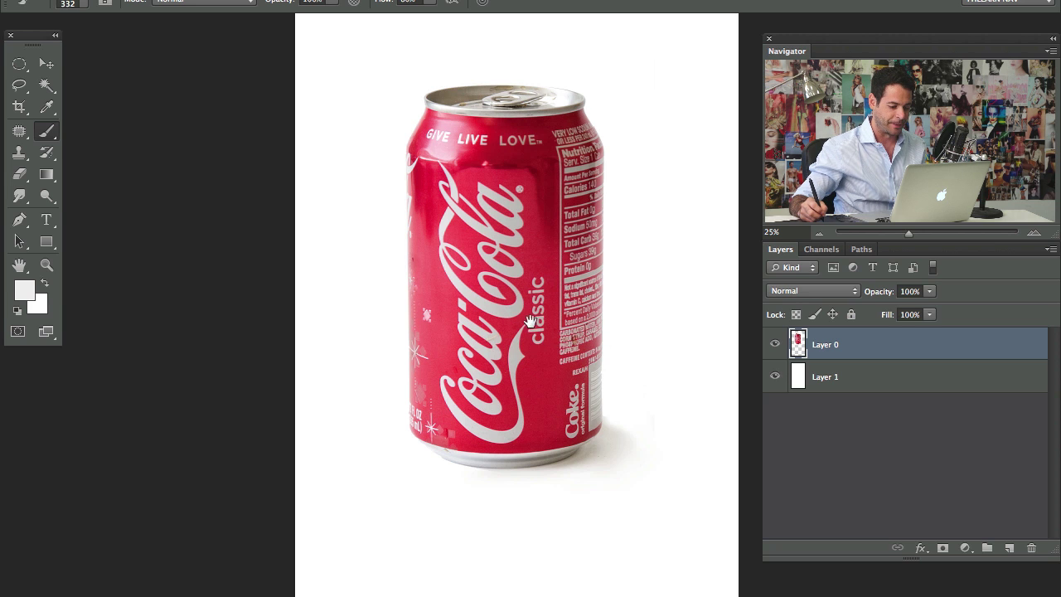
left_click_drag(527, 321, 499, 334)
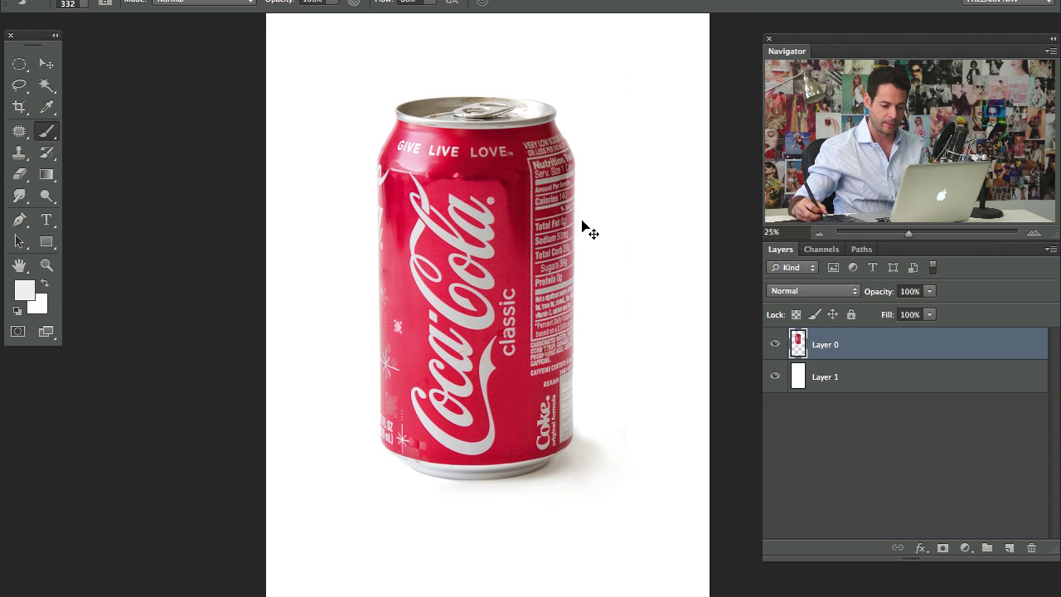
Step: Duplicate Layer 0 and flip the copy of the Coke can vertically
key("ctrl+j")
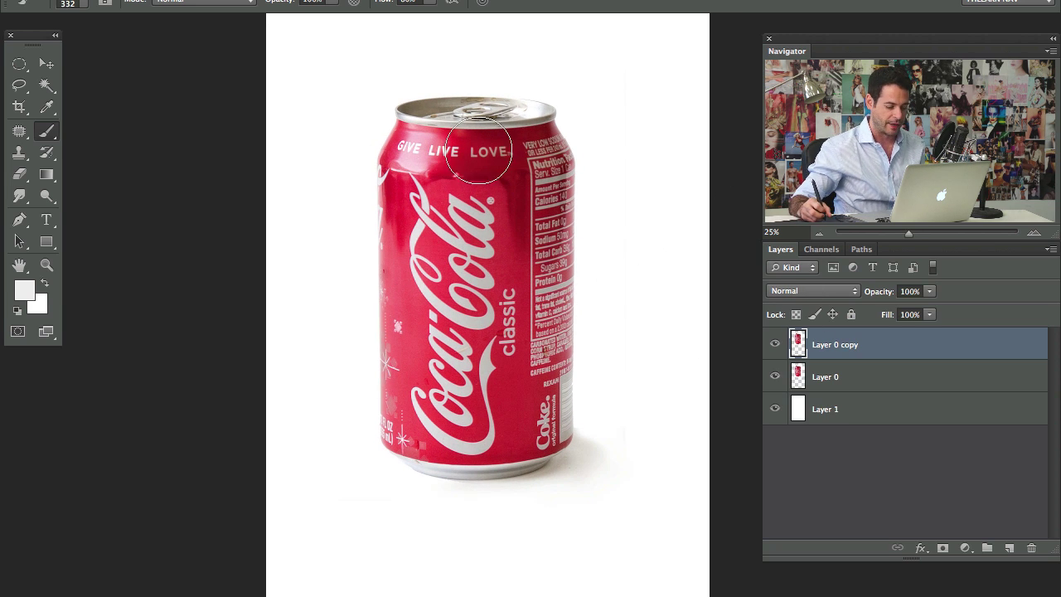
key("ctrl+t")
right_click(496, 224)
left_click(539, 447)
key("Return")
key("b")
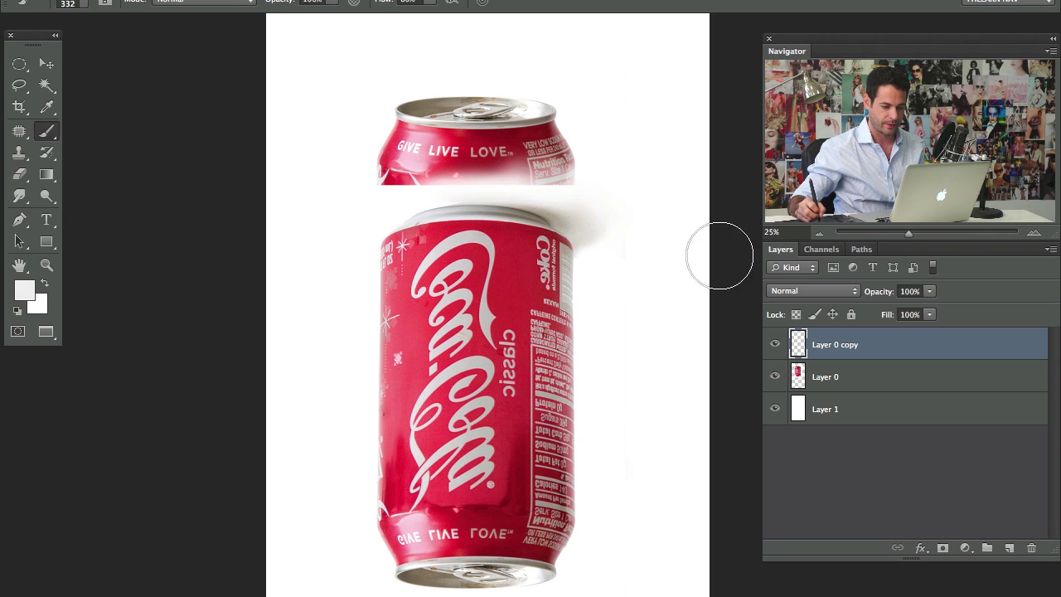
Step: Try the flipped copy in Darken mode as a reflection beneath the can's base, and remove the copy
left_click(835, 291)
left_click(810, 321)
left_click_drag(516, 353, 463, 401)
key("v")
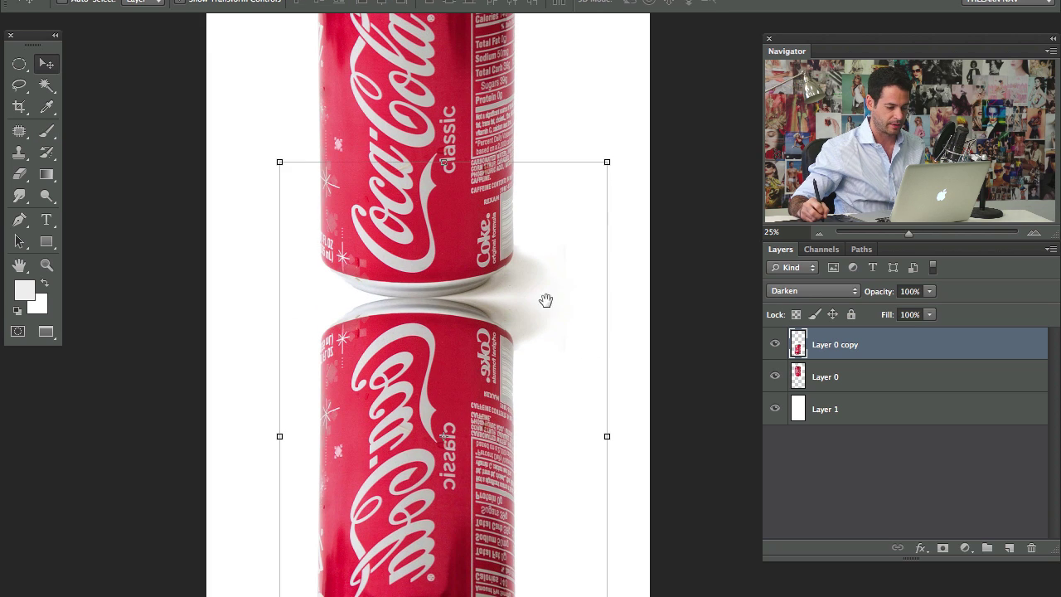
left_click_drag(597, 294, 616, 361)
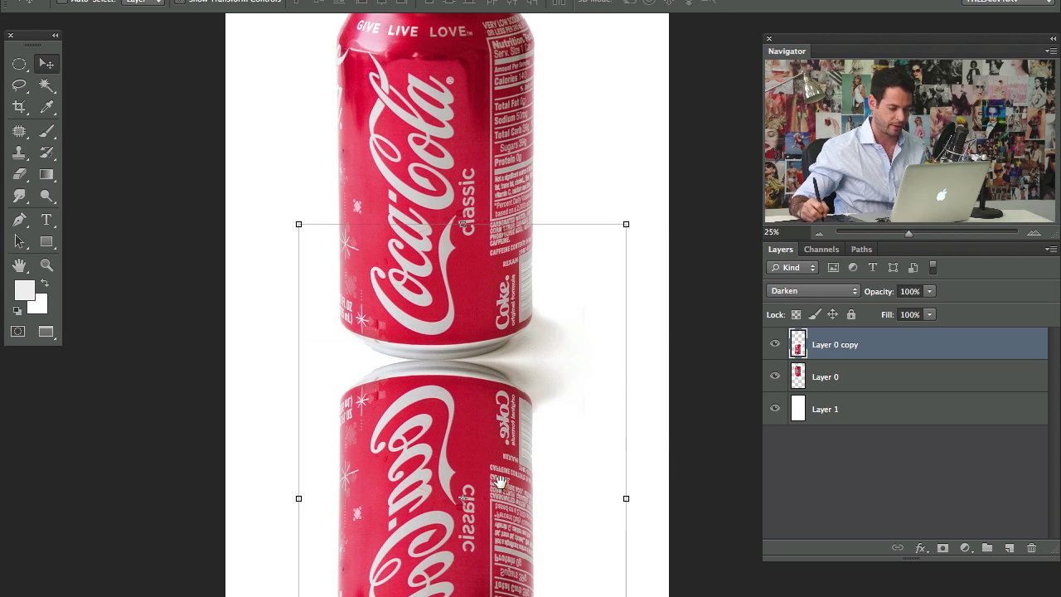
scroll(503, 473, "down", 3)
mouse_move(493, 334)
left_mouse_down()
mouse_move(488, 356)
mouse_move(500, 336)
left_mouse_up()
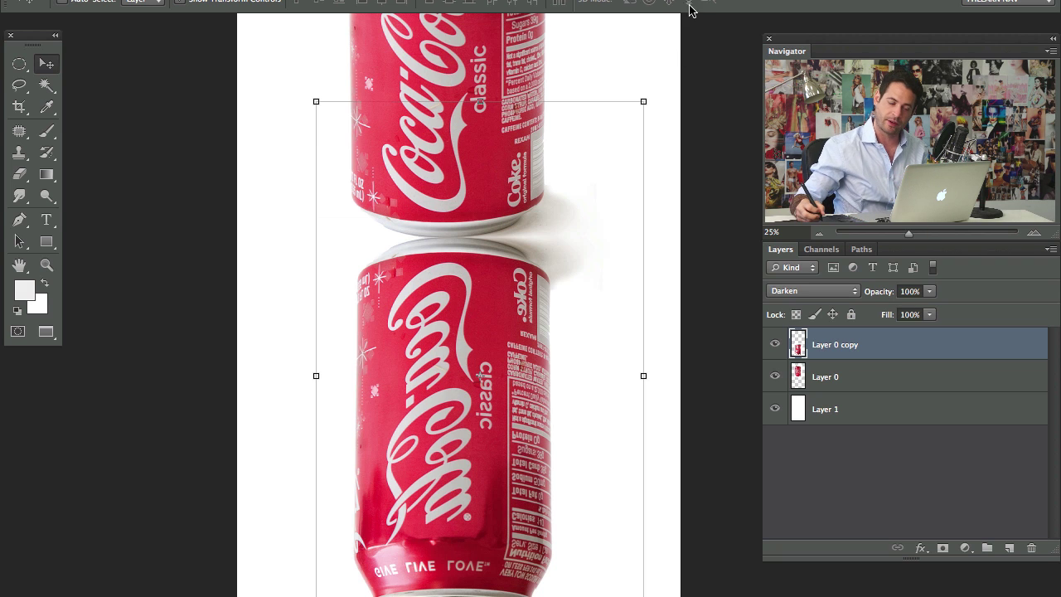
key("ctrl+e")
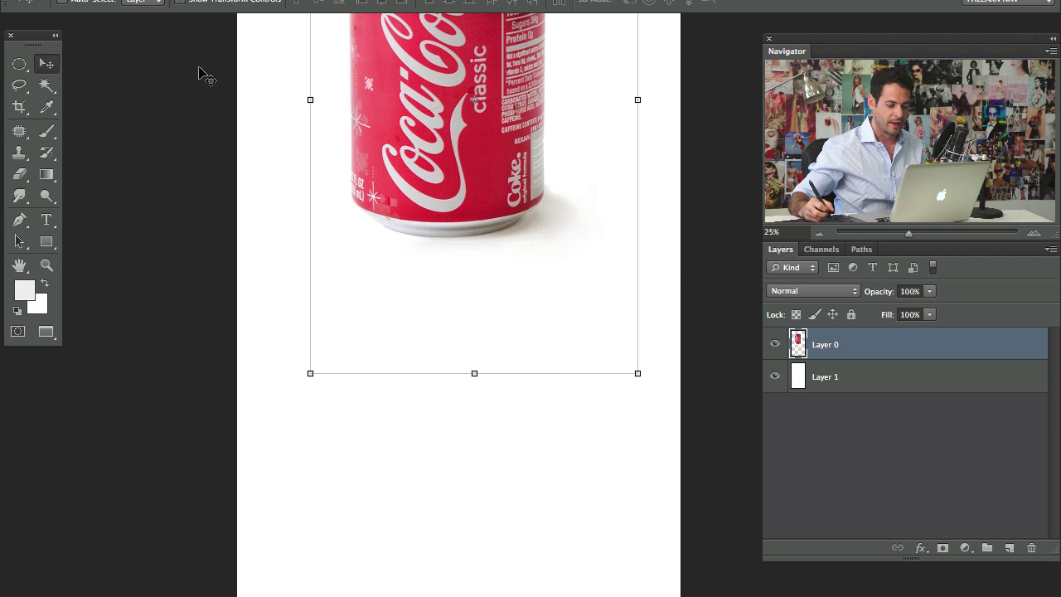
Step: Start a Pen tool path at the middle of the lid's back edge and trace it around the left side of the rim
left_click_drag(458, 128, 454, 382)
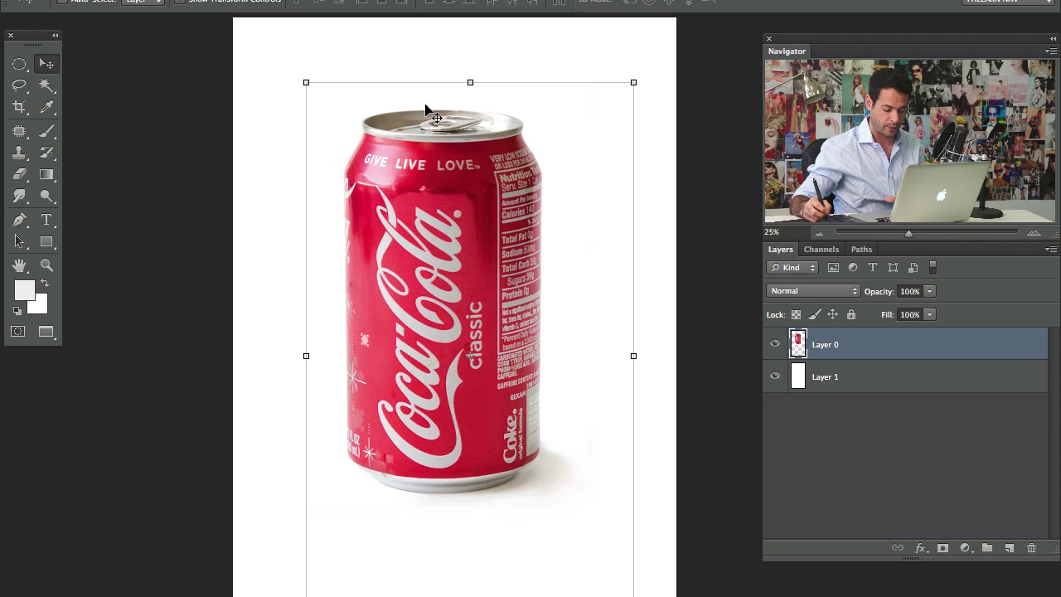
key("p")
key("ctrl+plus")
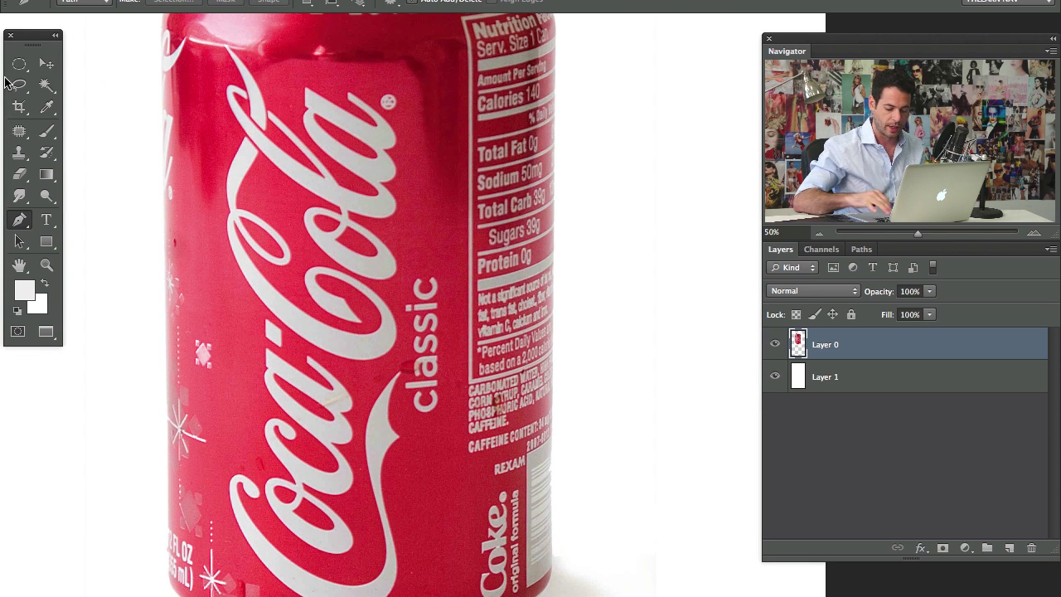
key("super+plus")
left_click_drag(348, 193, 400, 295)
scroll(399, 296, "up", 3)
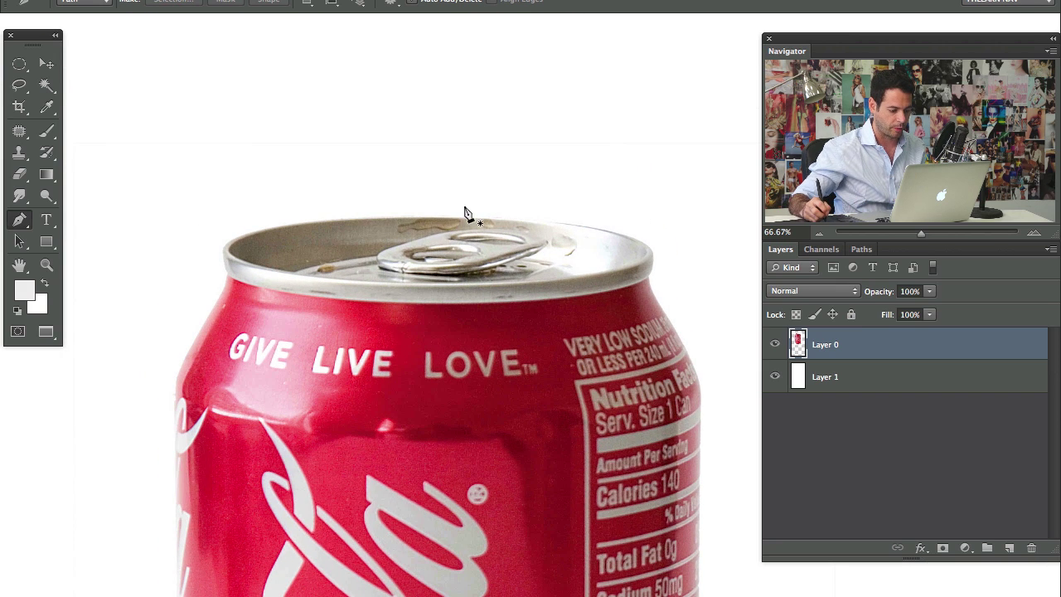
left_click(456, 217)
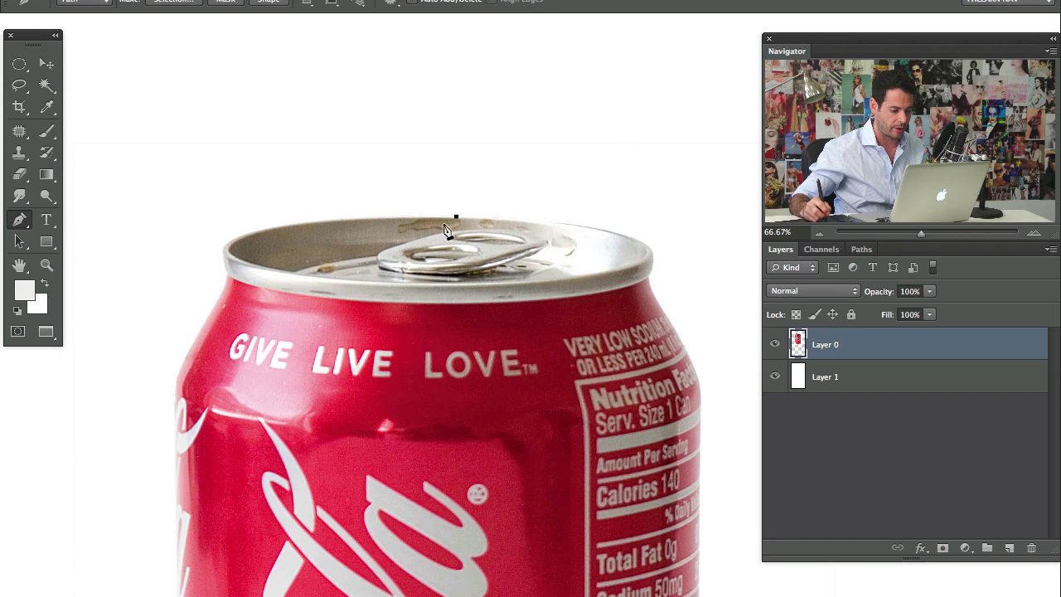
left_click_drag(280, 217, 261, 228)
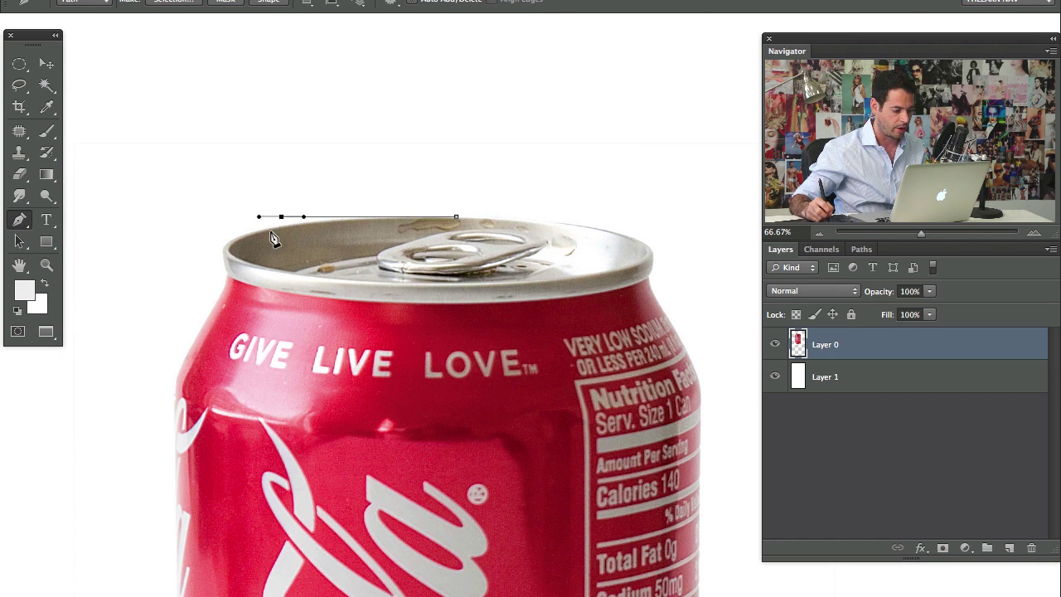
left_click(223, 252)
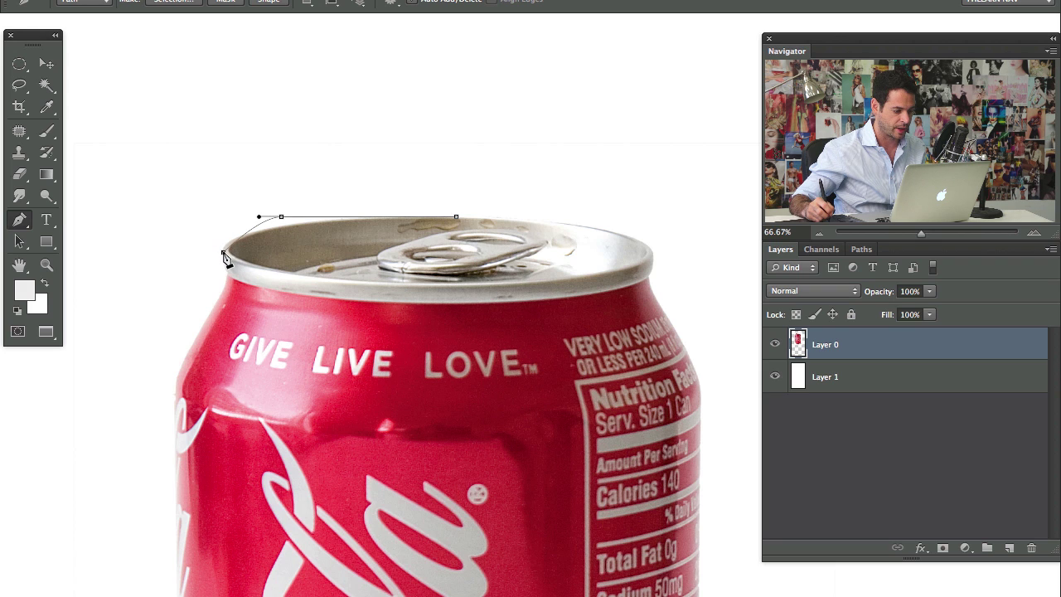
left_click_drag(281, 217, 214, 231)
left_click(228, 274)
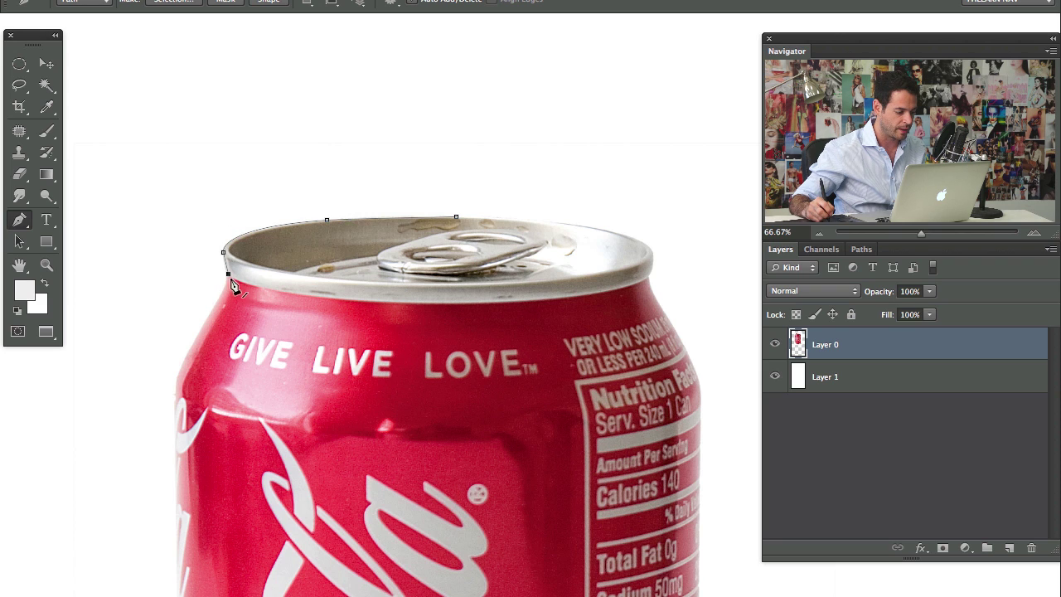
Step: Continue the path over the can's left shoulder and down its straight left side to near the bottom
left_click_drag(198, 335, 180, 359)
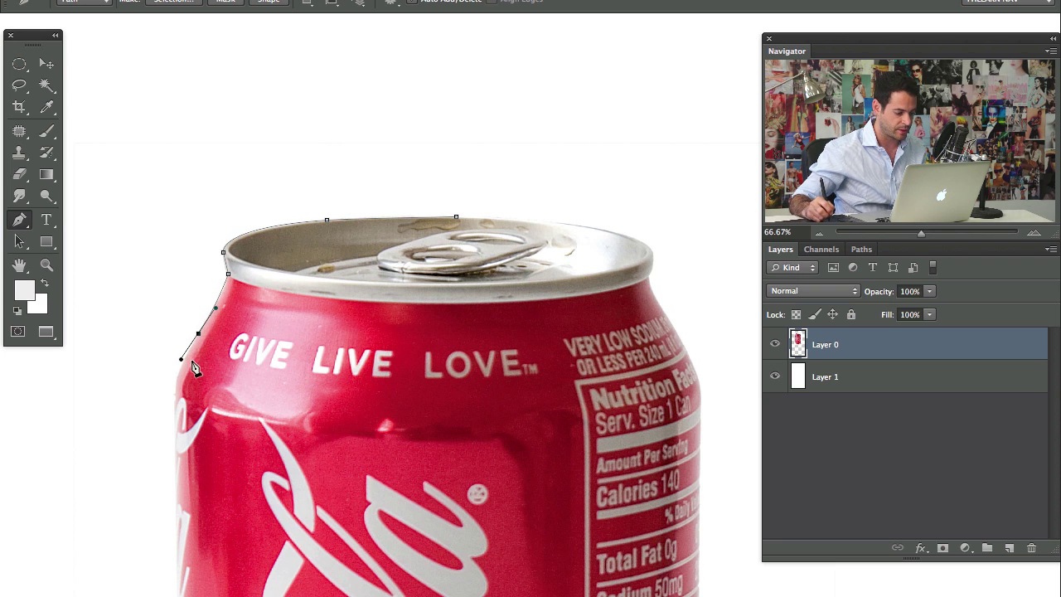
left_click_drag(175, 407, 173, 440)
scroll(179, 405, "down", 10)
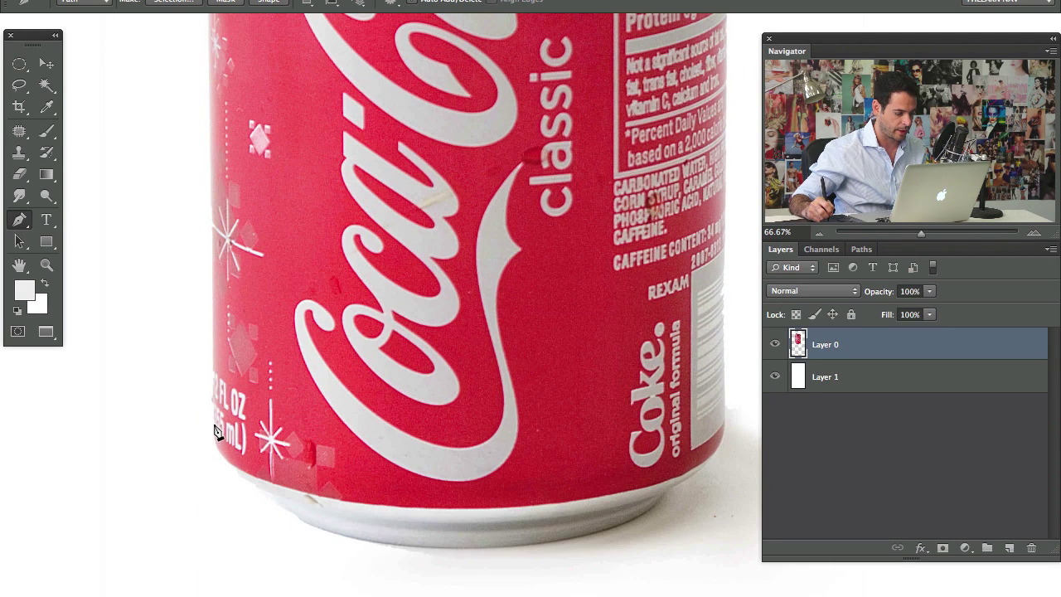
left_click_drag(213, 425, 214, 451)
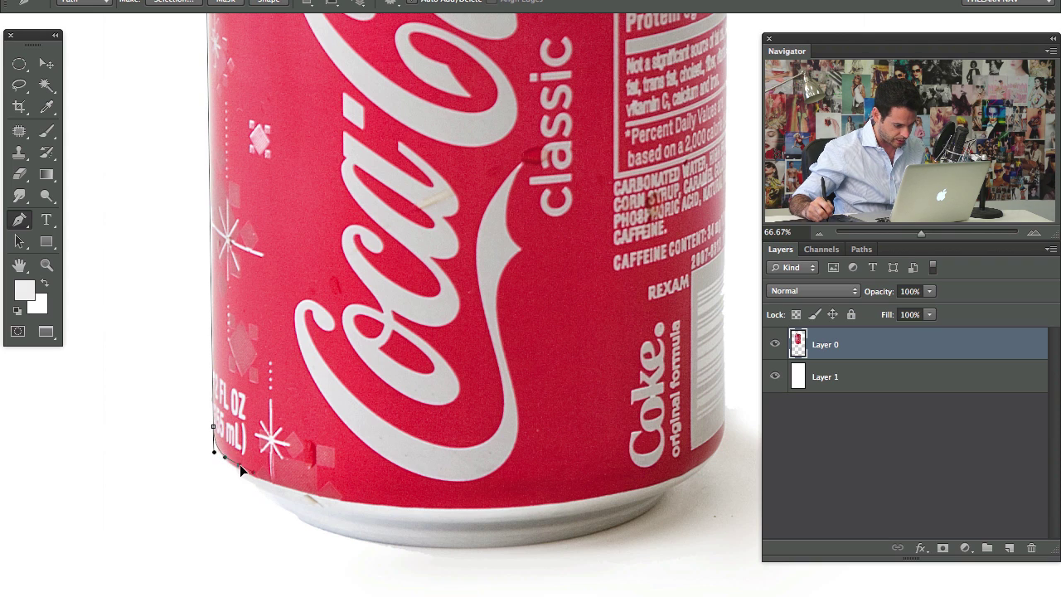
Step: Trace the tapered lower-left edge of the can with closely spaced anchor points down to the silver base
left_click_drag(238, 469, 308, 278)
left_click(289, 258)
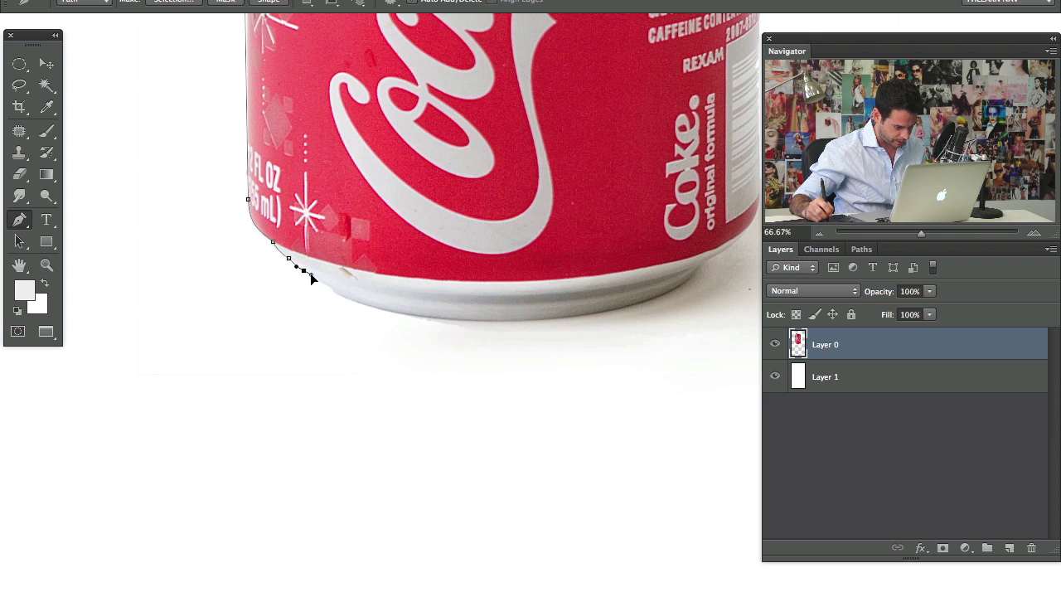
left_click(326, 285)
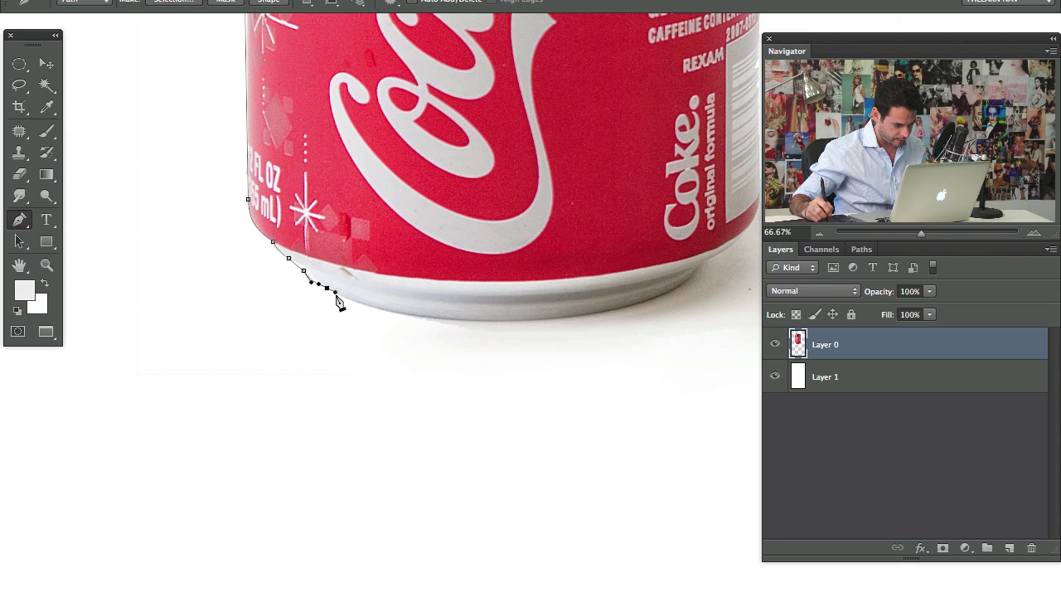
left_click_drag(328, 284, 333, 289)
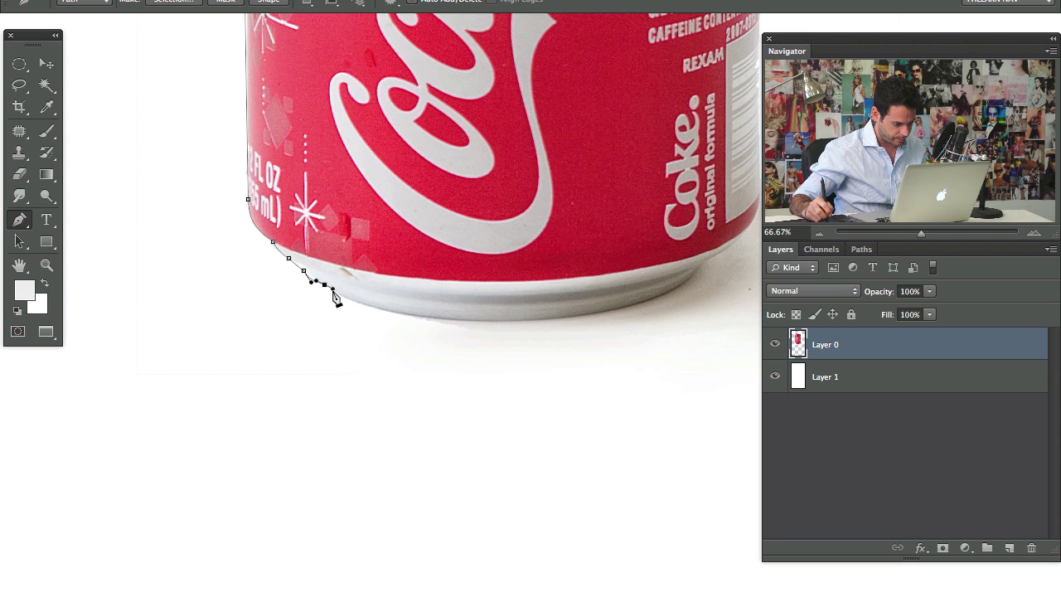
Step: Curve the path along the silver base to its bottom centre and adjust the anchor and handle to fit the edge
left_click_drag(536, 319, 721, 318)
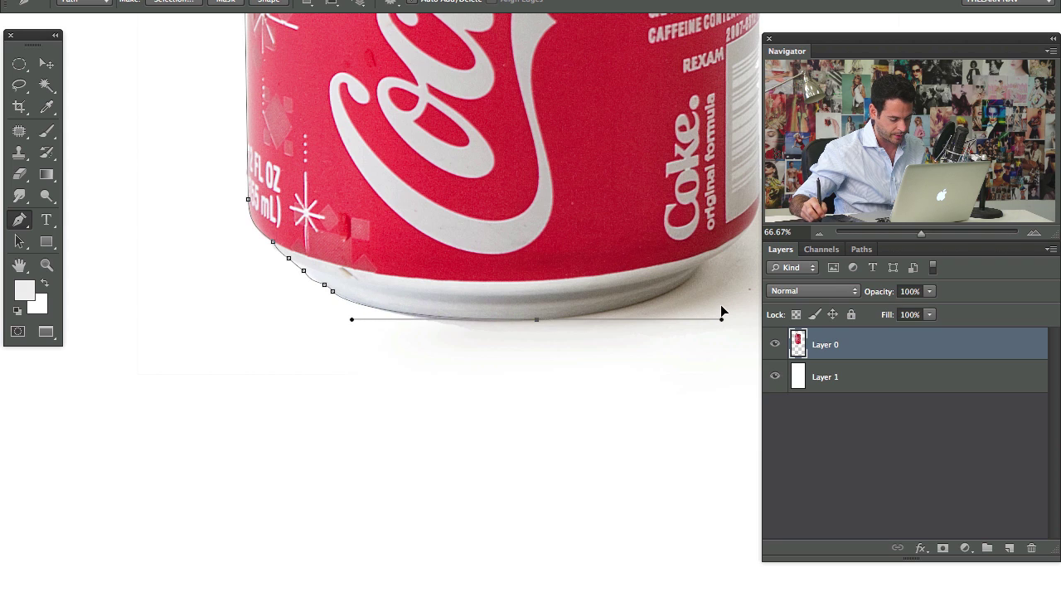
left_click(333, 294)
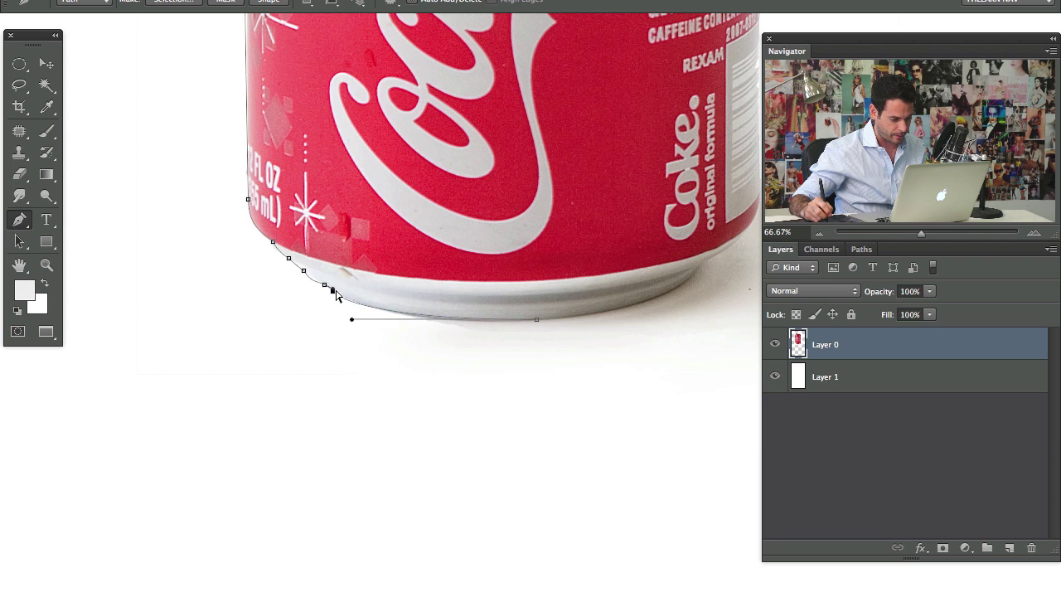
left_click_drag(338, 293, 341, 296)
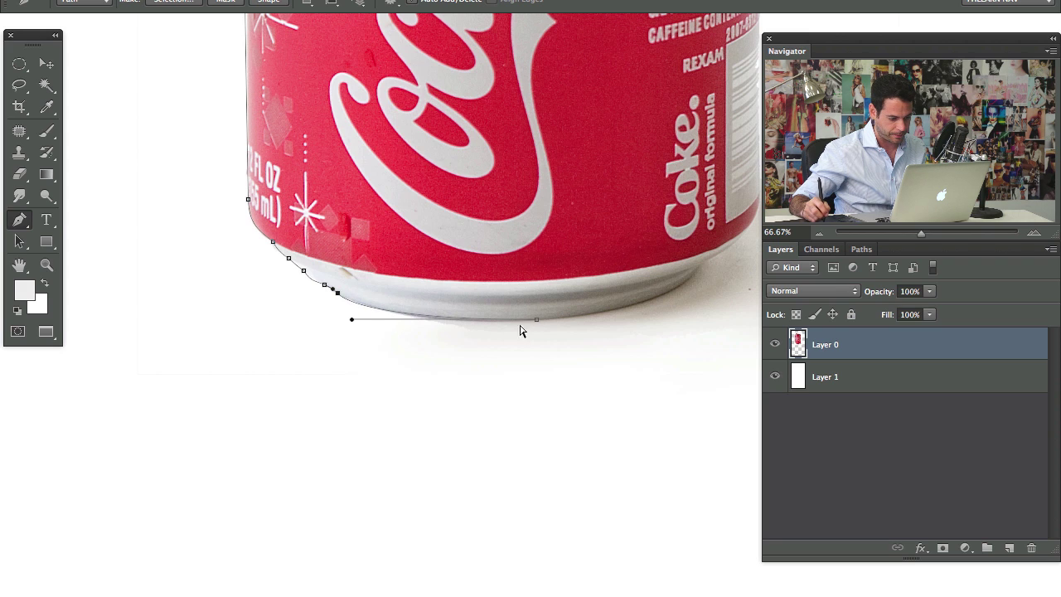
left_click_drag(350, 320, 368, 322)
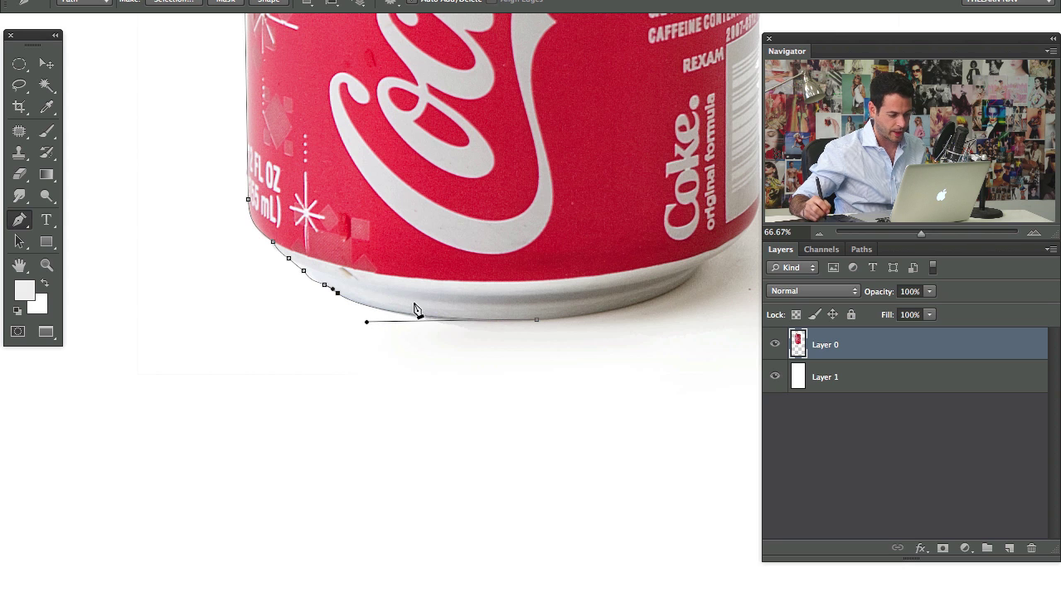
Step: Close the path of the can's left half at its starting point on the lid and display the document's paths
key("super+minus")
key("super+minus")
key("space")
left_click_drag(395, 182, 357, 450)
left_click(483, 67)
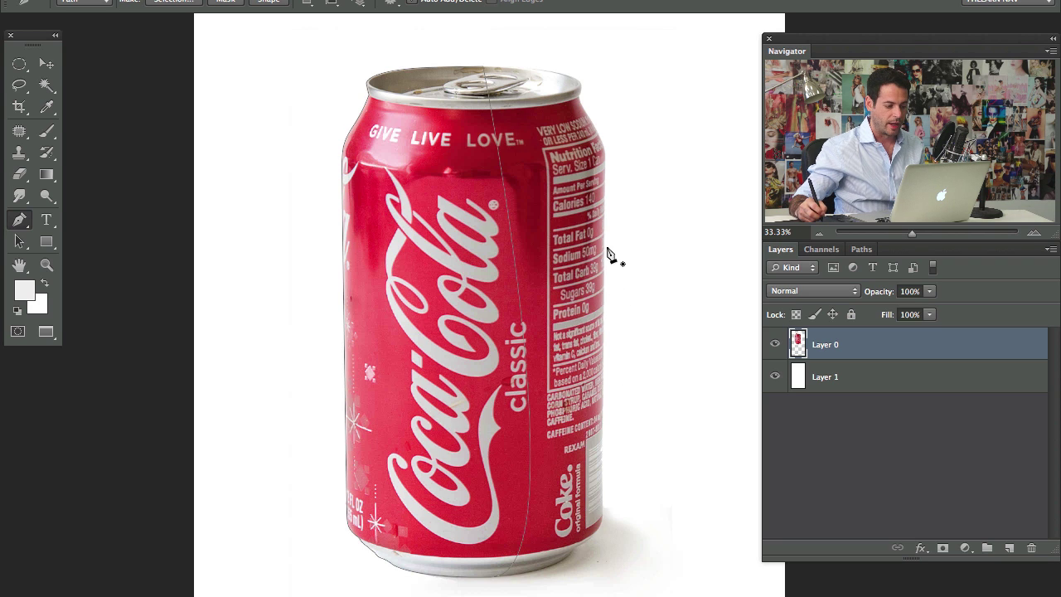
left_click(862, 249)
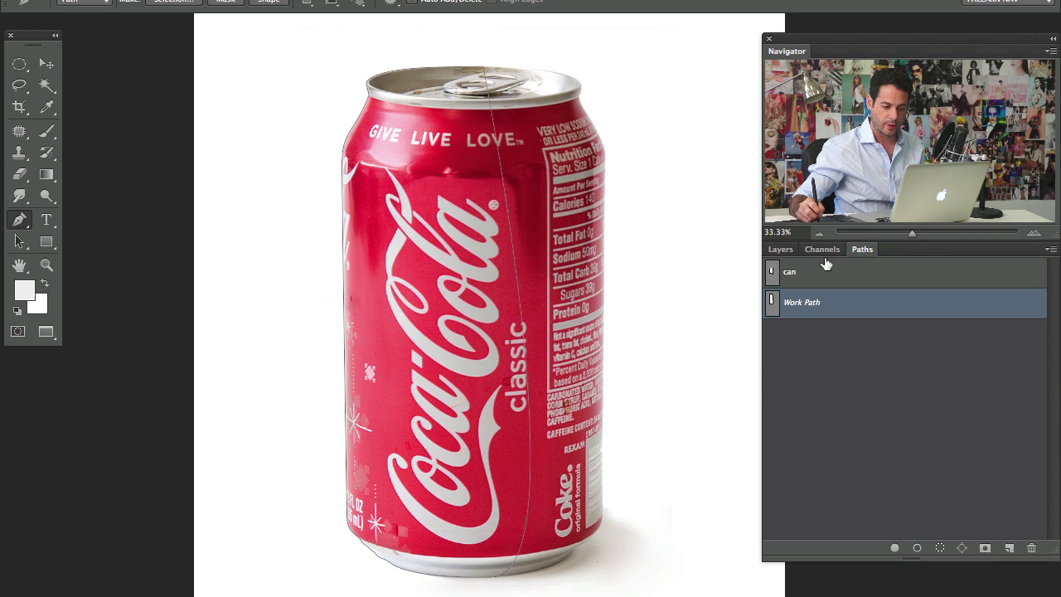
Step: Save the work path of the can's left half under the name "can left"
double_click(772, 303)
type("can left")
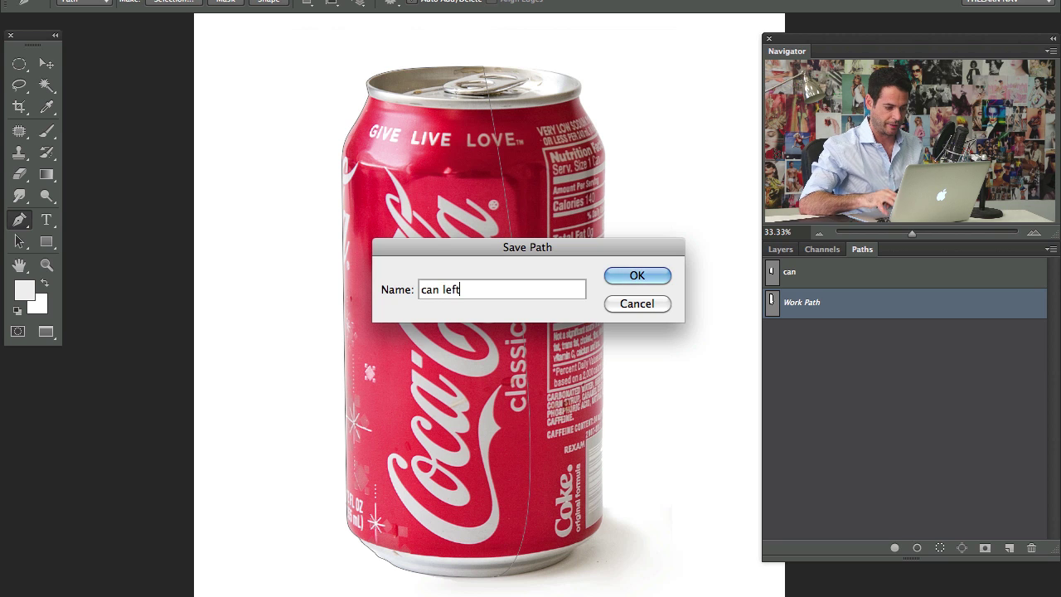
key("Return")
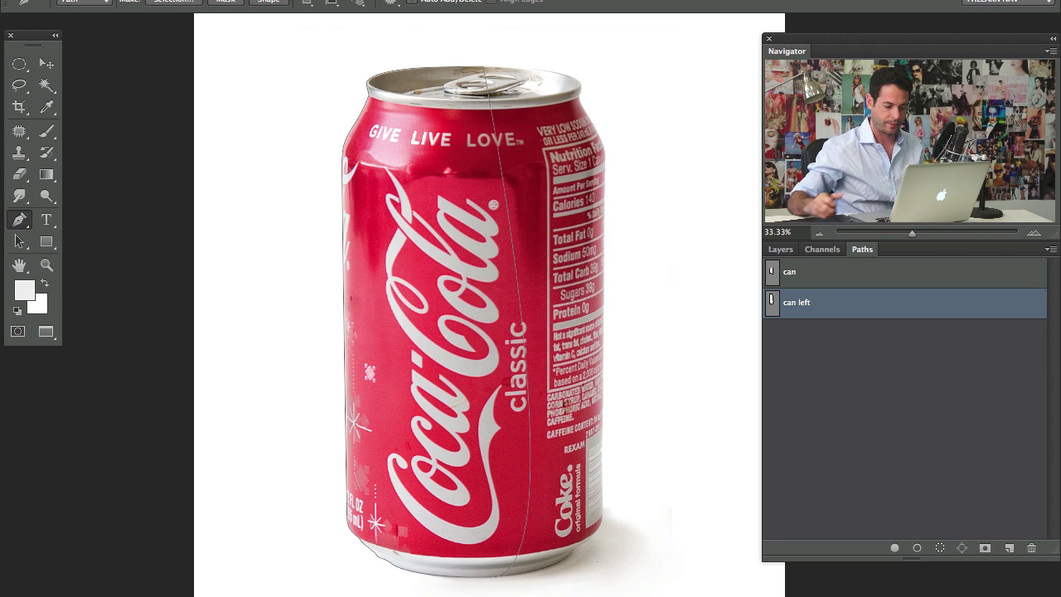
Step: Load the "can left" path as a selection, fill it with the light gray foreground colour on a new layer and deselect
left_click(771, 305, "super")
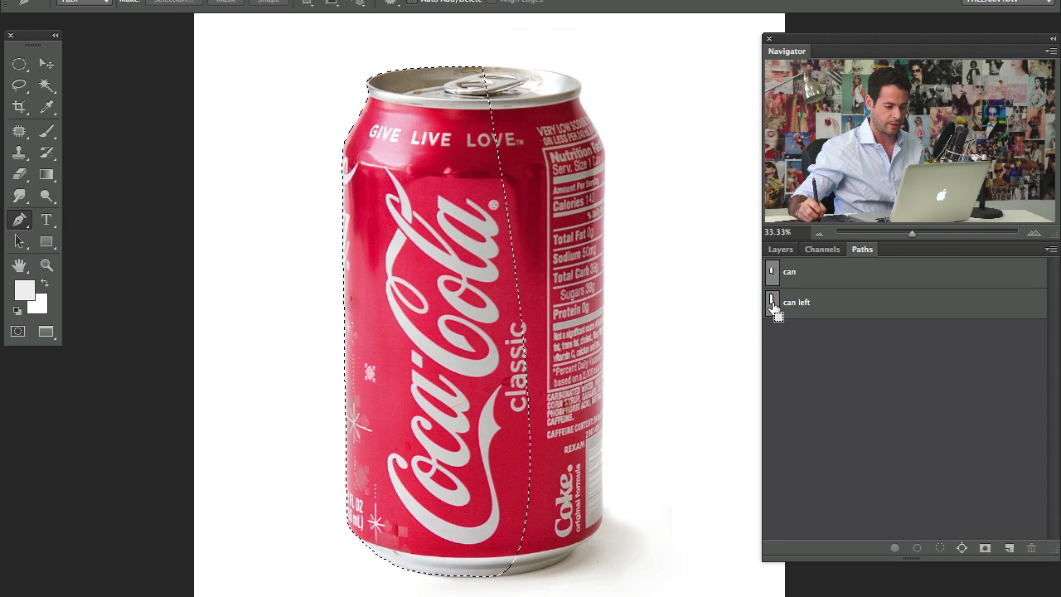
left_click(780, 249)
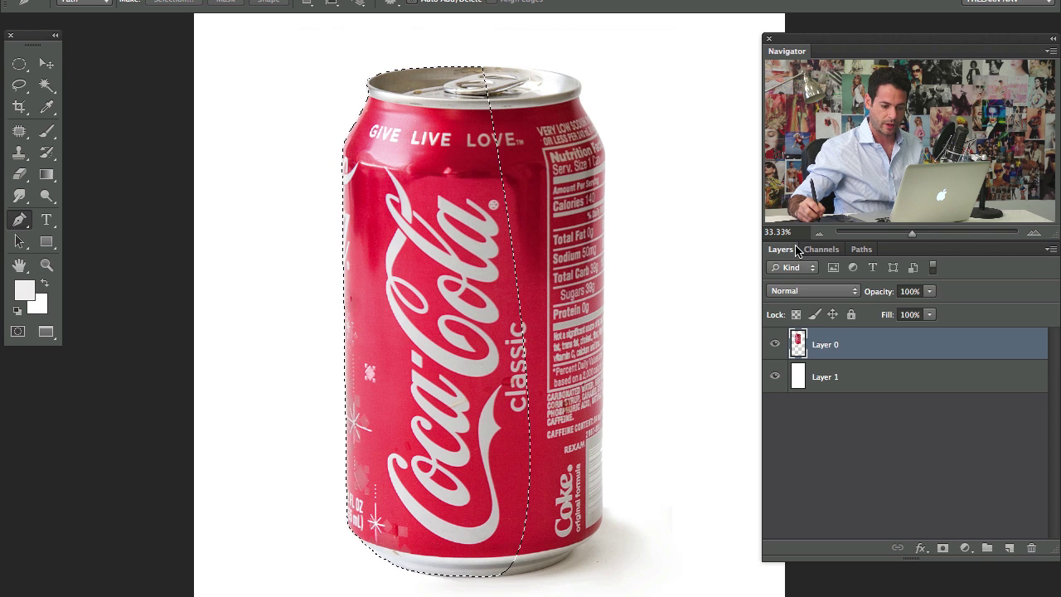
key("super+shift+alt+n")
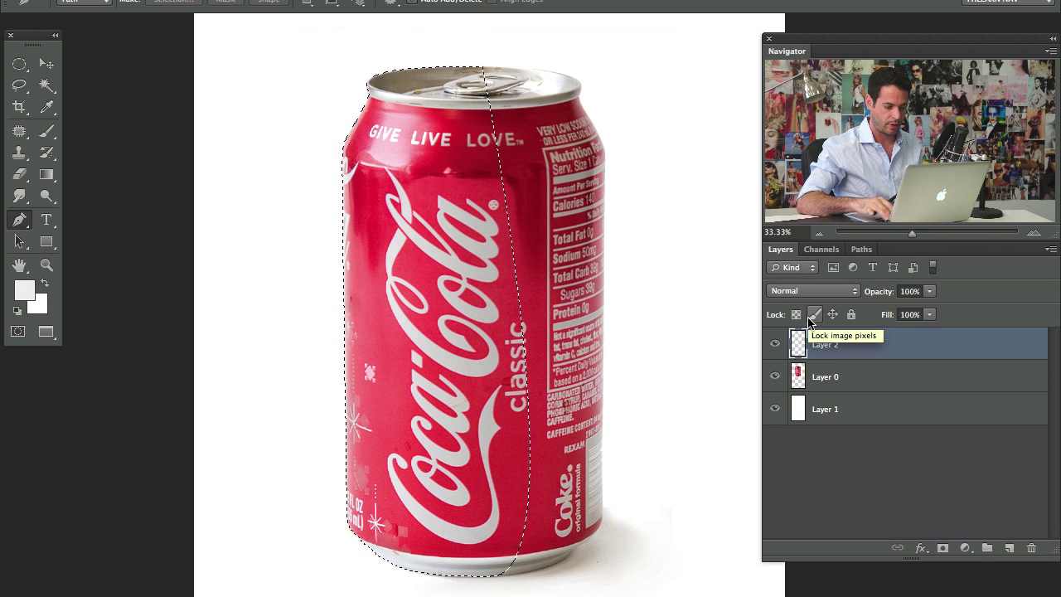
key("alt+BackSpace")
key("super+d")
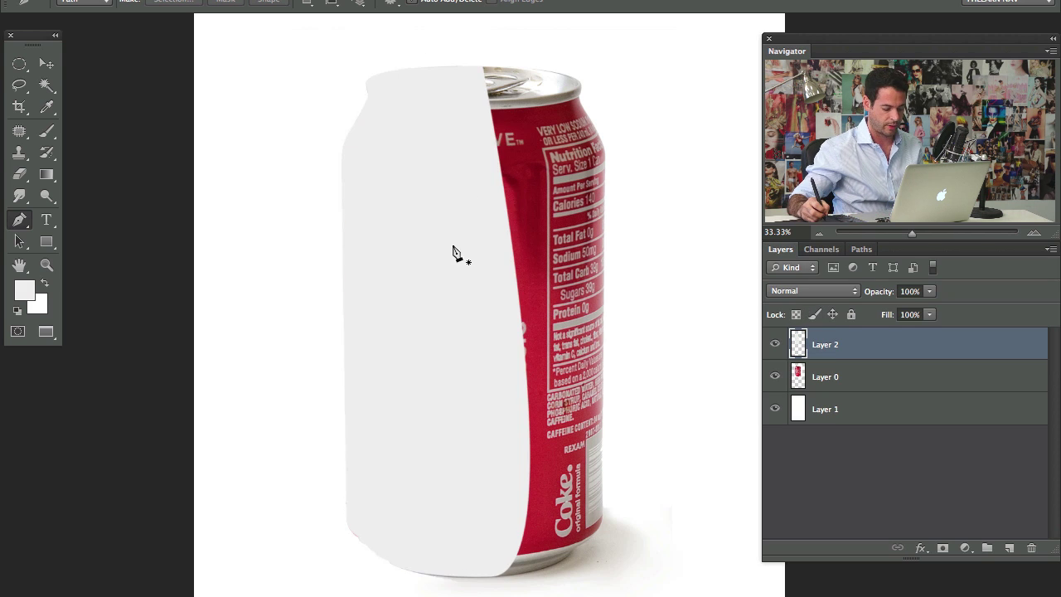
Step: Duplicate the gray half-can shape and flip the duplicate horizontally
key("super+j")
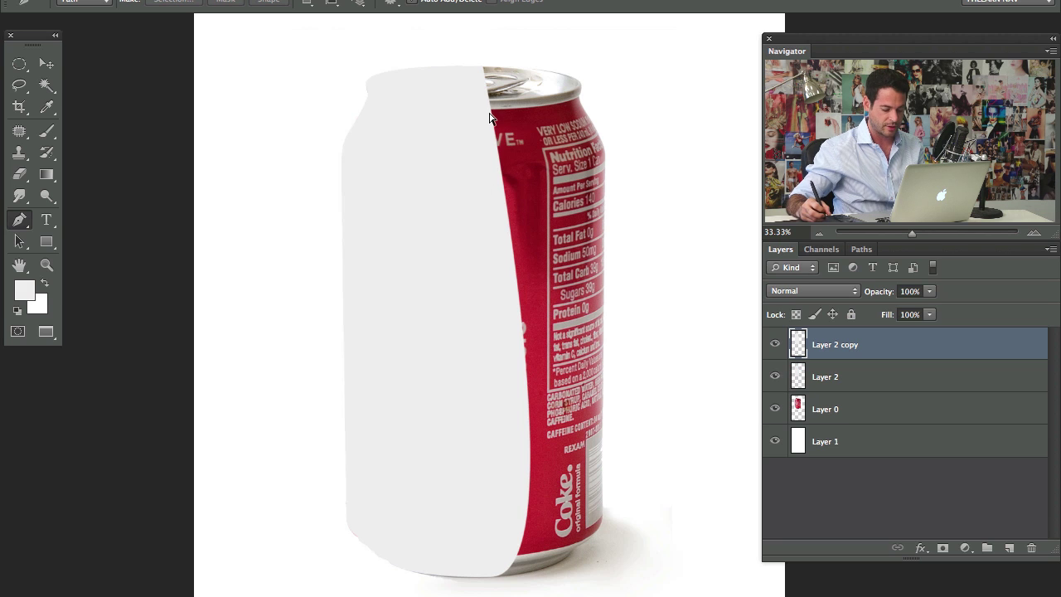
key("super+t")
right_click(482, 247)
left_click(548, 458)
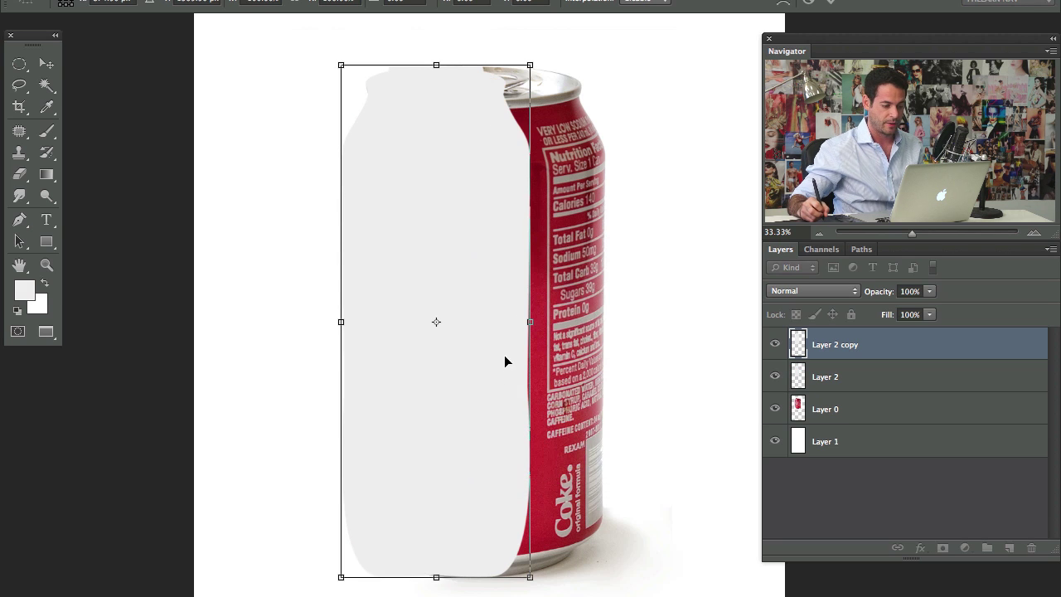
key("Return")
Step: Move the mirrored gray half sideways until it covers the can's right half and completes a symmetrical silhouette
key("p")
key("v")
left_click_drag(440, 464, 517, 457)
key("ctrl+t")
key("Right")
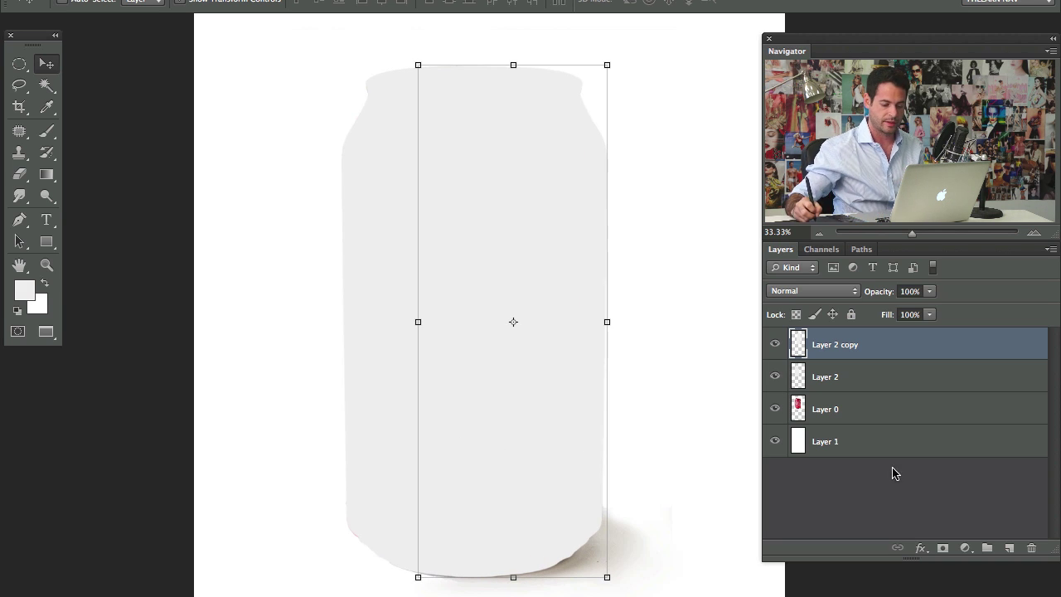
Step: Merge the two gray half-can layers into a single silhouette layer
left_click(865, 376, "shift")
key("ctrl+e")
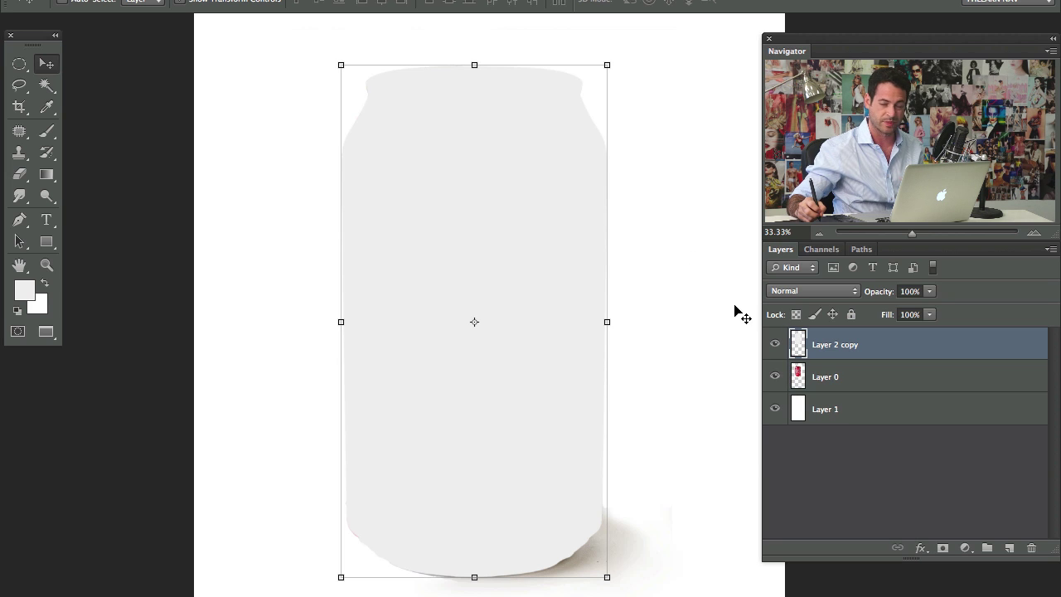
mouse_move(536, 384)
left_mouse_down()
mouse_move(623, 360)
mouse_move(571, 401)
mouse_move(452, 299)
mouse_move(508, 262)
mouse_move(530, 230)
mouse_move(523, 405)
mouse_move(527, 388)
left_mouse_up()
left_click_drag(580, 327, 575, 328)
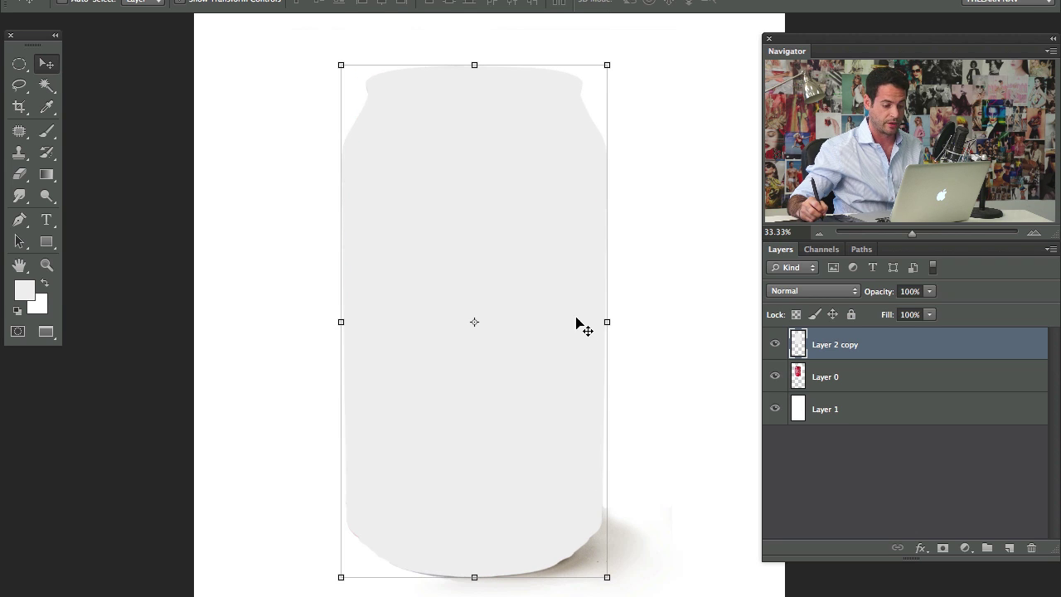
Step: Load the merged silhouette as a selection, hide its layer and use the selection as a layer mask on the can photo layer
left_click(800, 346, "ctrl")
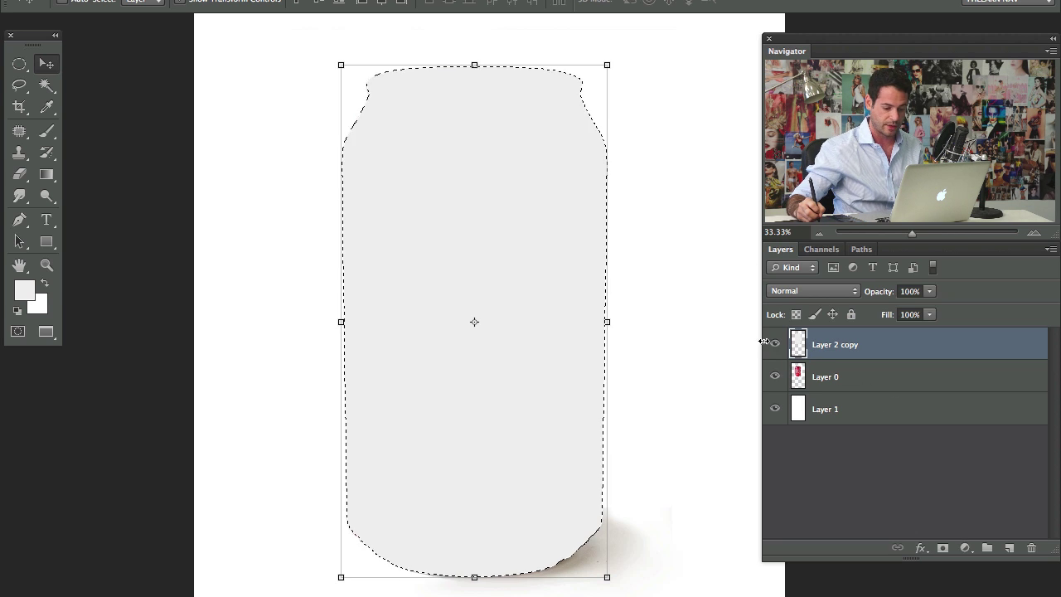
left_click(774, 344)
left_click(849, 378)
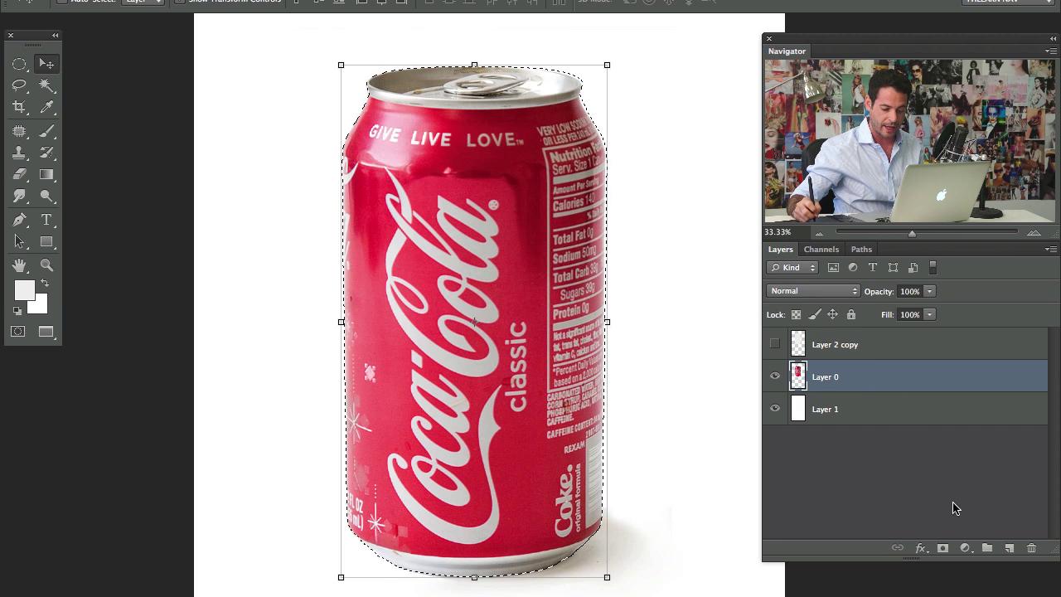
left_click(942, 547)
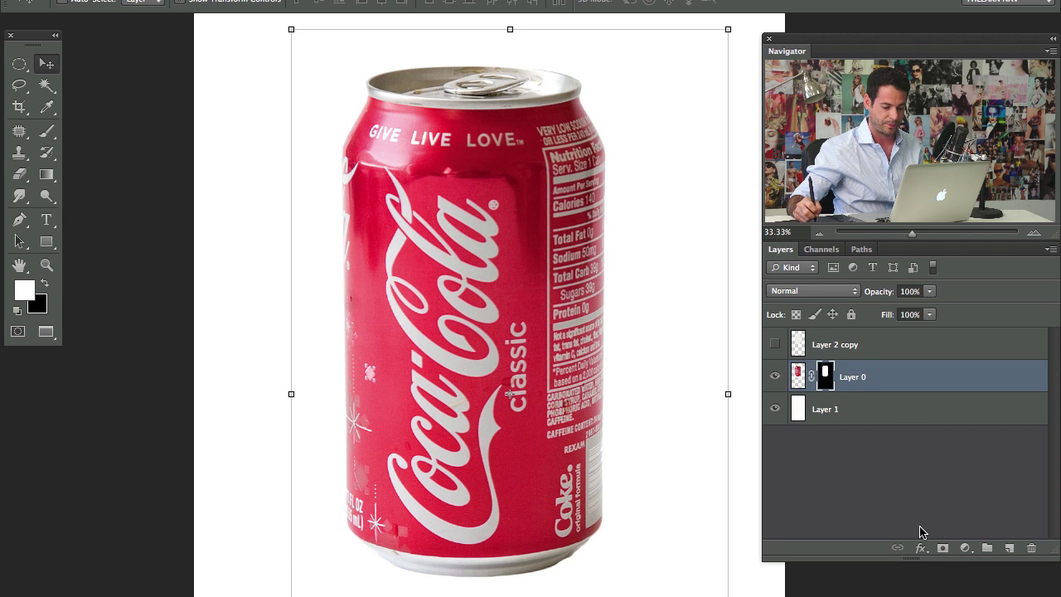
Step: Check the can layer's mask and duplicate the masked can layer
key("ctrl+minus")
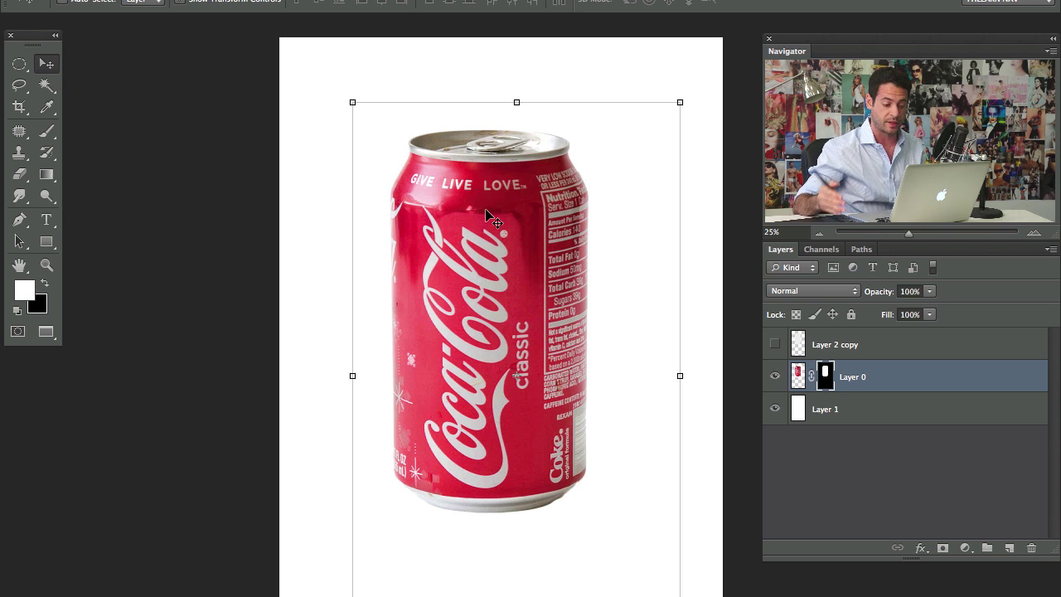
left_click(826, 378, "alt")
left_click(824, 381, "alt")
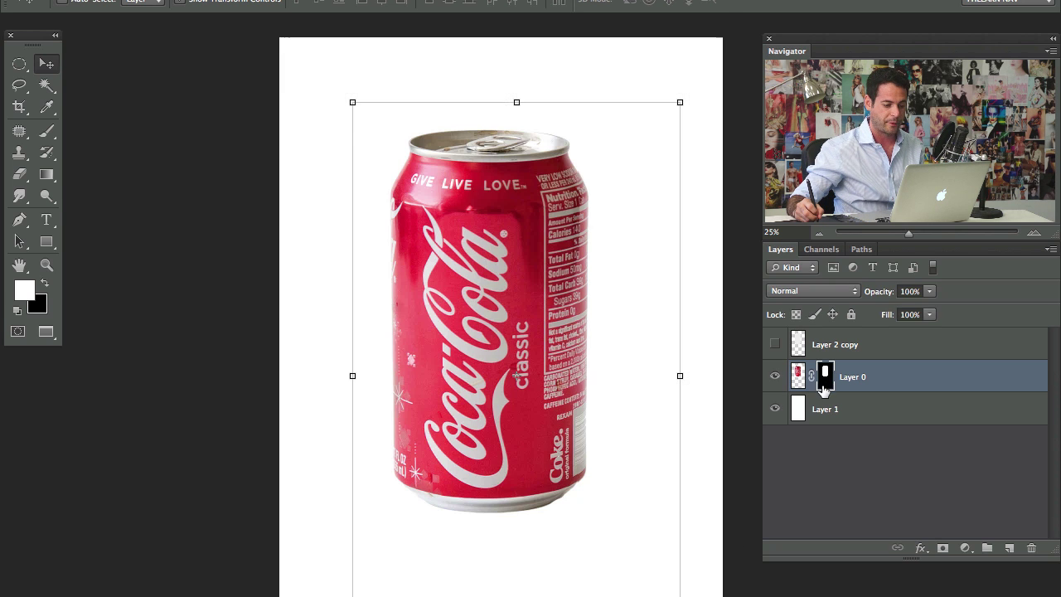
key("ctrl+j")
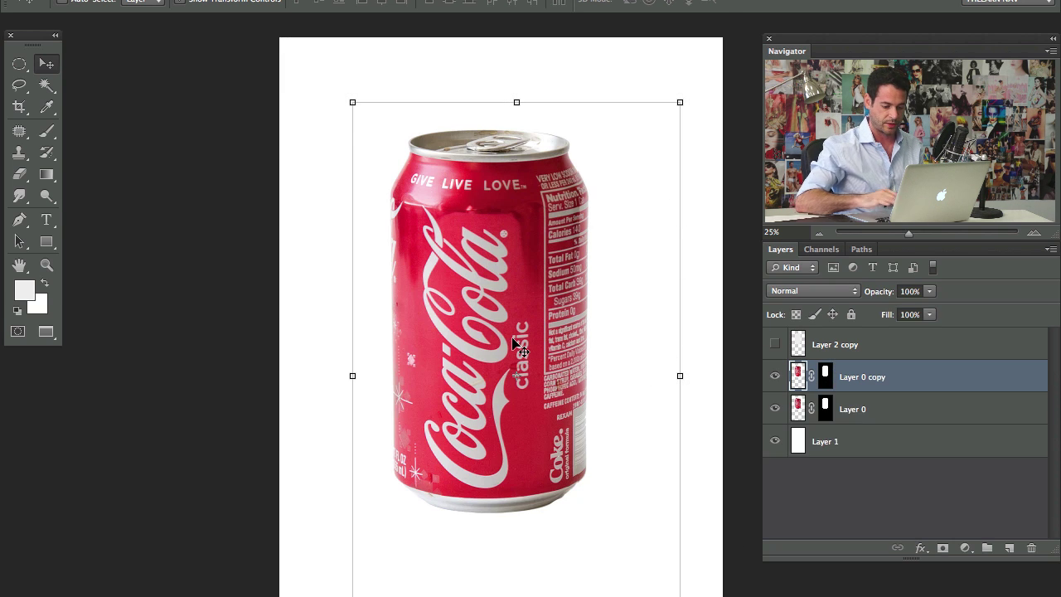
mouse_move(510, 266)
left_mouse_down()
mouse_move(450, 351)
mouse_move(548, 336)
mouse_move(561, 300)
mouse_move(443, 305)
mouse_move(436, 213)
mouse_move(420, 196)
mouse_move(539, 294)
mouse_move(521, 277)
left_mouse_up()
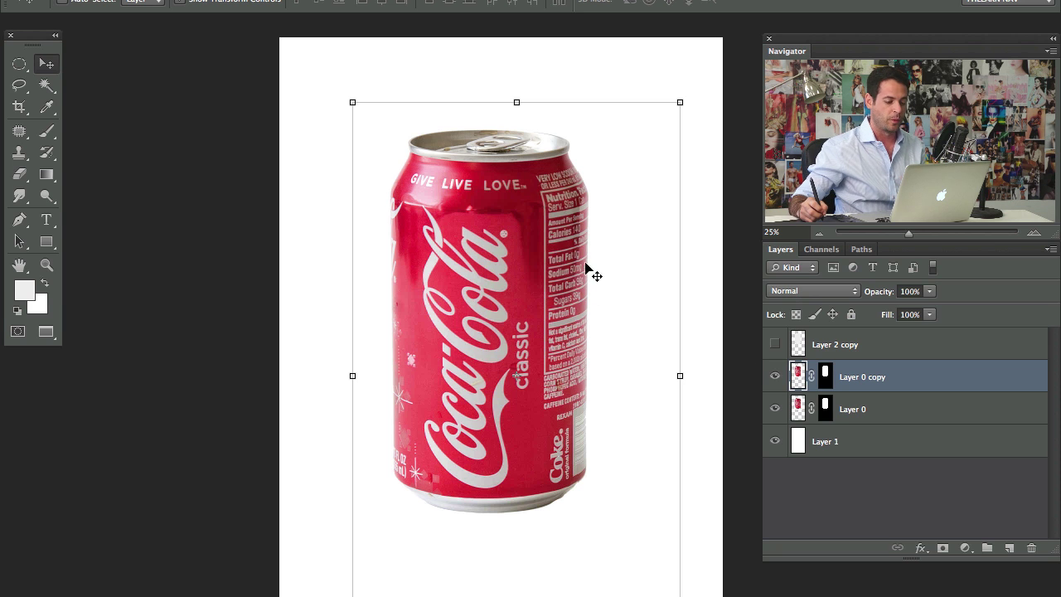
left_click_drag(560, 408, 564, 383)
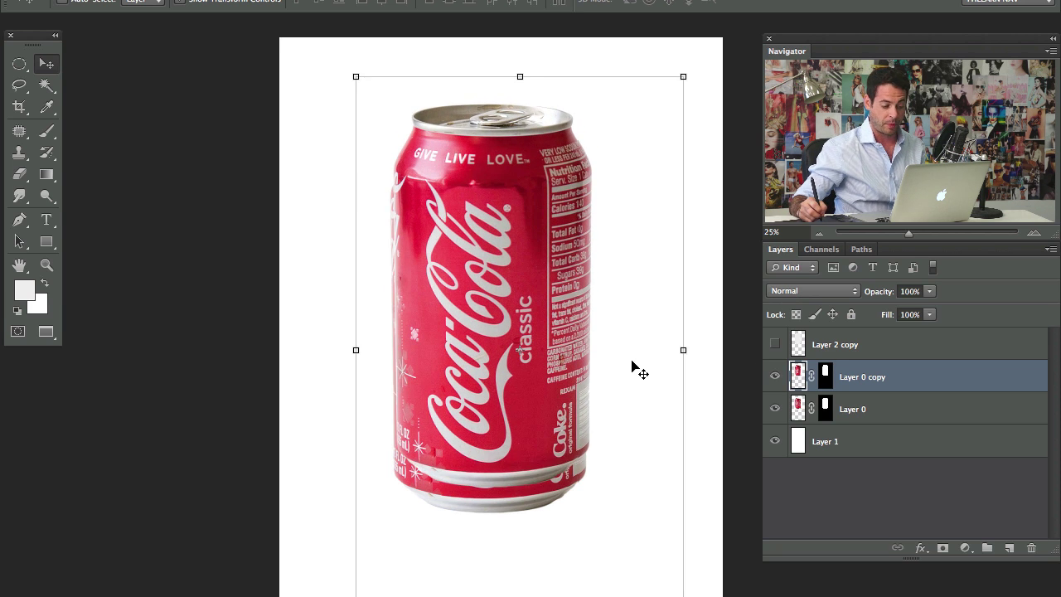
key("super+z")
Step: Delete the hidden gray silhouette layer
left_click(833, 348)
key("Delete")
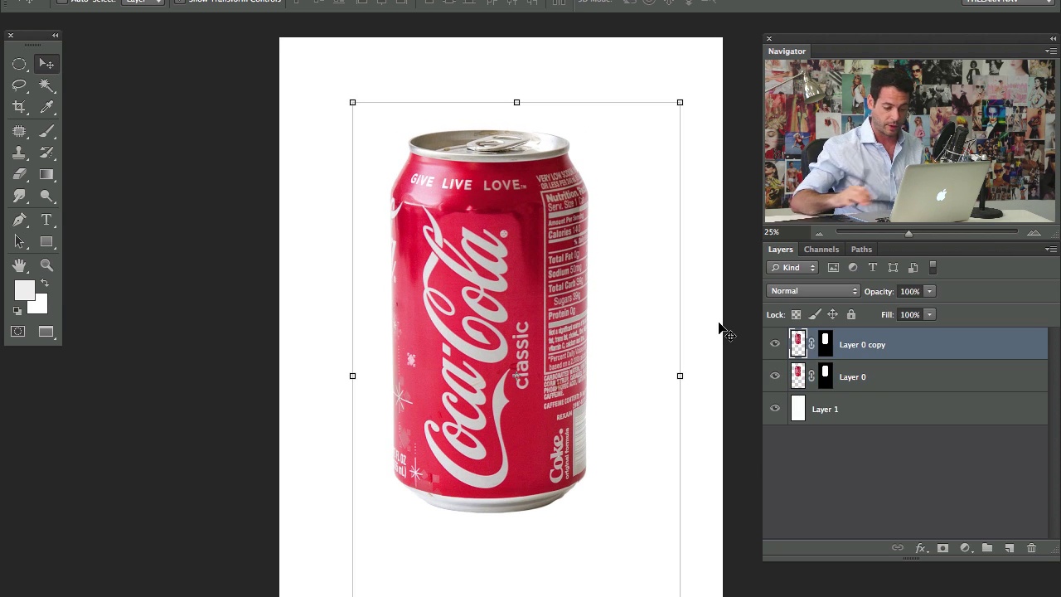
Step: Flip the lower can layer, Layer 0, vertically and move it down so it sits just beneath the upright can
left_click(864, 380)
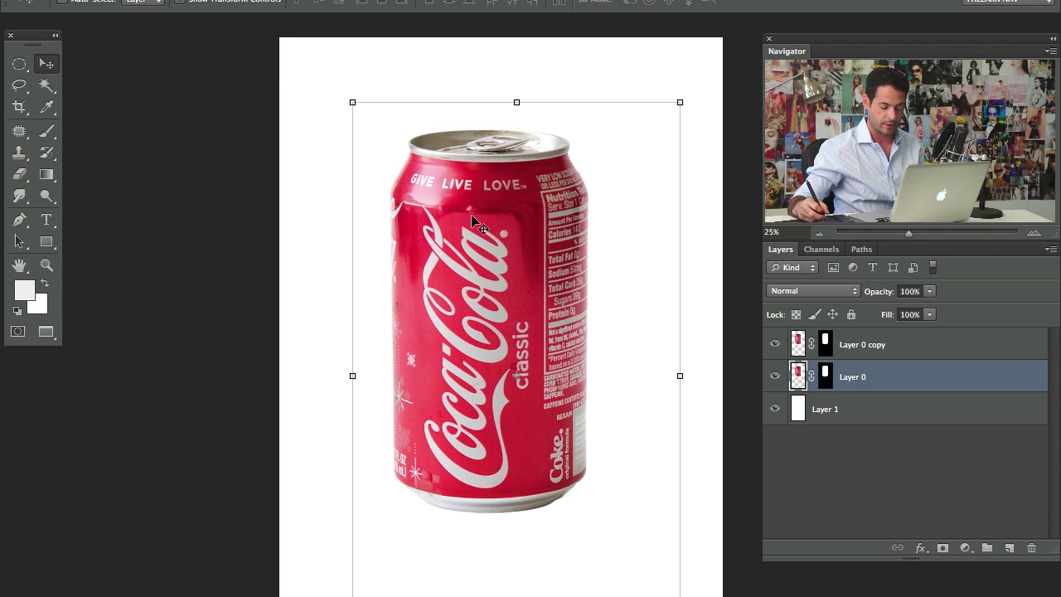
key("ctrl+t")
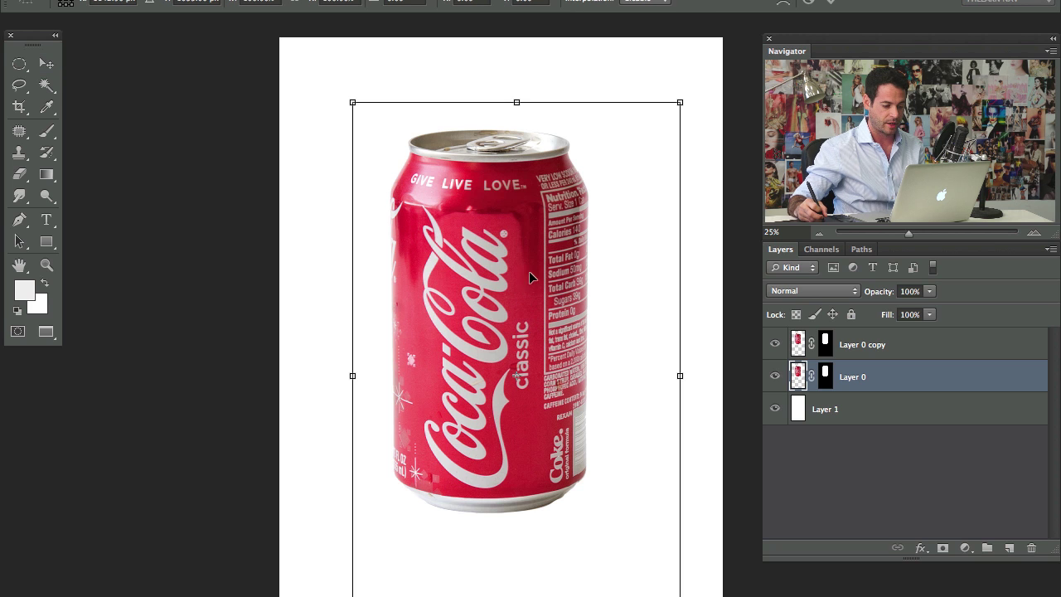
right_click(532, 194)
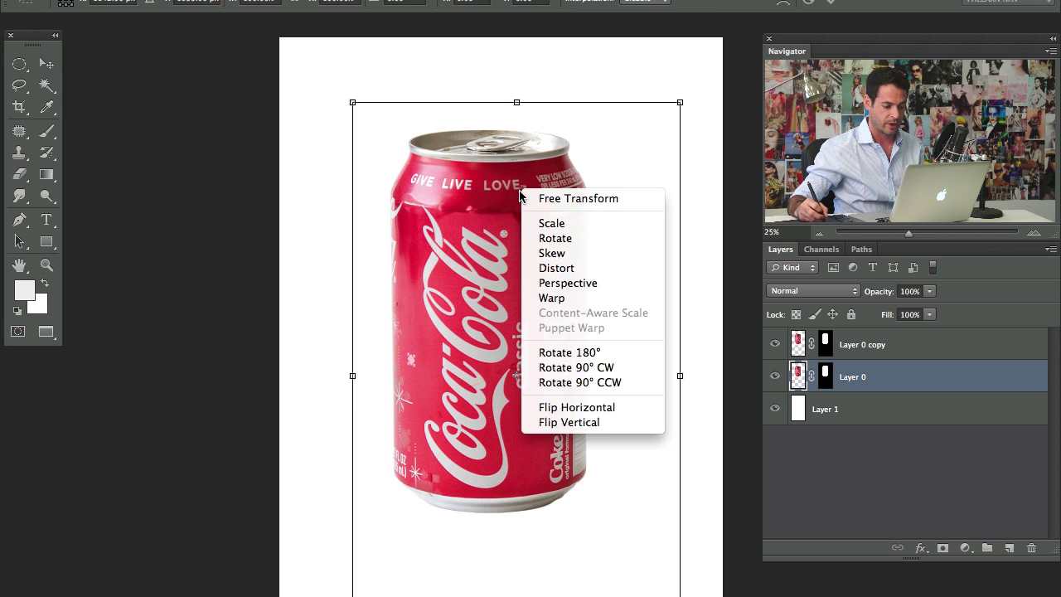
left_click(586, 422)
scroll(509, 277, "down", 5)
left_click_drag(476, 106, 472, 375)
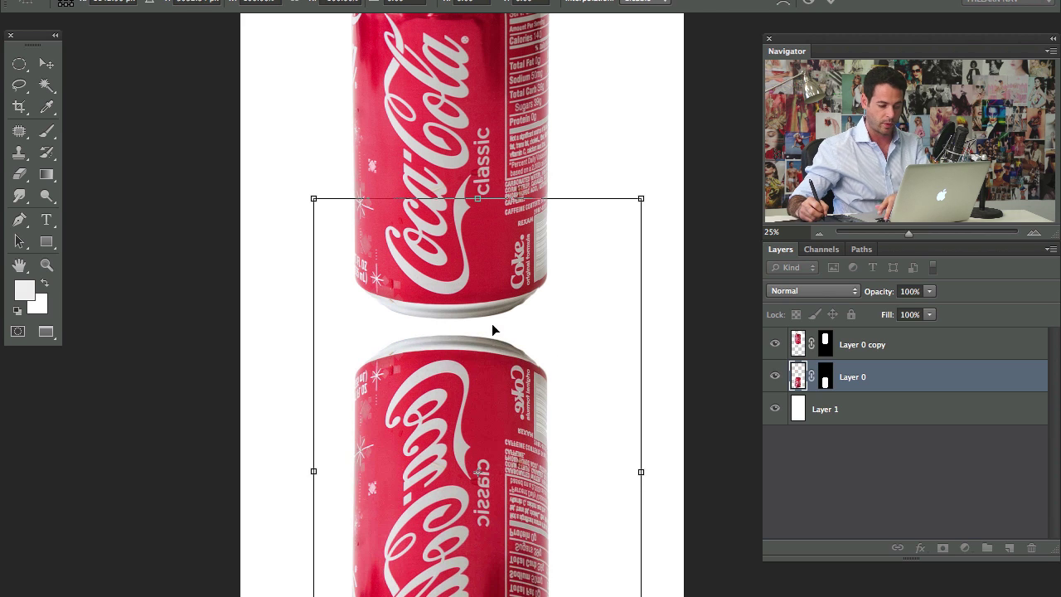
key("Return")
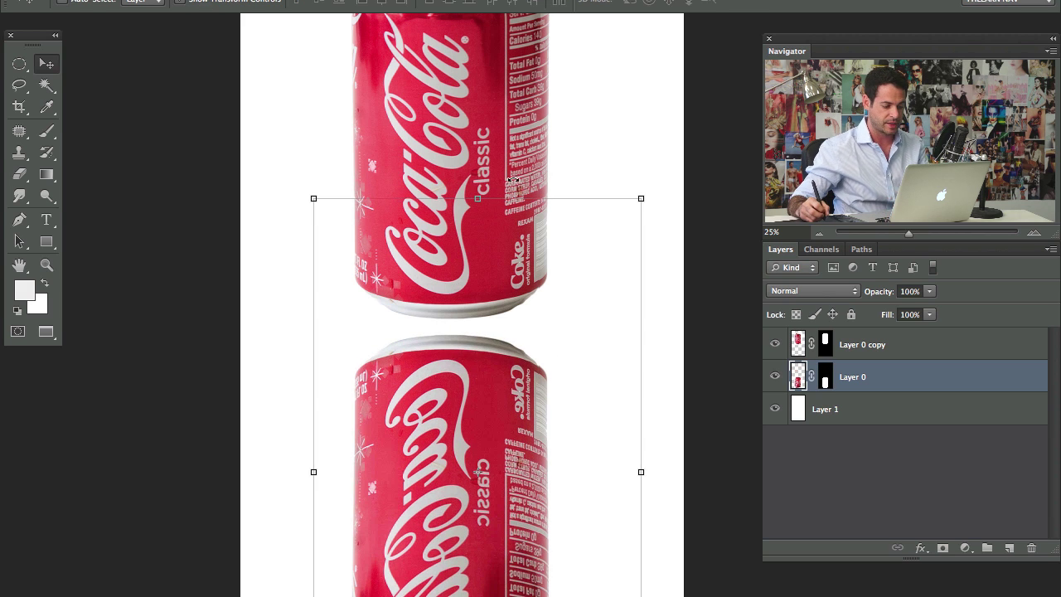
Step: On the upright can's layer, draw an elliptical selection about 903 by 234 px that follows the curve of the red body's lower edge
left_click(796, 345)
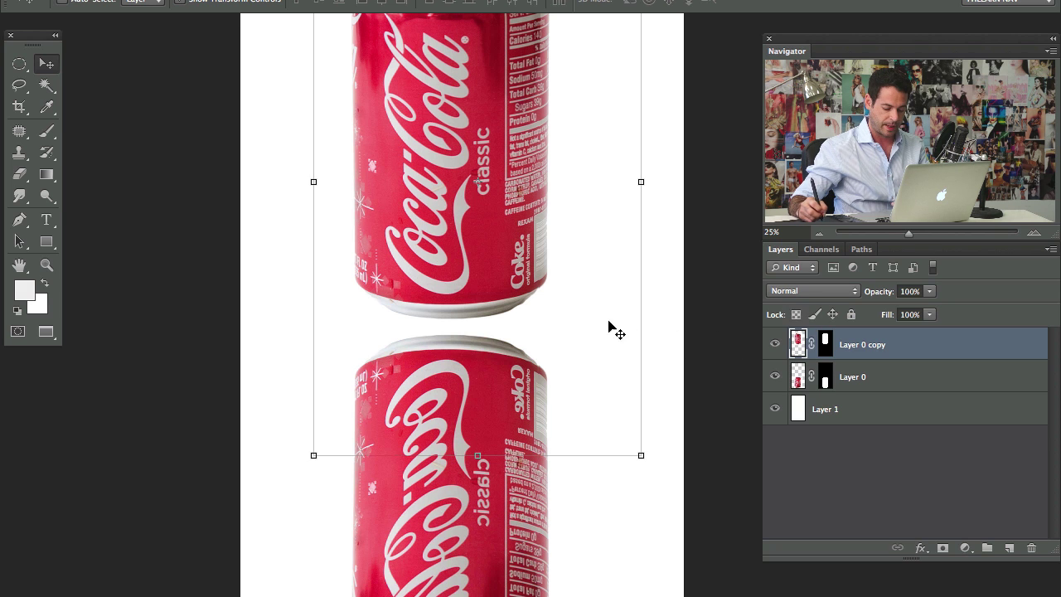
key("m")
key("ctrl+plus")
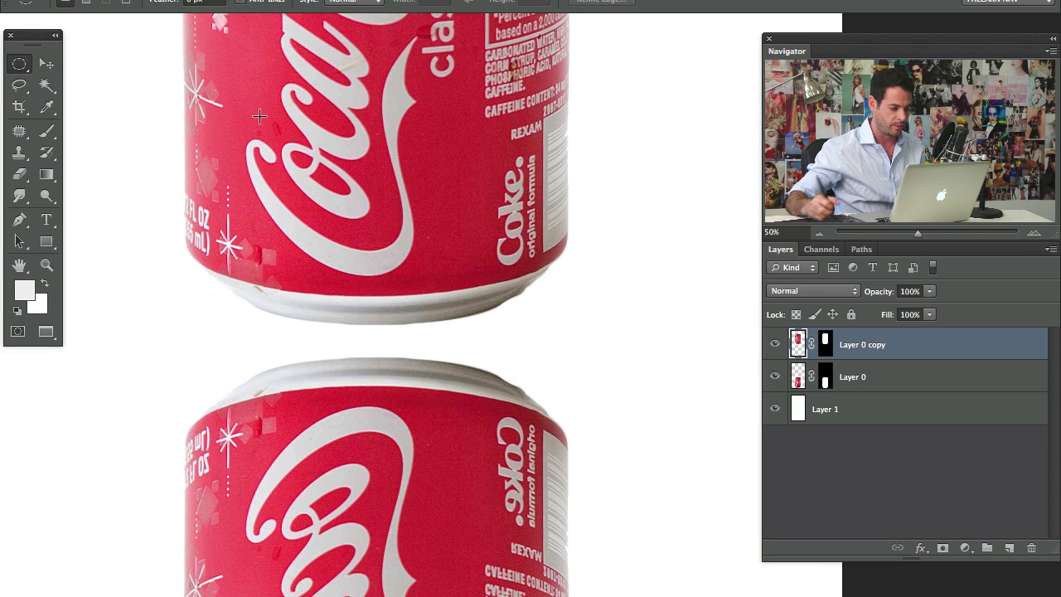
left_click_drag(290, 234, 344, 290)
left_click_drag(263, 255, 617, 348)
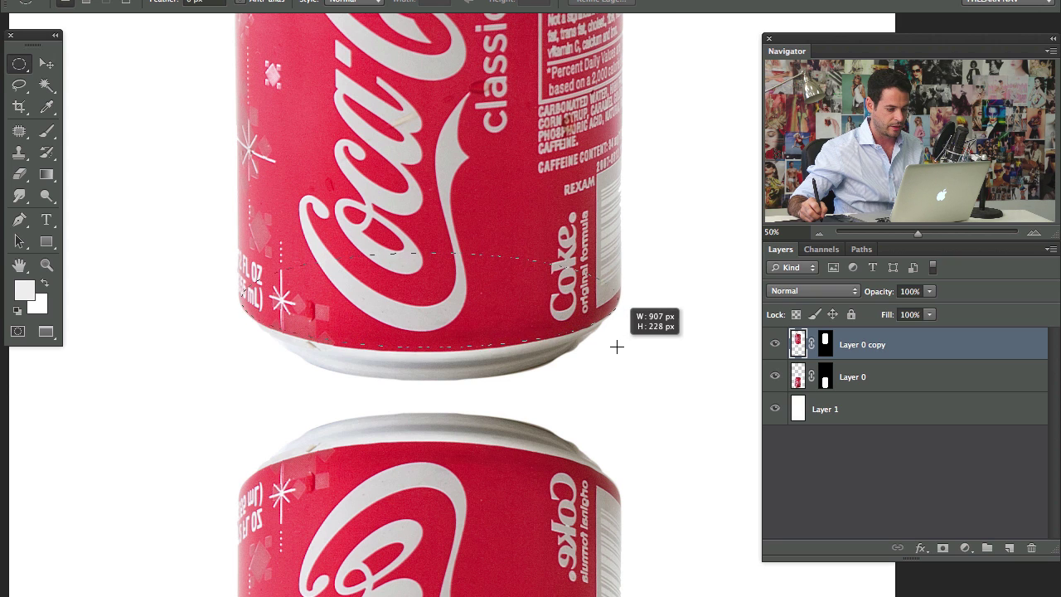
left_click_drag(617, 346, 616, 349)
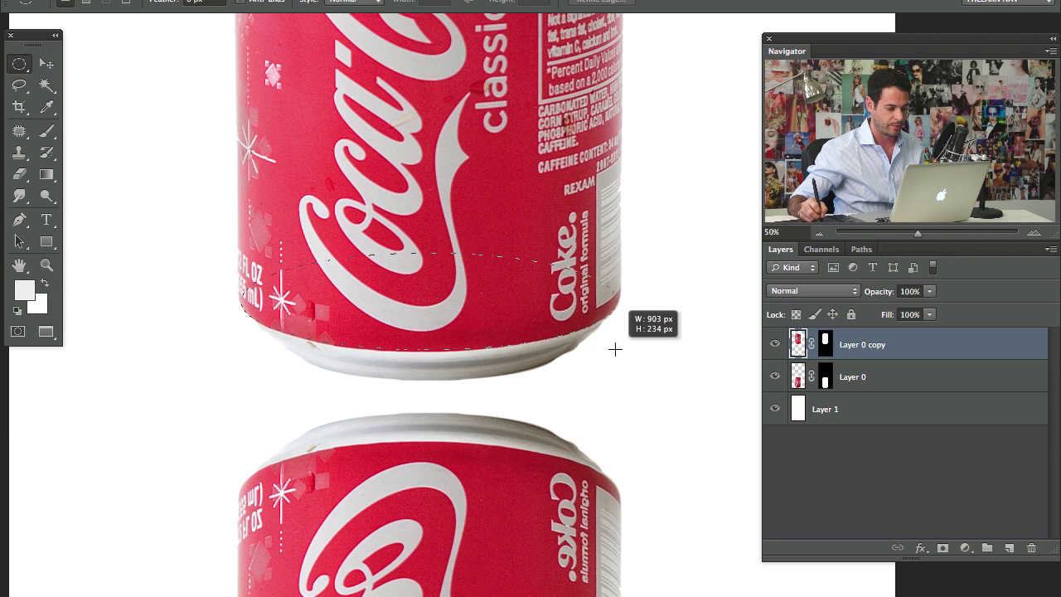
left_click_drag(615, 349, 615, 349)
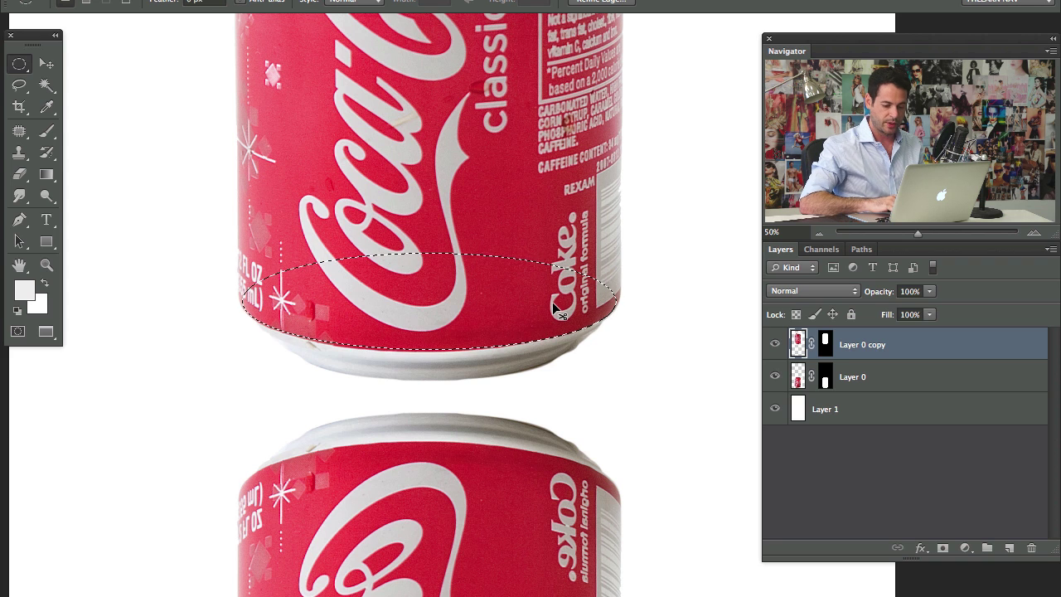
Step: Copy the elliptical selection to a new layer and move that piece straight down into the gap between the can and its reflection
key("ctrl+j")
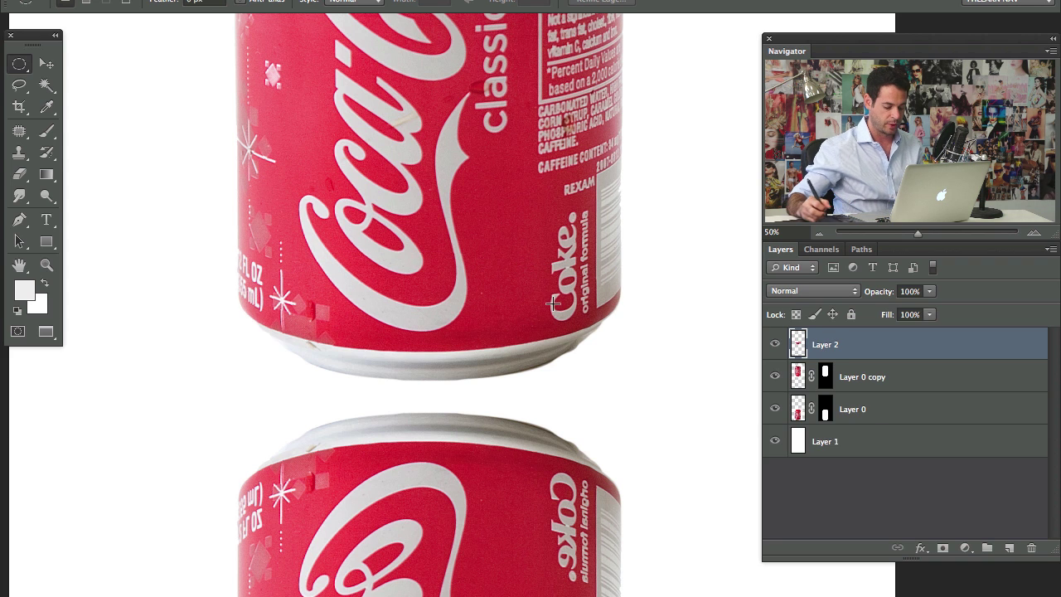
key("v")
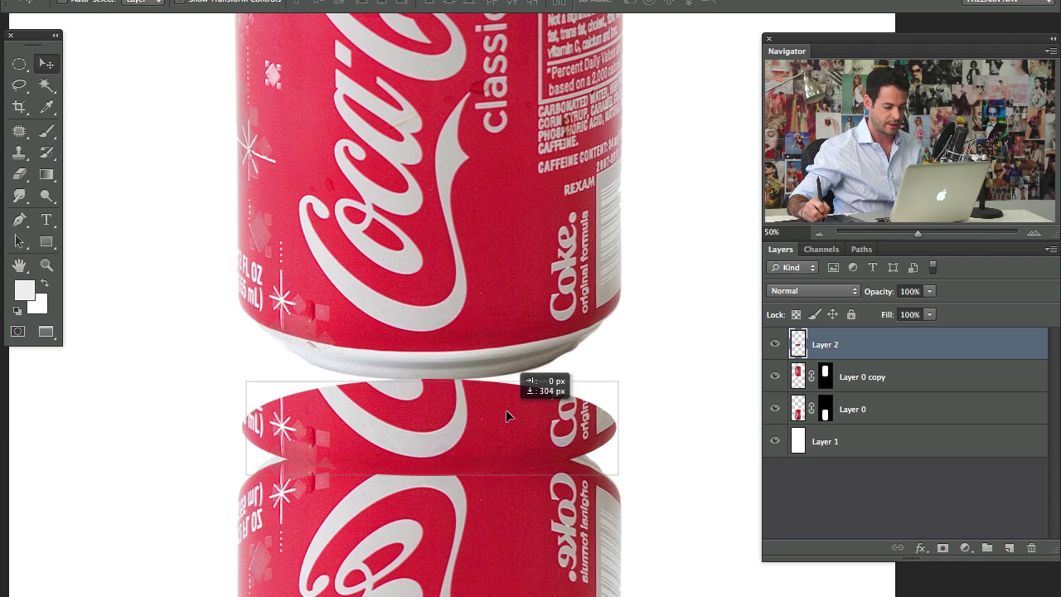
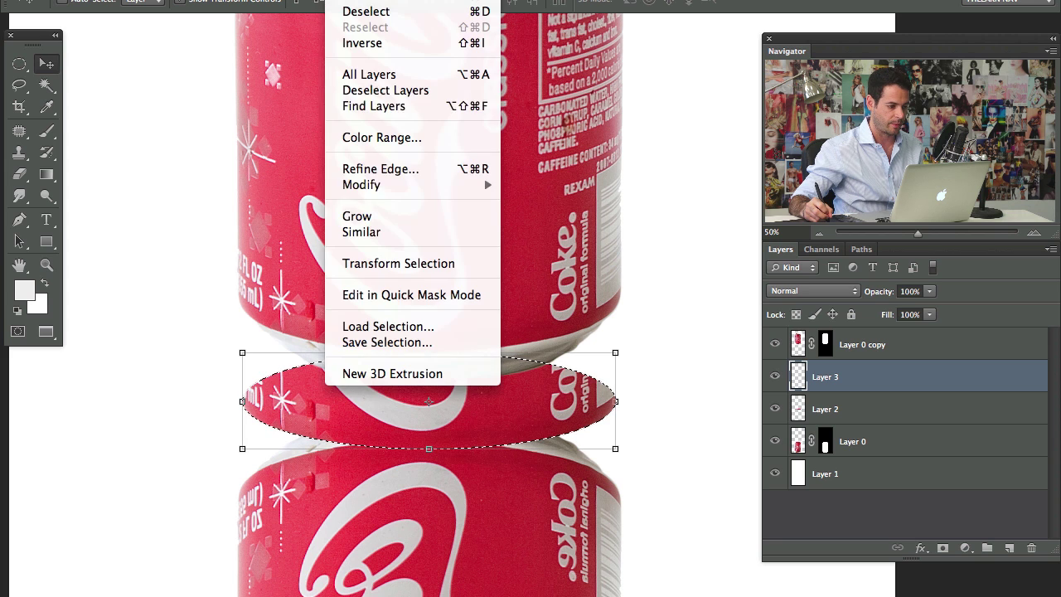
Step: Contract the elliptical selection on the empty layer above the ellipse piece
mouse_move(400, 184)
left_click(562, 238)
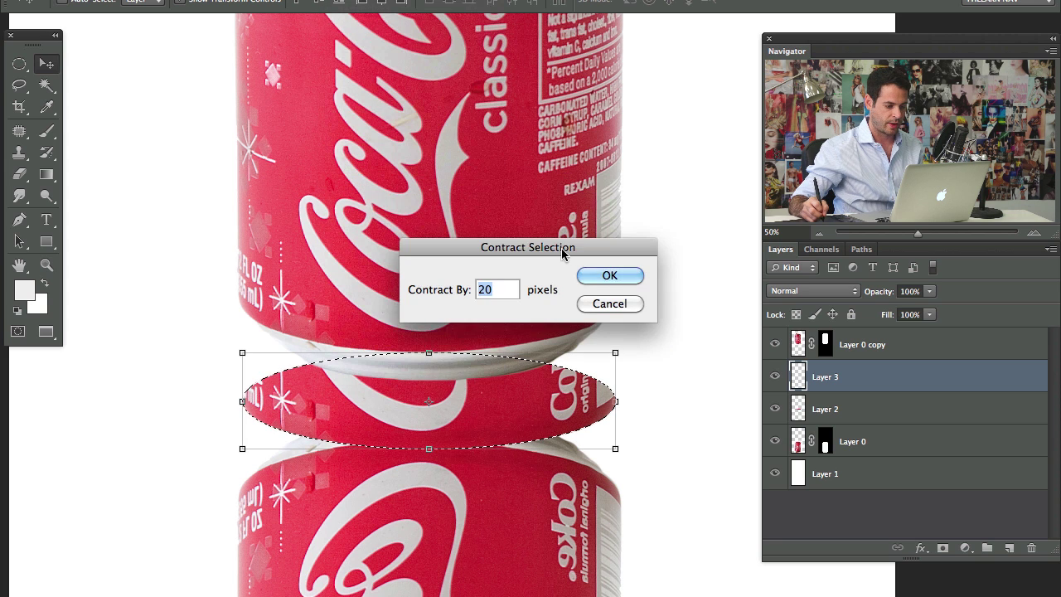
type("1")
key("Return")
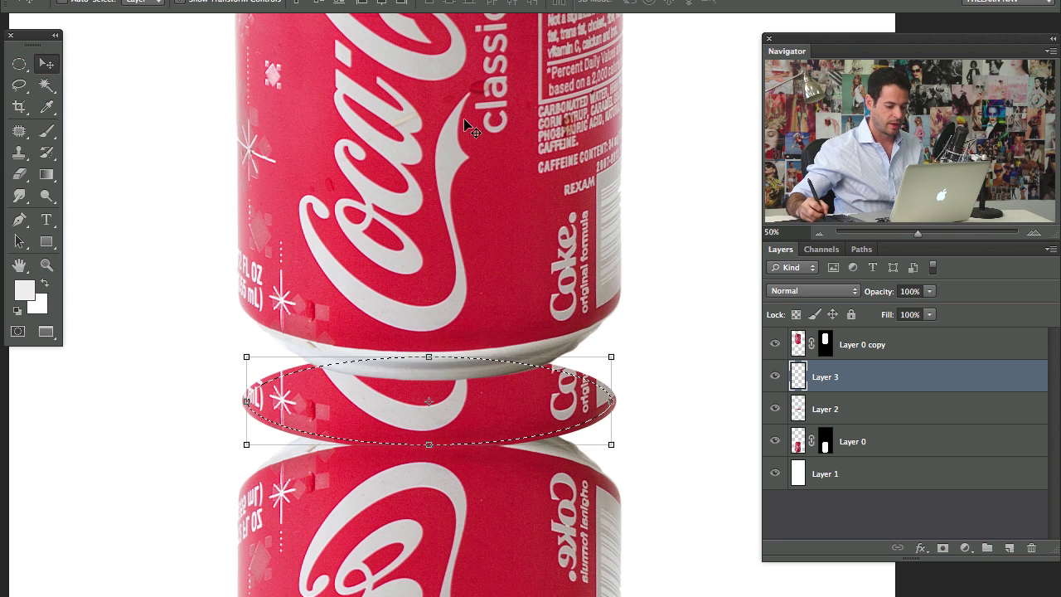
Step: Fill the contracted elliptical selection on Layer 3 with a light gray sampled from the upright can's silver rim, and deselect
key("b")
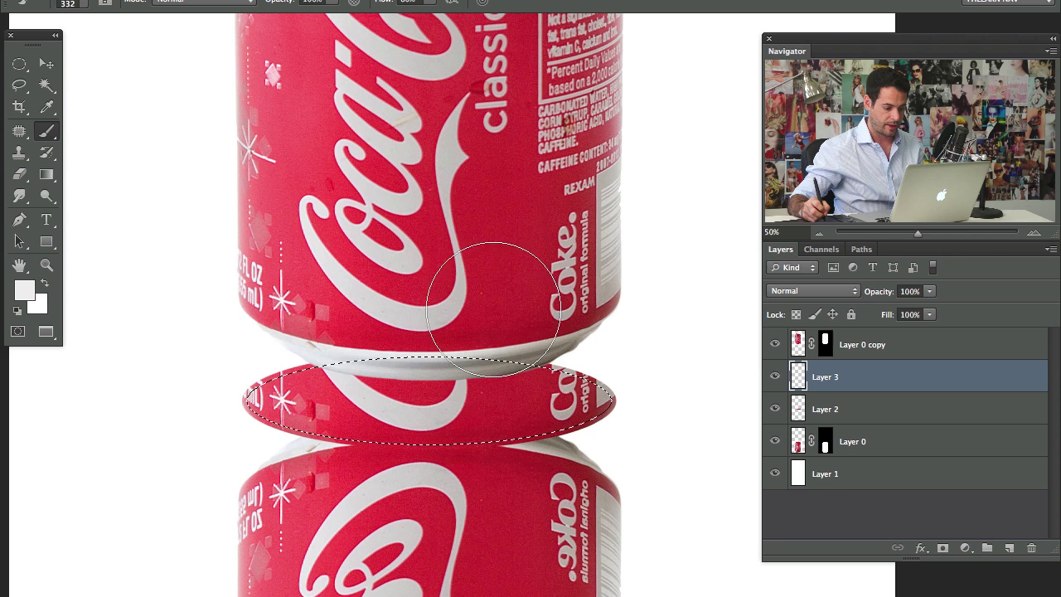
left_click(491, 344, "alt")
key("alt+BackSpace")
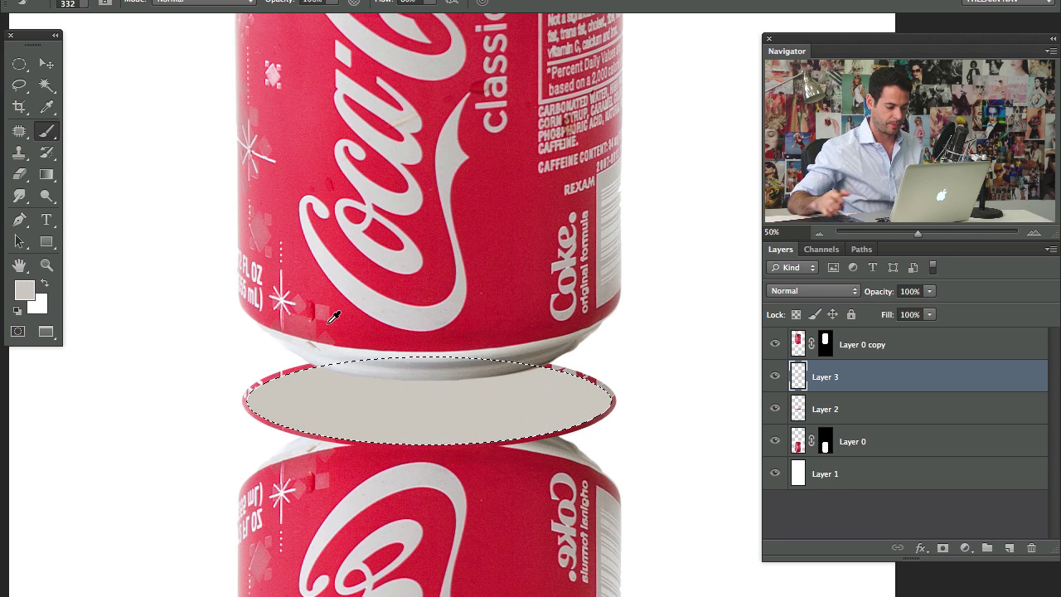
key("ctrl+d")
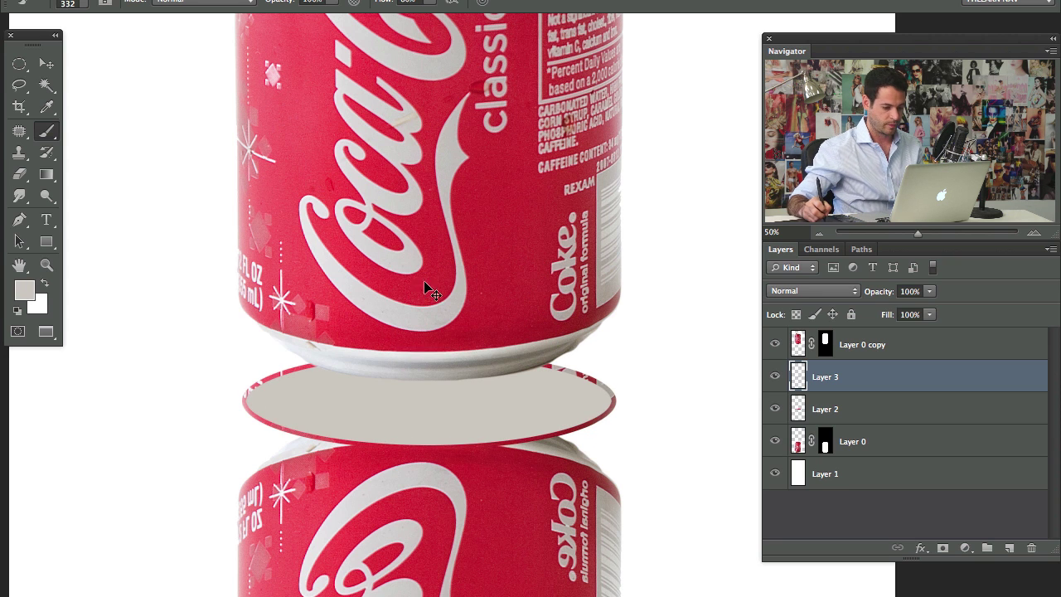
Step: Examine how the gray ellipse sits on the reflected can by temporarily hiding the upright can and switching Layer 0's visibility
left_click(774, 345)
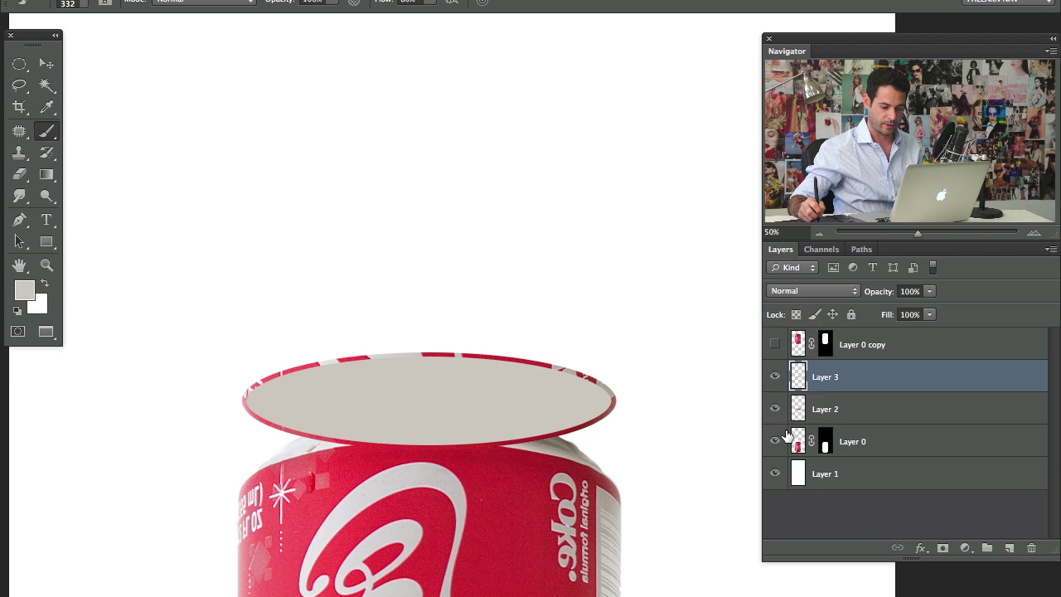
left_click(775, 441)
left_click(774, 441)
left_click(775, 441)
left_click(775, 441)
left_click_drag(567, 409, 566, 352)
left_click(774, 344)
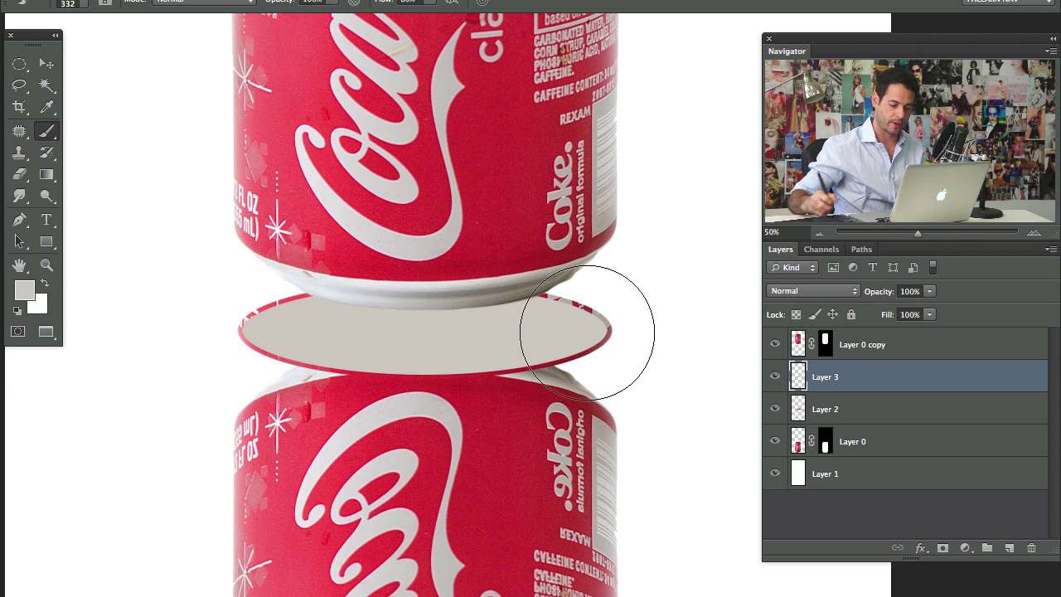
Step: Hide the upright can and apply the layer mask of the reflected can's layer, Layer 0
left_click(887, 436)
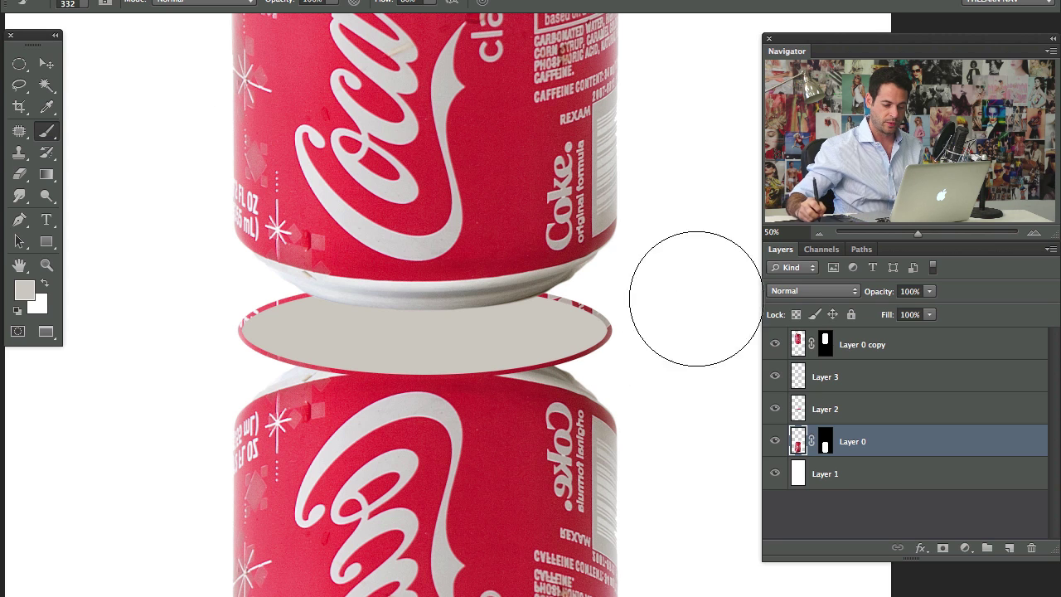
left_click(774, 344)
key("super+minus")
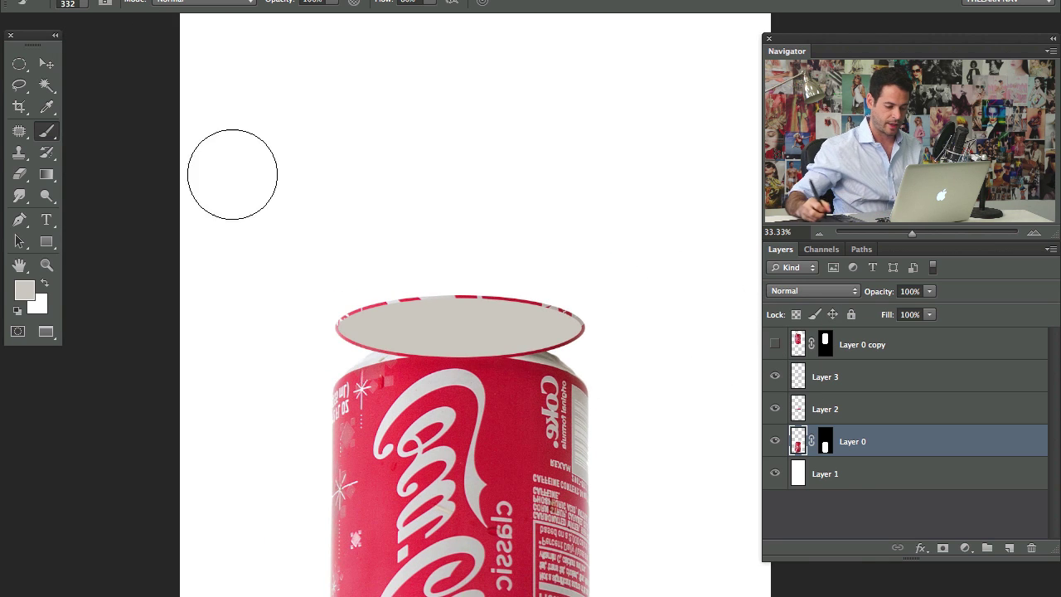
left_click_drag(528, 433, 488, 227)
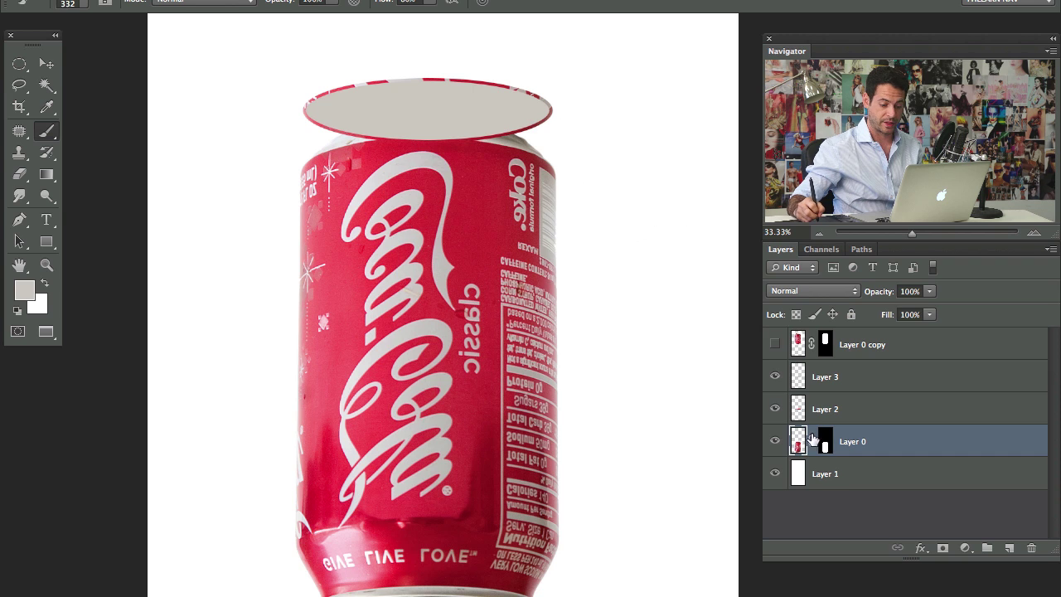
key("ctrl+t")
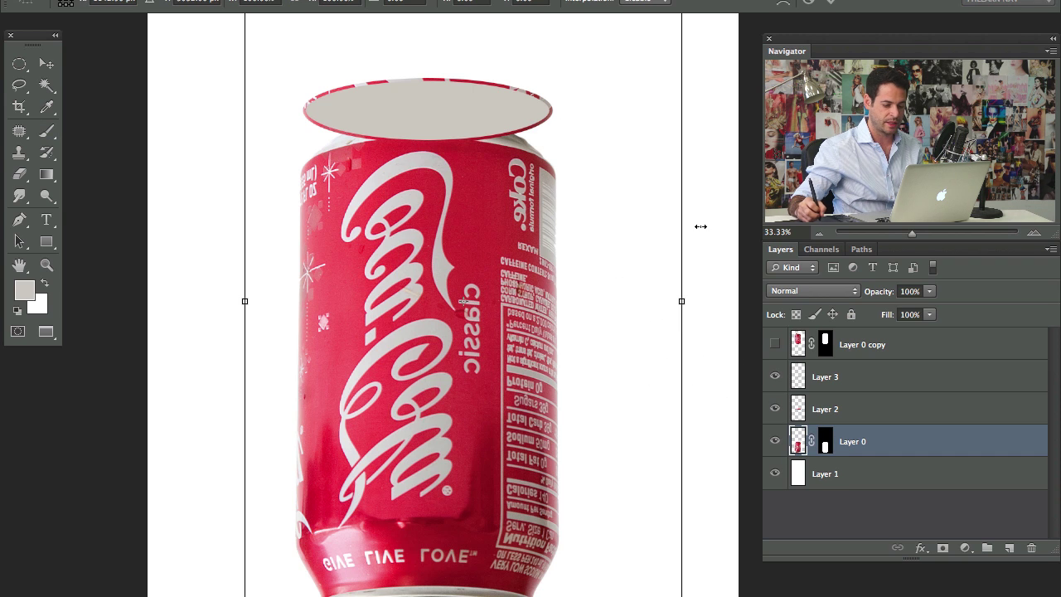
key("Escape")
right_click(826, 446)
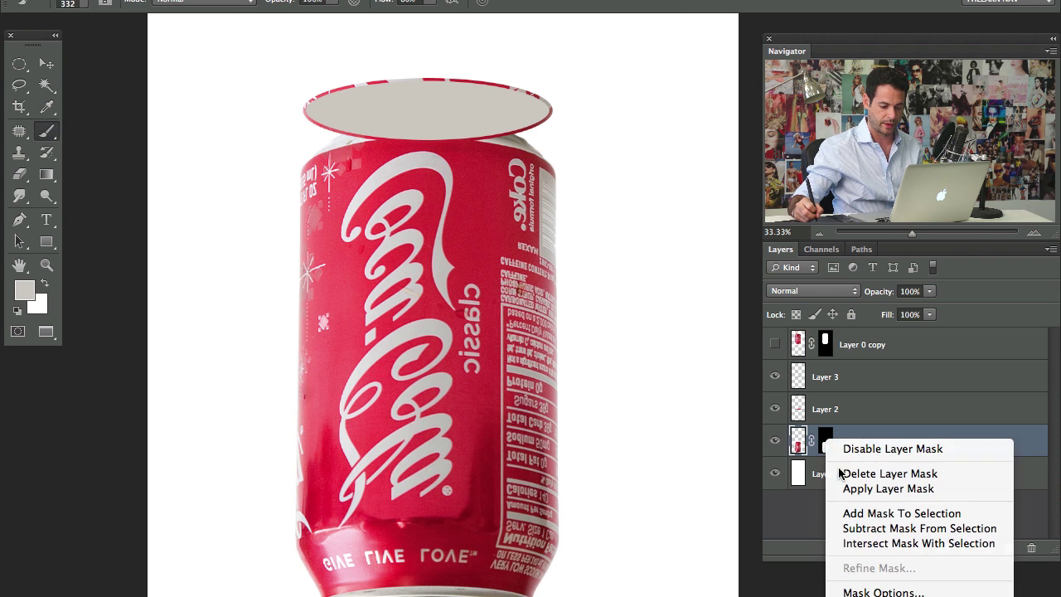
left_click(849, 490)
Step: Warp the reflected can on Layer 0 with the Arch preset, bending it so its upper edge curves downward
key("ctrl+t")
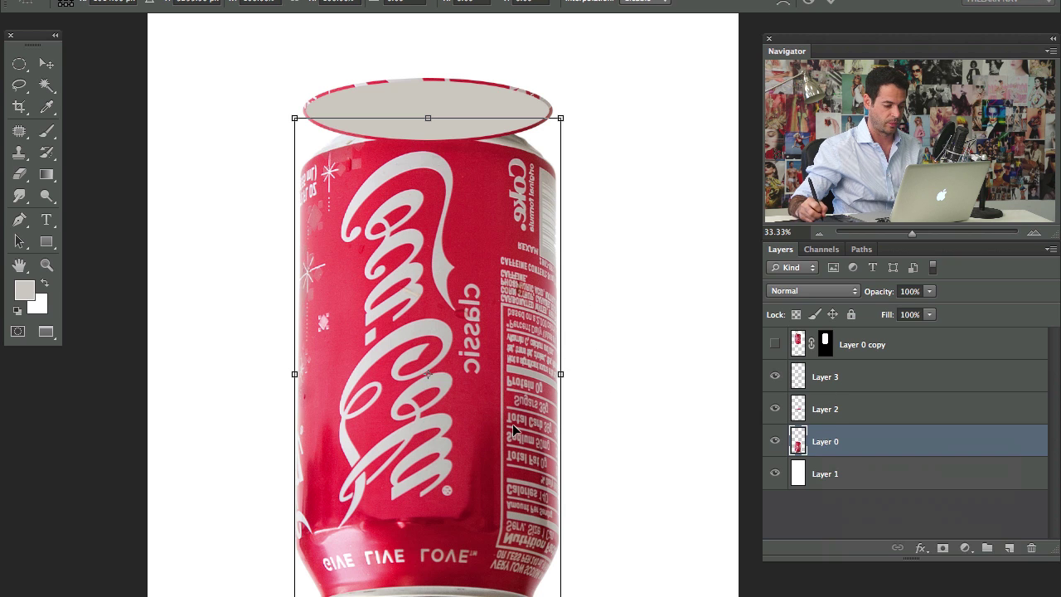
key("Return")
key("b")
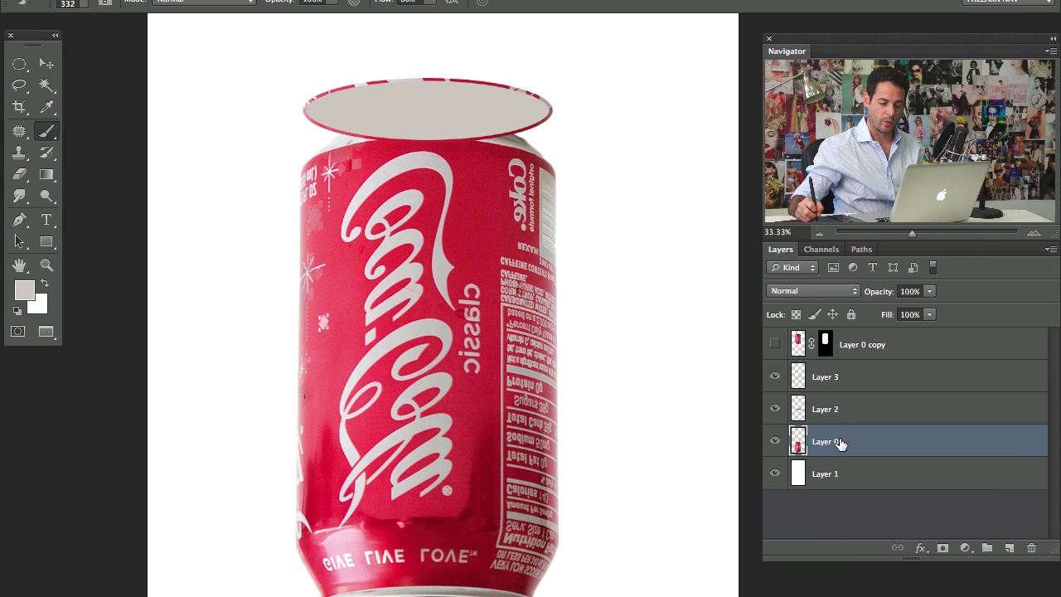
key("ctrl+t")
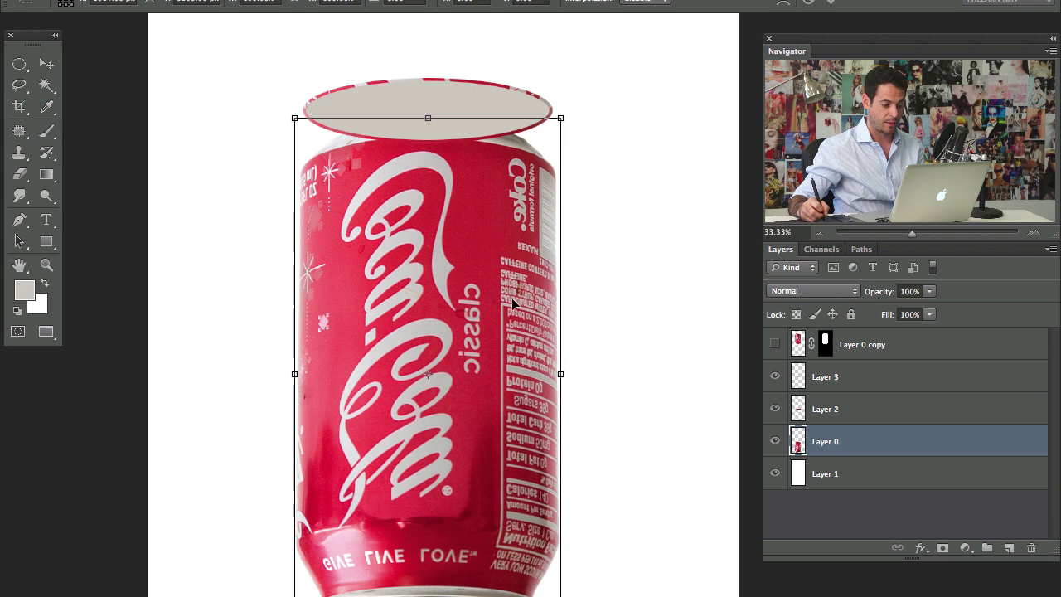
left_click(782, 3)
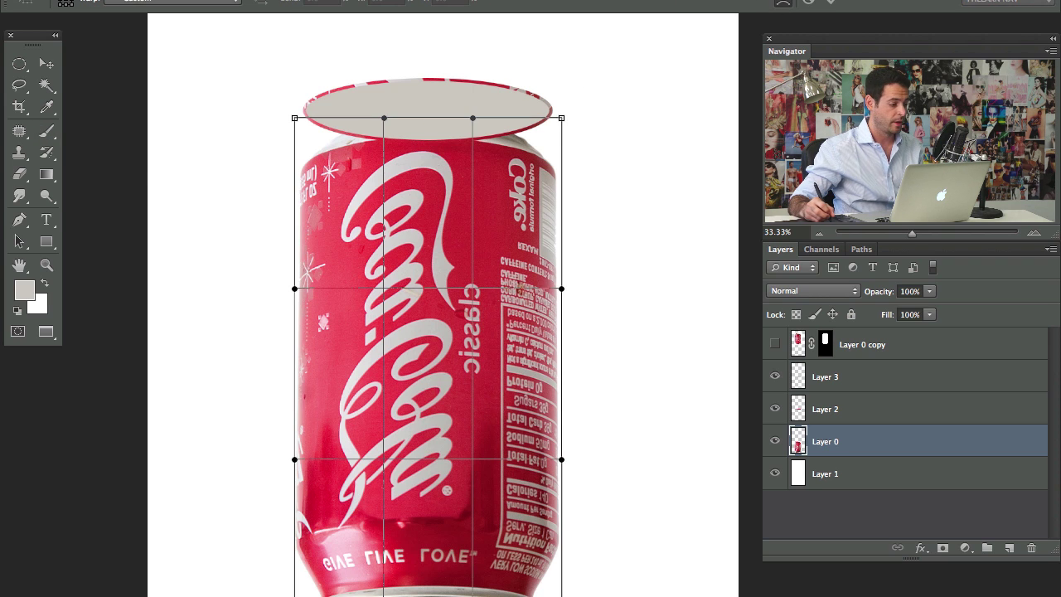
left_click(172, 1)
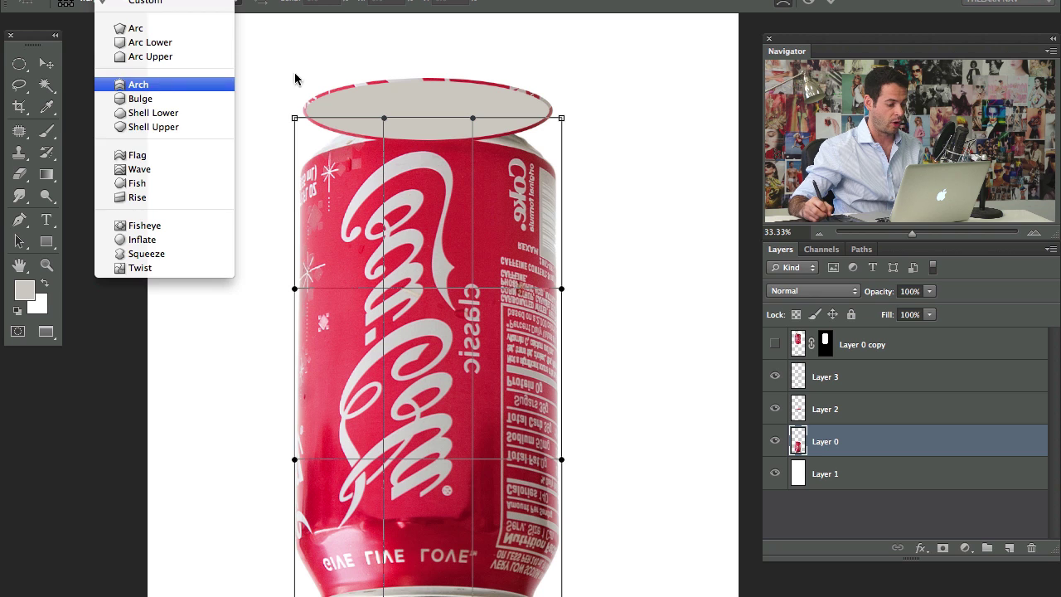
key("Return")
left_click_drag(289, 4, 408, 6)
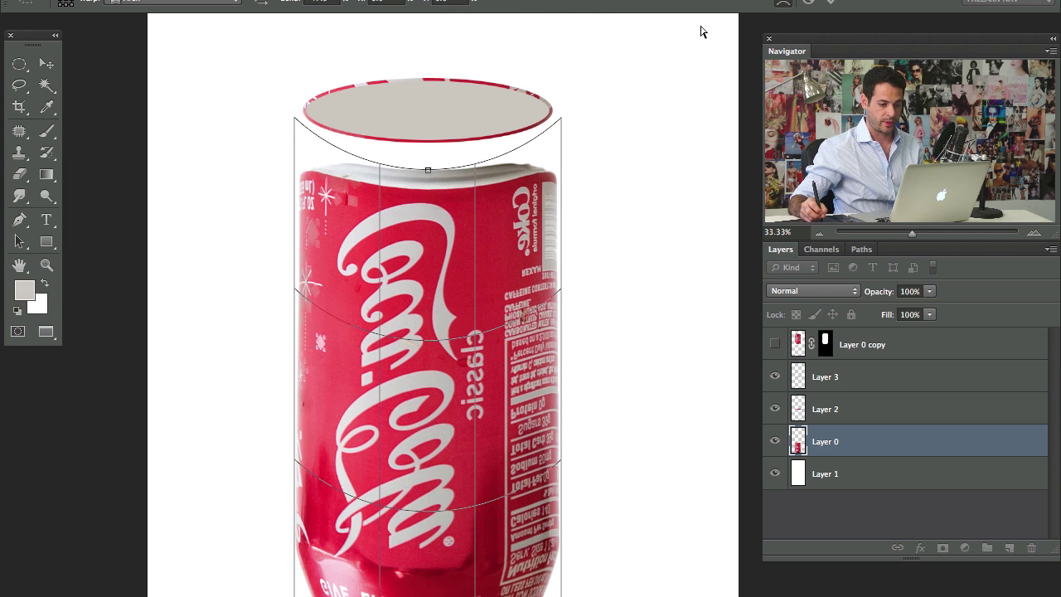
left_click(834, 4)
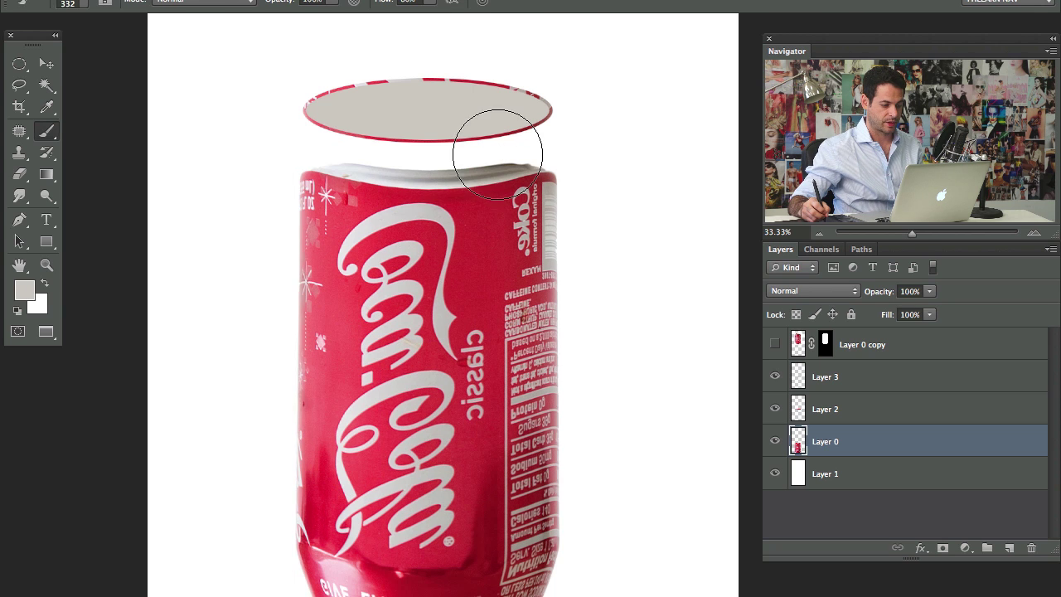
Step: Move the warped can straight up to meet the gray ellipse's lower edge, and check its rim with the ellipse layers briefly hidden
key("v")
left_click_drag(470, 318, 470, 267)
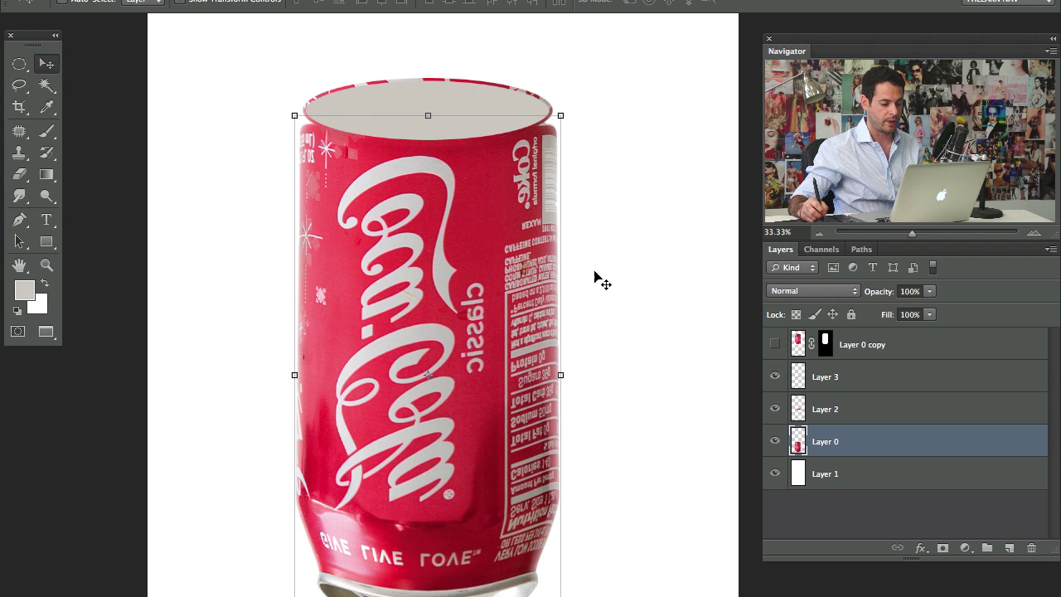
left_click(776, 383)
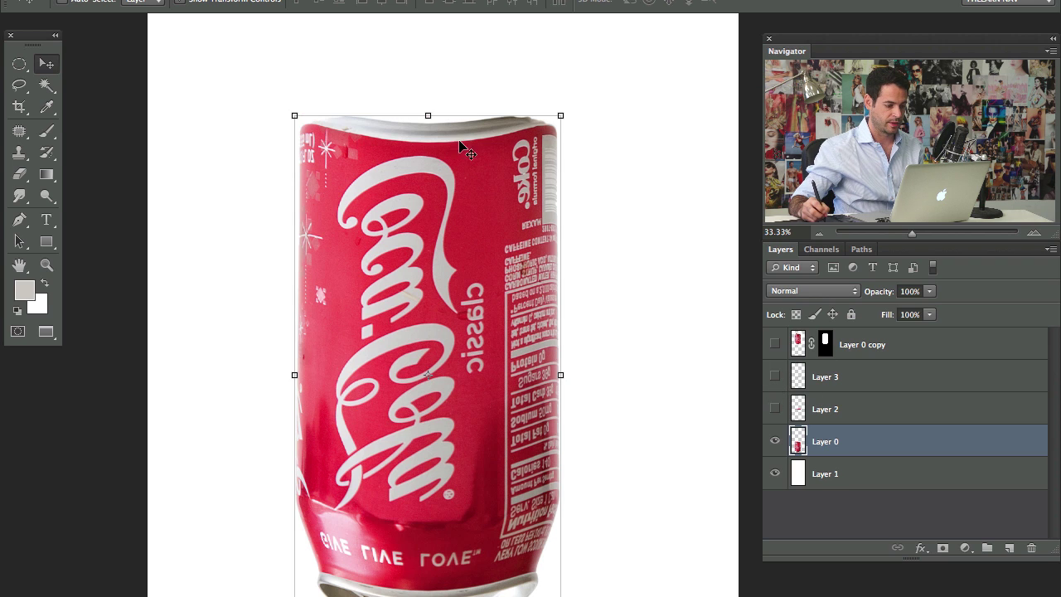
left_click(775, 408)
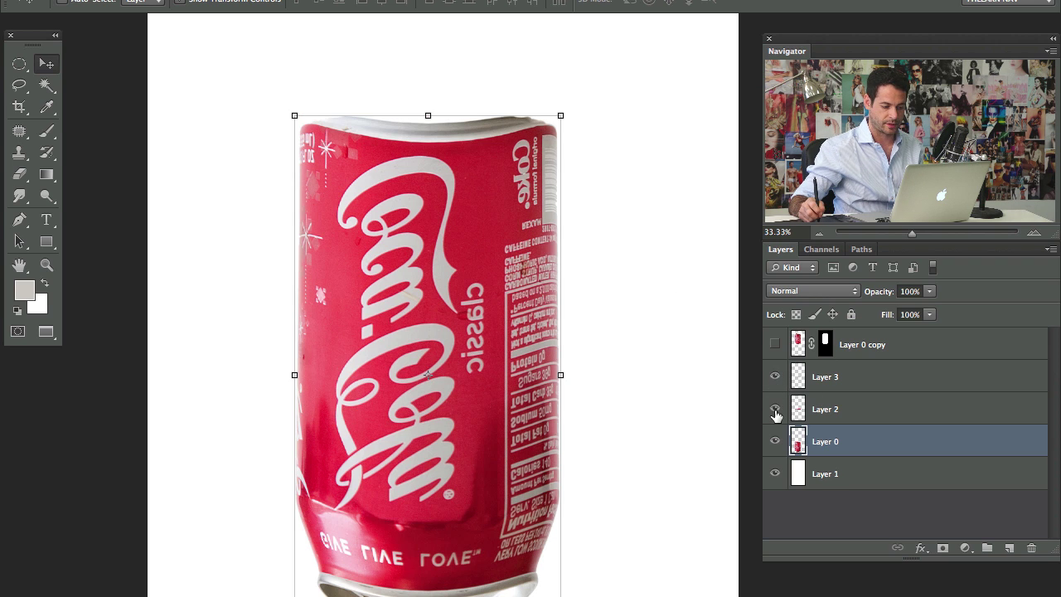
left_click(775, 377)
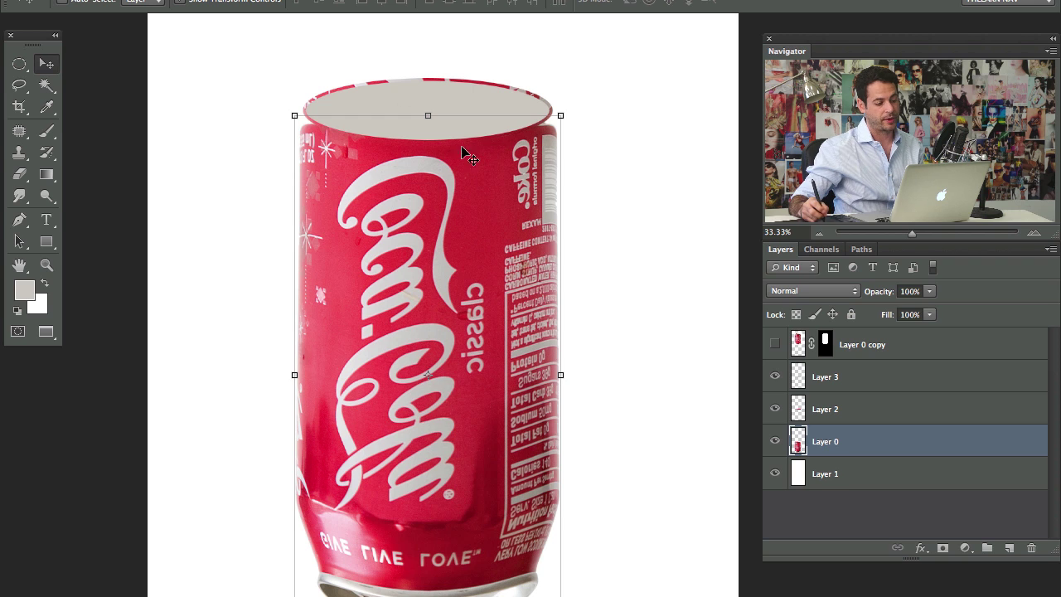
Step: Custom-warp Layer 0, raising both upper corners to the ellipse's ends and pulling the upper edge between them down along its curve
key("ctrl+t")
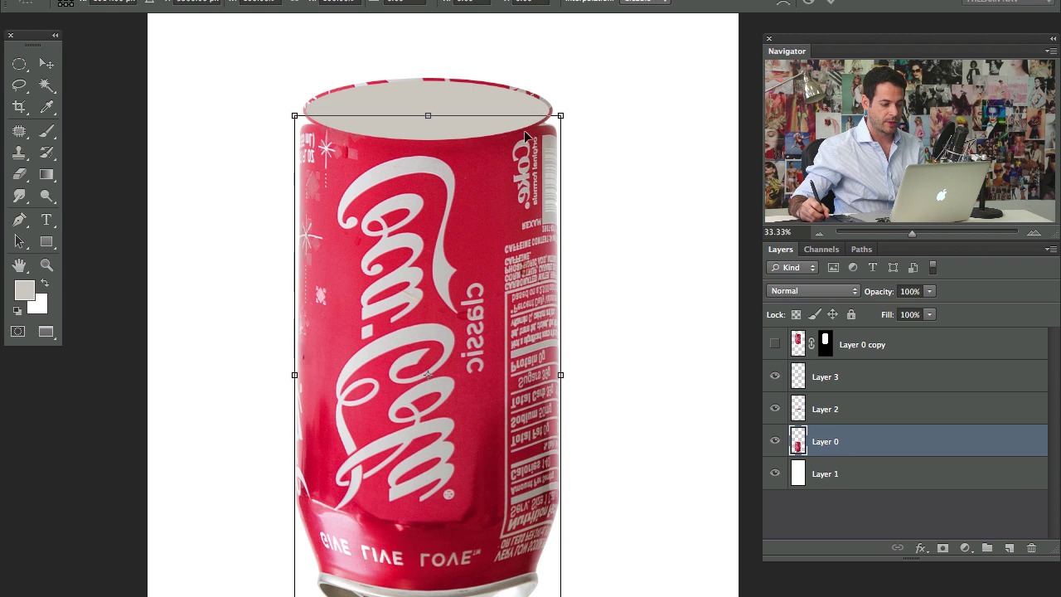
right_click(546, 148)
left_click(593, 246)
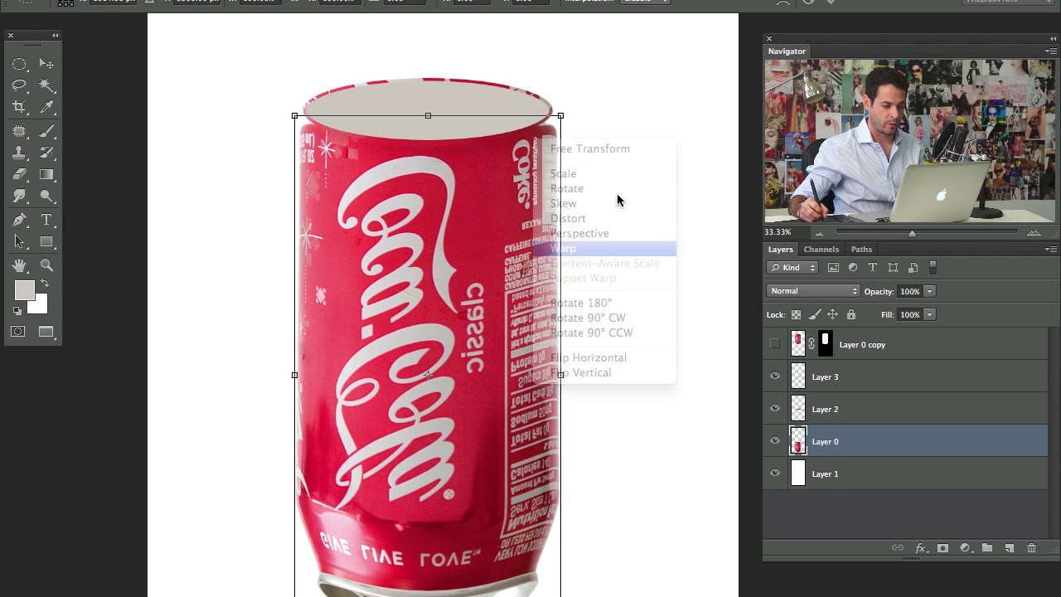
left_click_drag(557, 110, 558, 101)
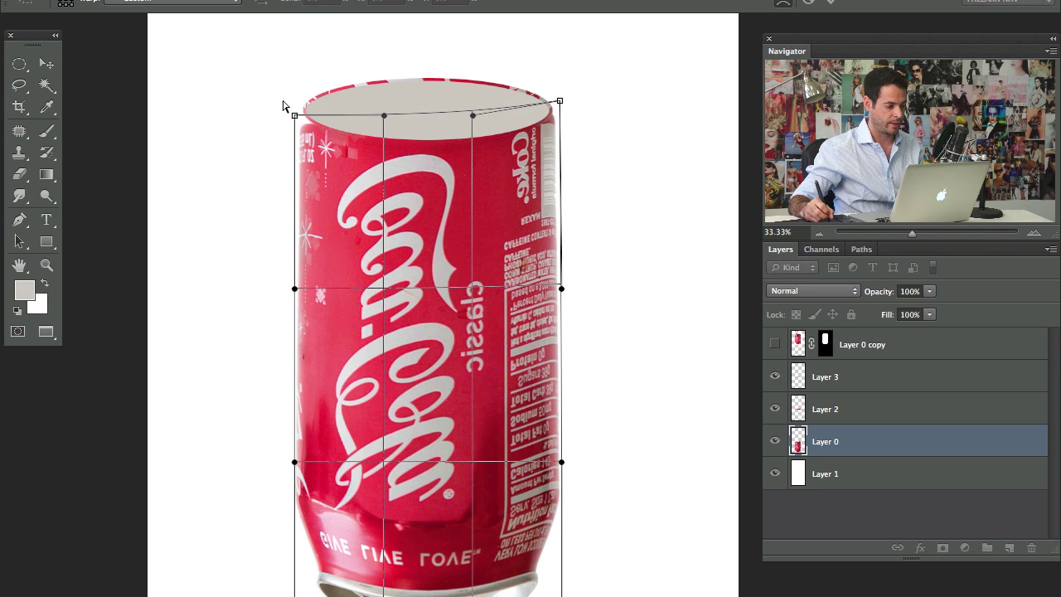
left_click_drag(294, 116, 295, 98)
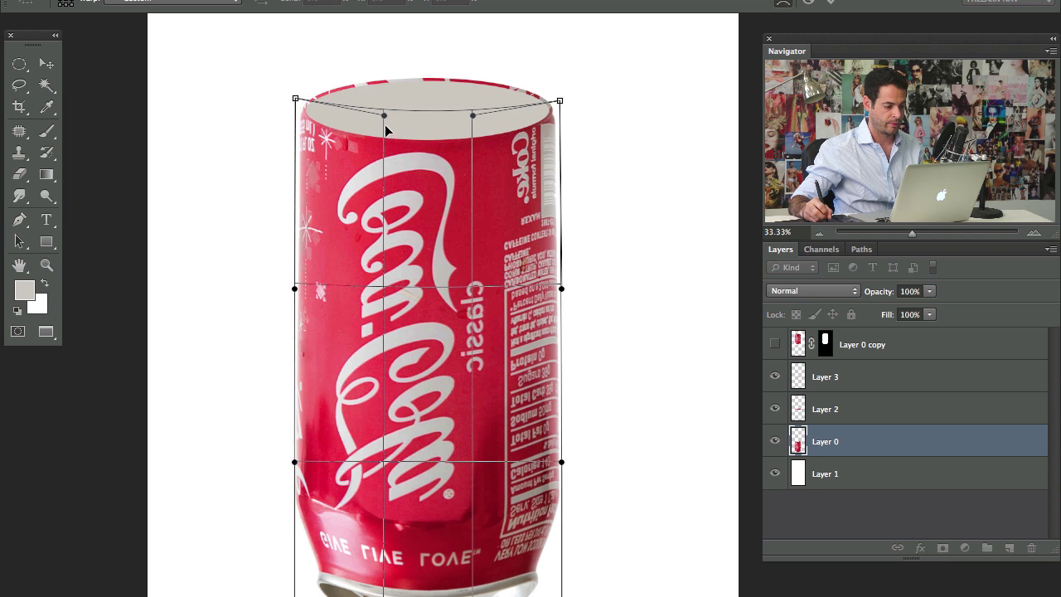
left_click_drag(384, 116, 373, 134)
left_click_drag(473, 116, 490, 131)
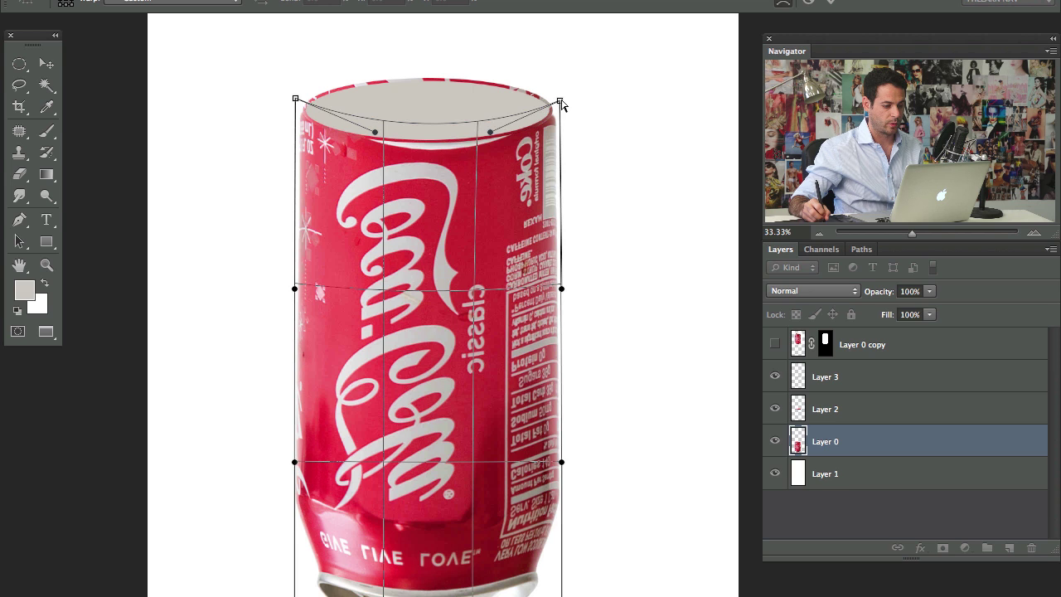
left_click_drag(560, 100, 559, 98)
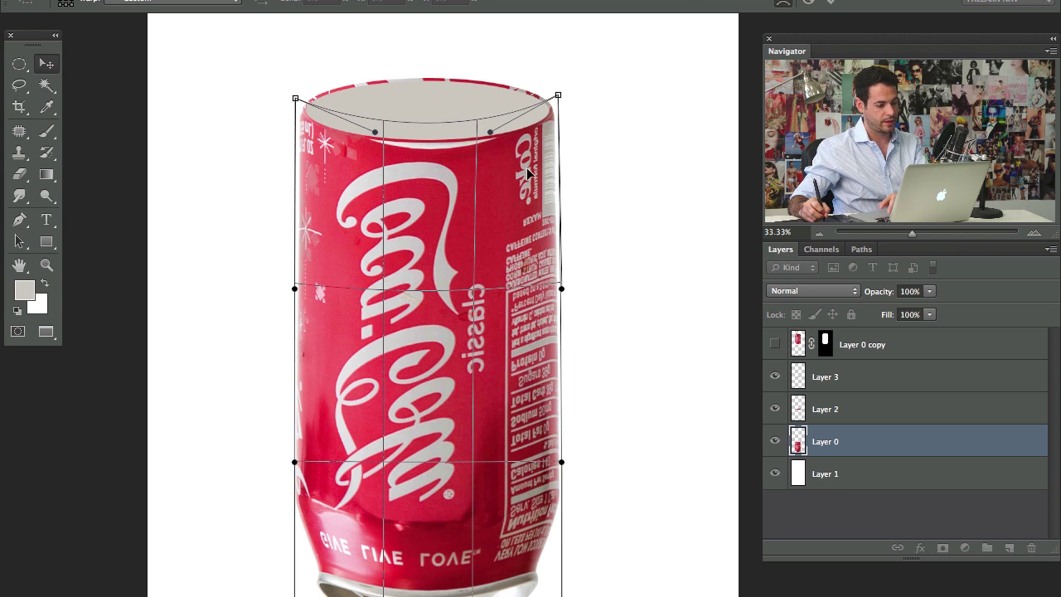
key("Return")
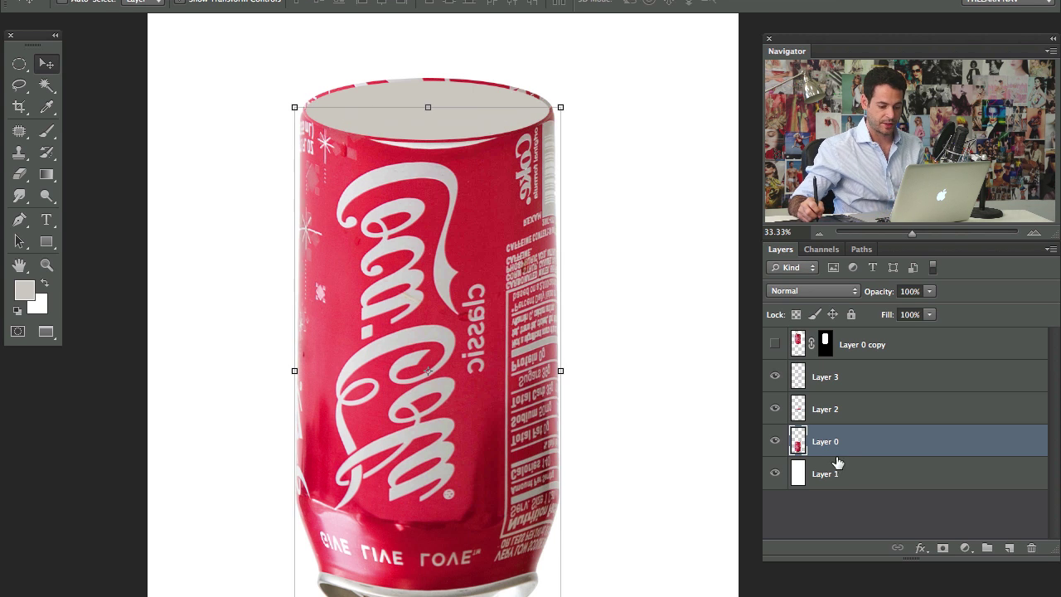
Step: On a new layer above Layer 0, paint over the white strip beneath the ellipse with reds sampled from the can, using a 98 px brush
key("b")
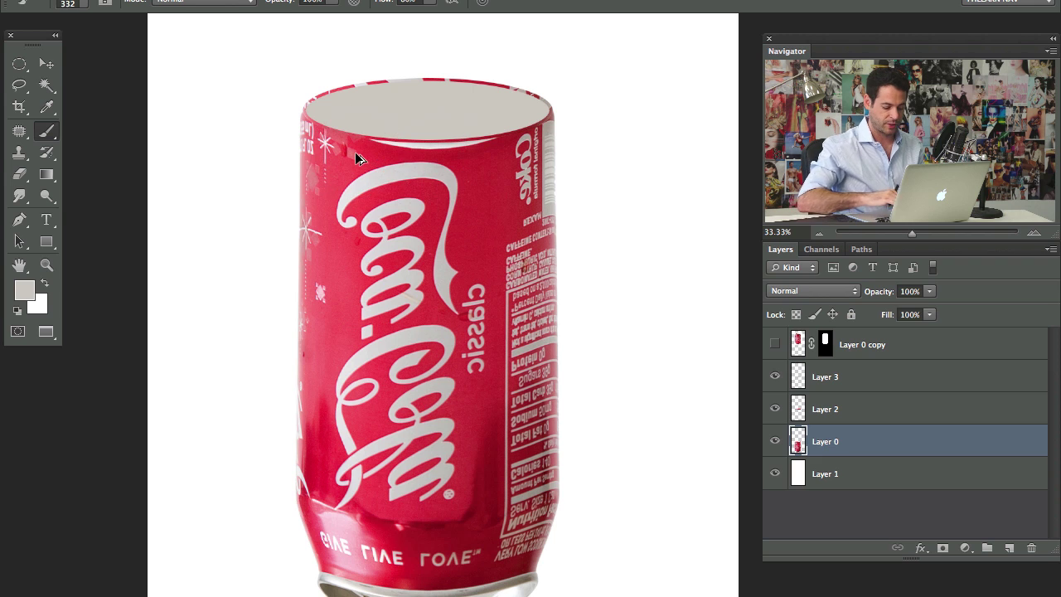
key("ctrl+shift+alt+n")
mouse_move(419, 156)
left_mouse_down("ctrl+alt")
mouse_move(384, 159)
mouse_move(481, 144)
mouse_move(373, 141)
mouse_move(415, 144)
mouse_move(378, 150)
mouse_move(395, 146)
mouse_move(363, 136)
mouse_move(478, 143)
left_mouse_up("ctrl+alt")
left_click(449, 154, "alt")
left_click(369, 158, "alt")
left_click(469, 146, "alt")
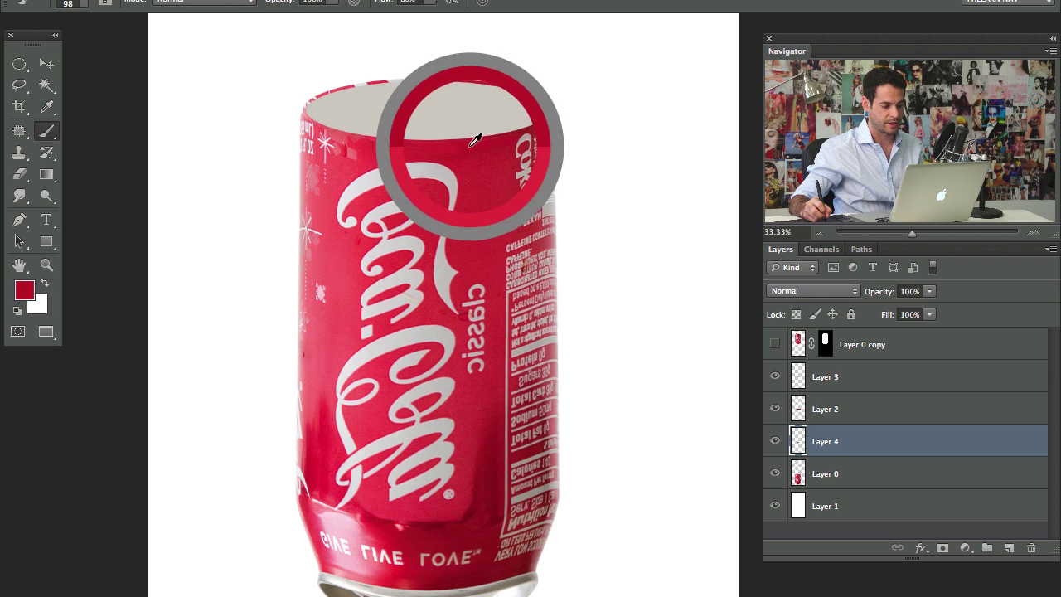
left_click(369, 145, "alt")
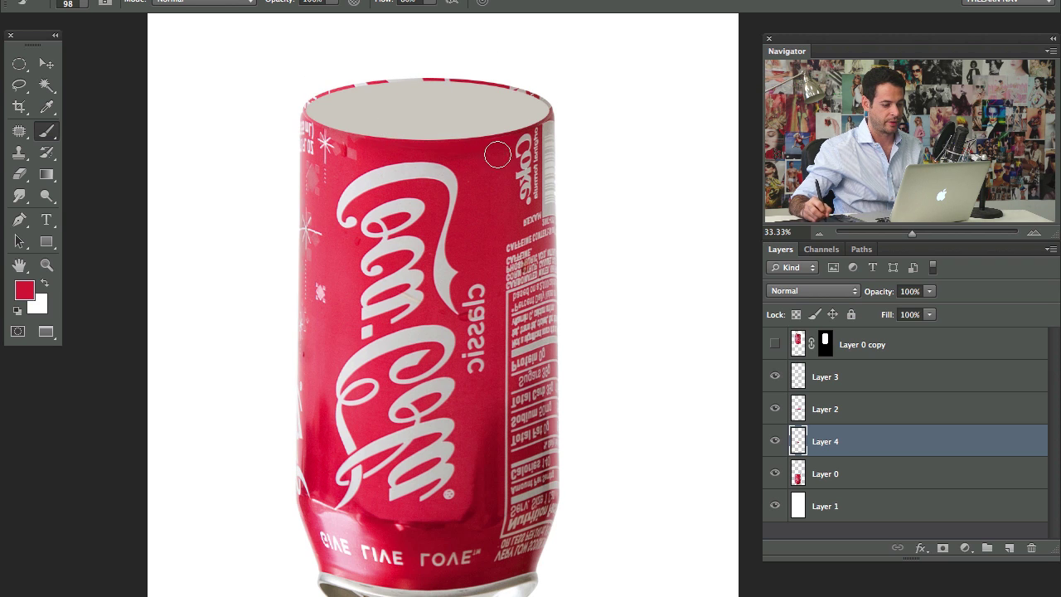
left_click_drag(484, 280, 489, 282)
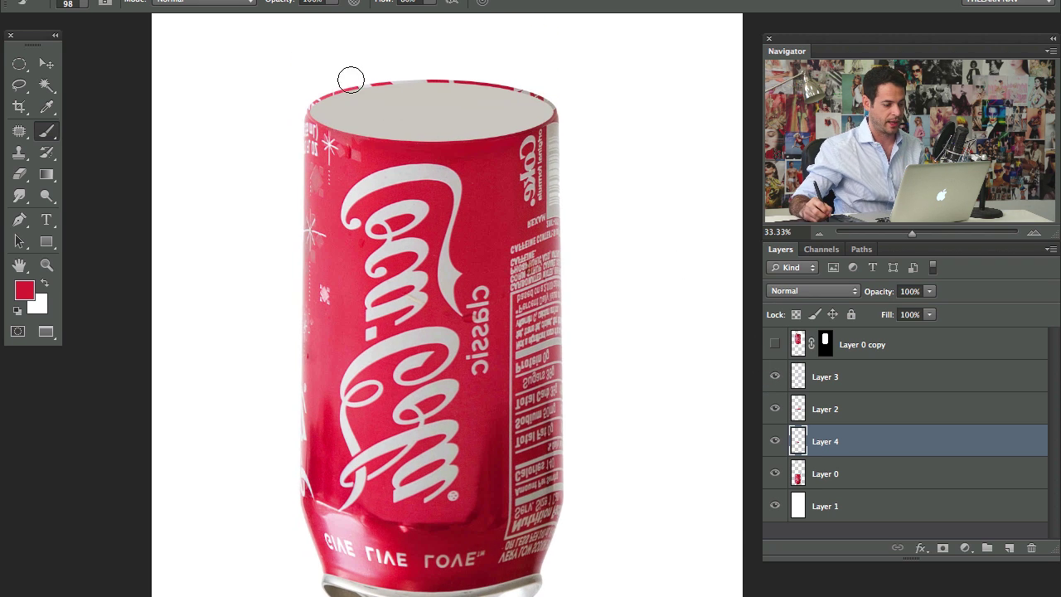
Step: Look over the full reflected can and show the upright can on Layer 0 copy again
scroll(491, 321, "down", 5)
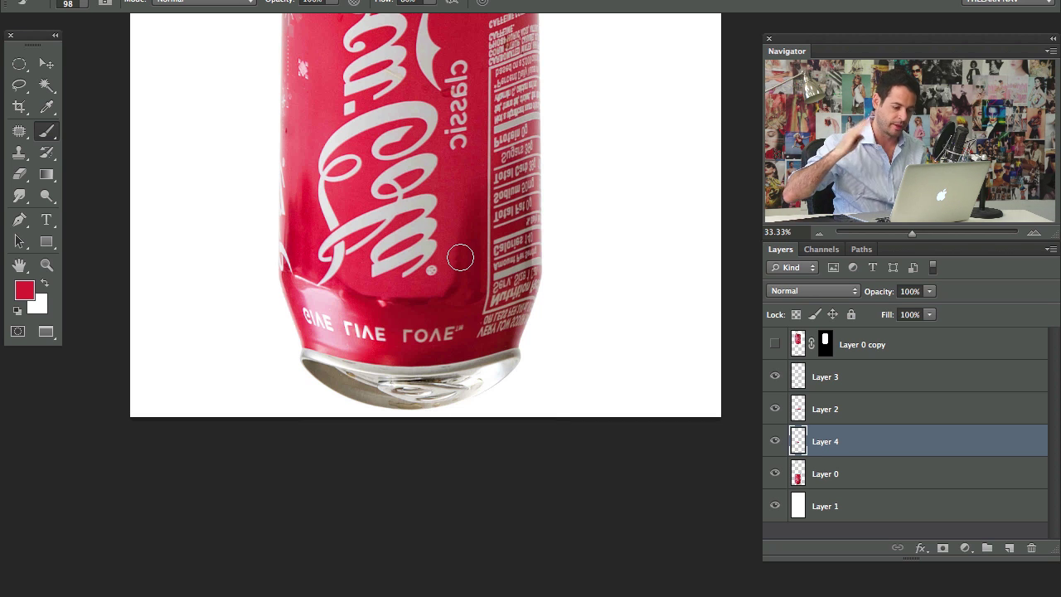
scroll(483, 491, "up", 7)
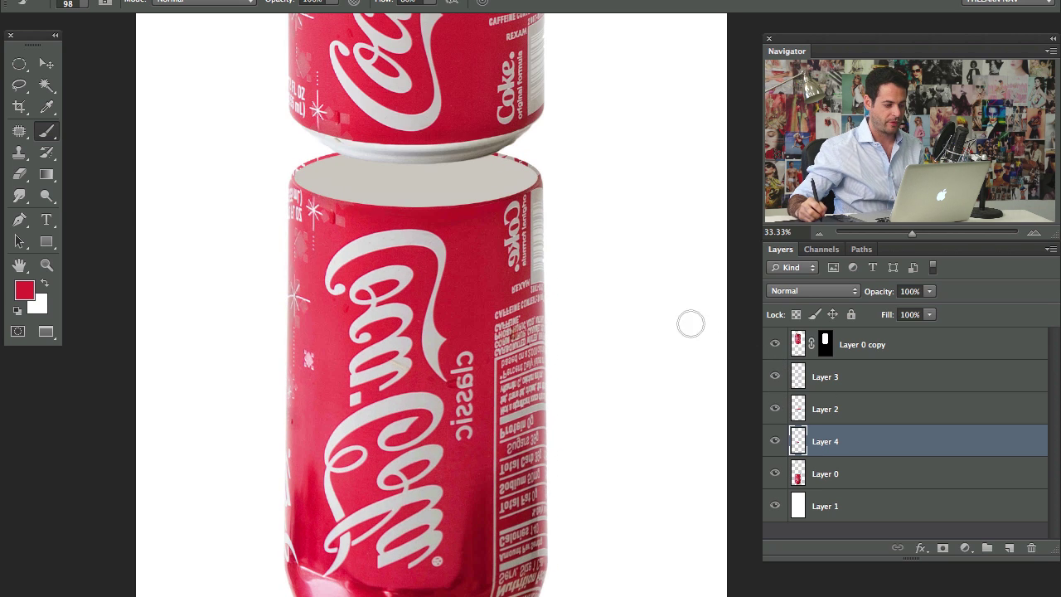
left_click_drag(518, 264, 514, 330)
Step: Group the reflection layers from Layer 3 down to Layer 0 and move the group slightly up toward the upright can
left_click(846, 384)
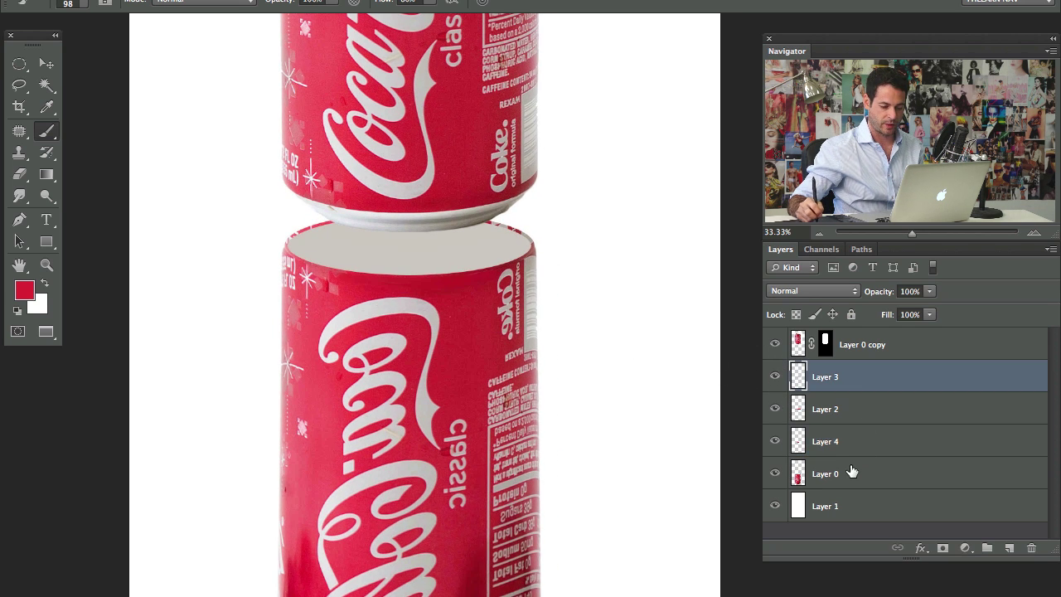
left_click(866, 483, "shift")
key("super+g")
key("v")
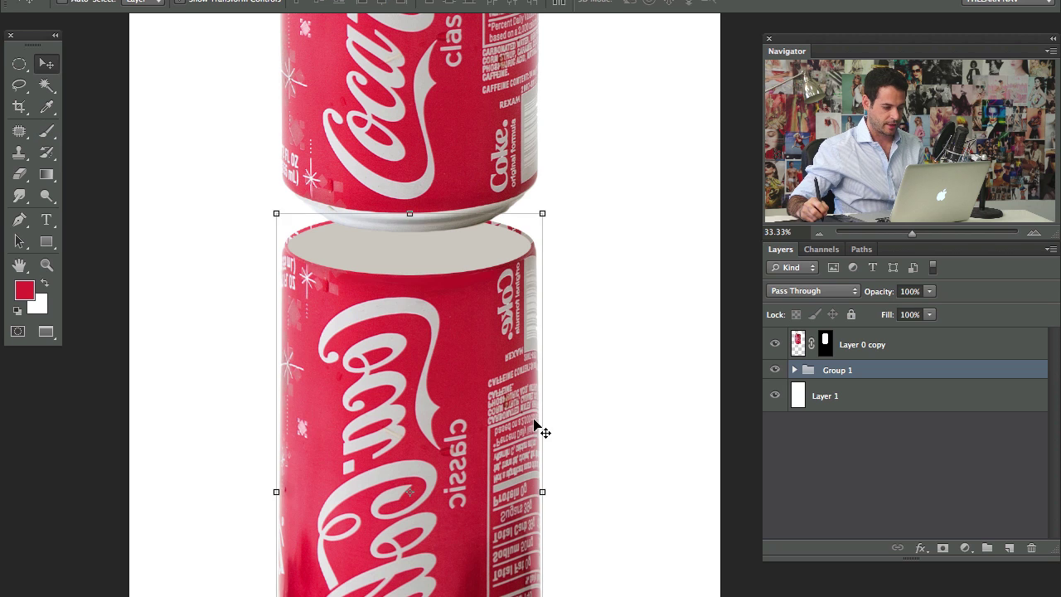
left_click_drag(540, 429, 459, 446)
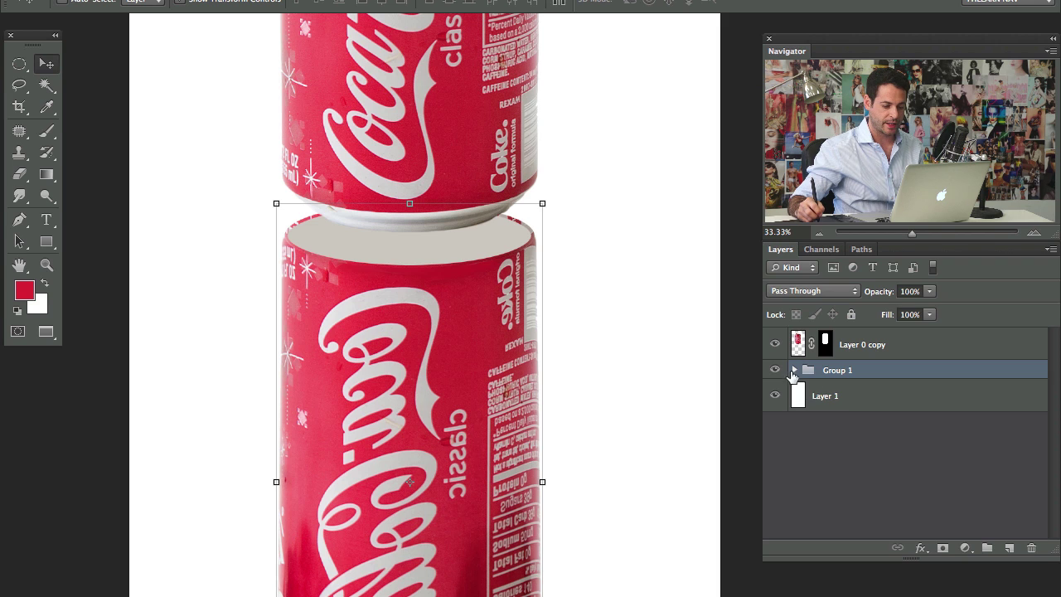
Step: Duplicate the gray ellipse on Layer 3 inside Group 1 and scale the copy down around its center beneath the upright can
left_click(794, 370)
left_click(773, 397)
left_click(774, 397)
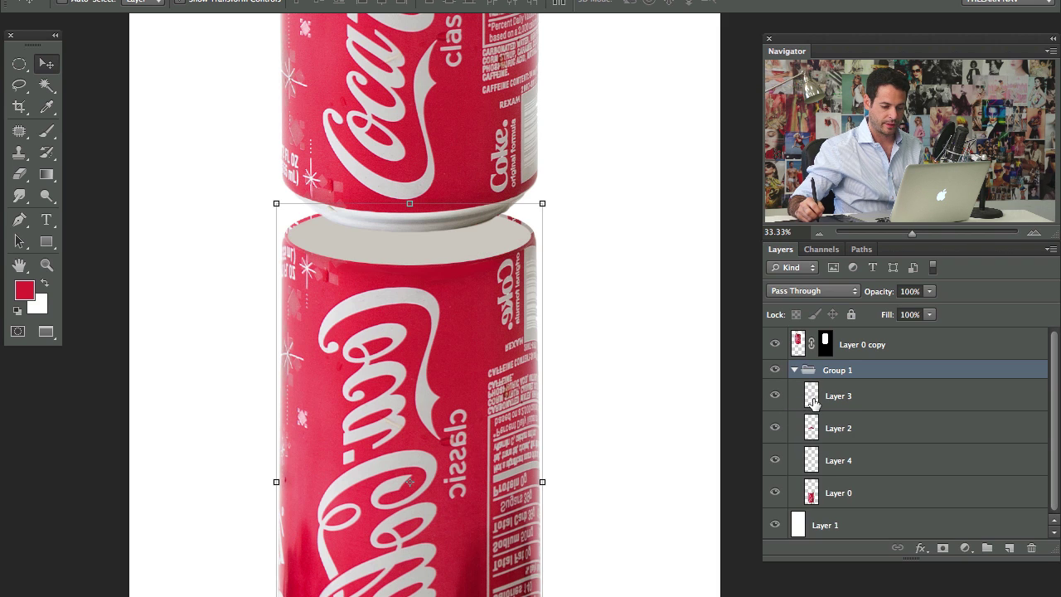
left_click(813, 402)
left_click(778, 405)
left_click(778, 404)
left_click(778, 405)
left_click(779, 404)
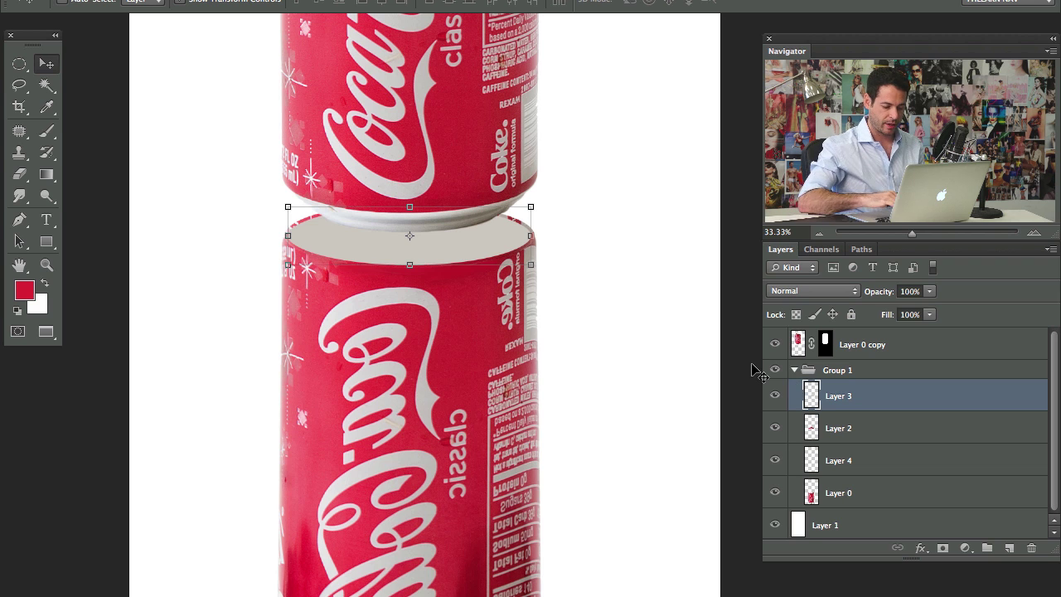
key("ctrl+j")
key("ctrl+t")
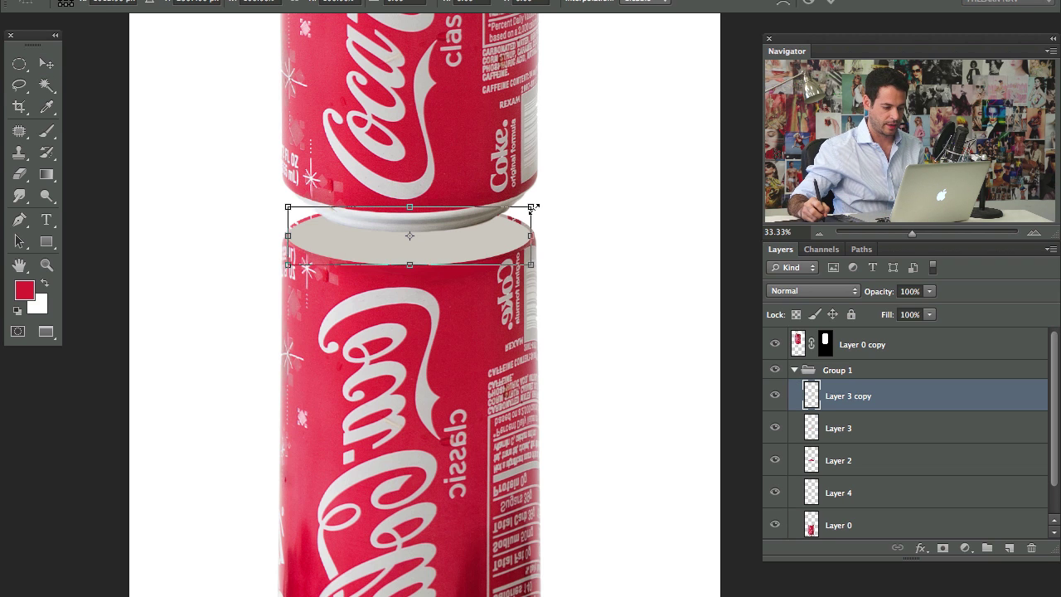
left_click_drag(530, 207, 466, 240)
key("Return")
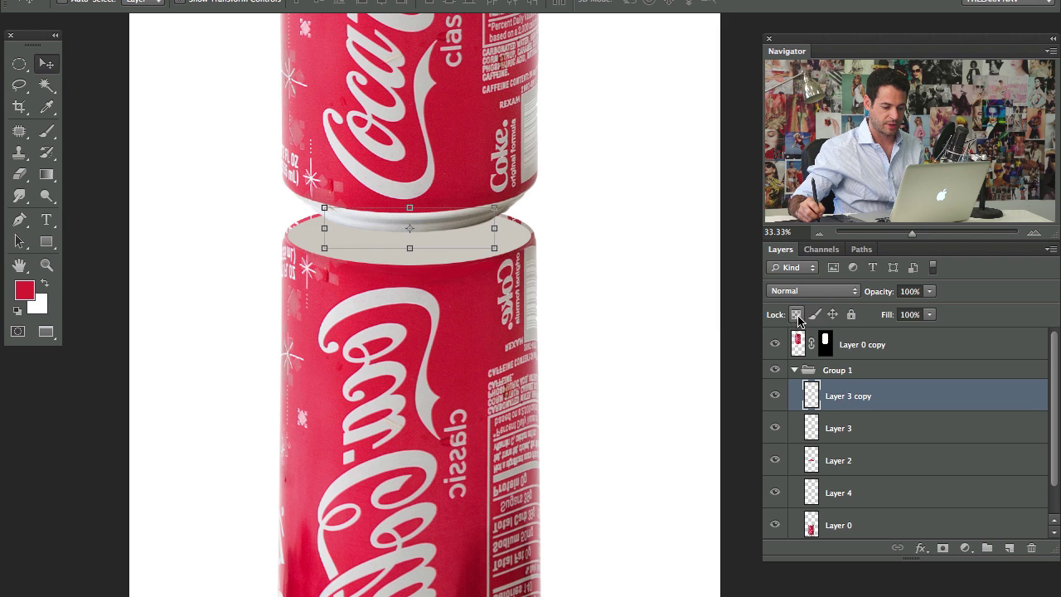
Step: Lock Layer 3 copy's transparent pixels and shade it with grays sampled from the can's base, reducing the brush from 98 to 56 px
left_click(796, 316)
key("b")
left_click(465, 221, "alt")
mouse_move(481, 247)
left_mouse_down()
mouse_move(360, 247)
mouse_move(455, 228)
mouse_move(471, 246)
mouse_move(474, 234)
mouse_move(334, 219)
mouse_move(336, 237)
mouse_move(454, 231)
left_mouse_up()
left_click(417, 228, "alt")
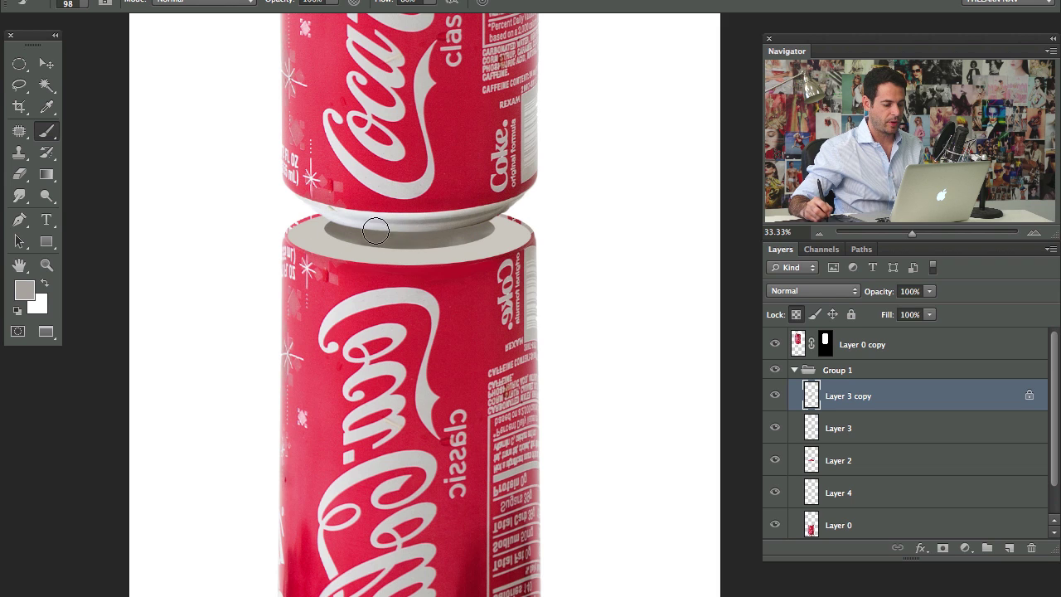
mouse_move(376, 231)
left_mouse_down()
mouse_move(333, 230)
mouse_move(319, 211)
left_mouse_up()
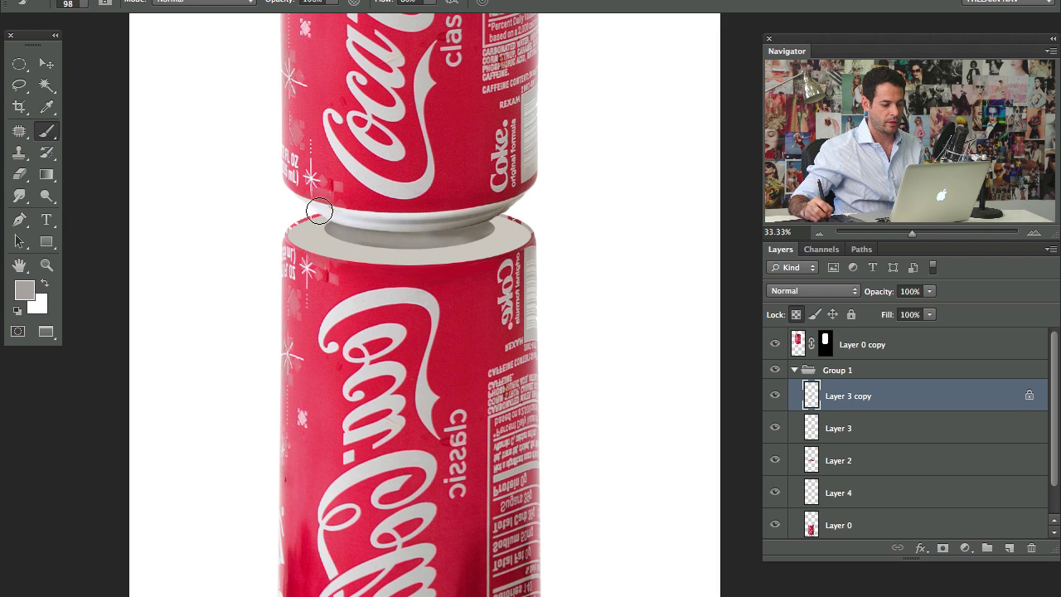
left_click(398, 220, "alt")
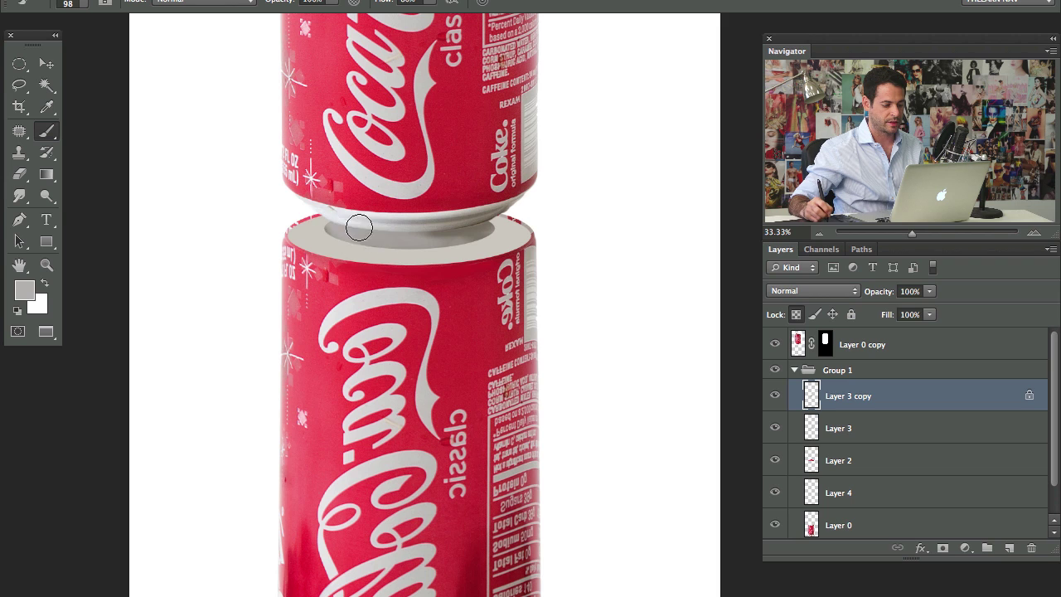
mouse_move(362, 235)
left_mouse_down("ctrl+alt")
mouse_move(335, 226)
mouse_move(375, 236)
left_mouse_up("ctrl+alt")
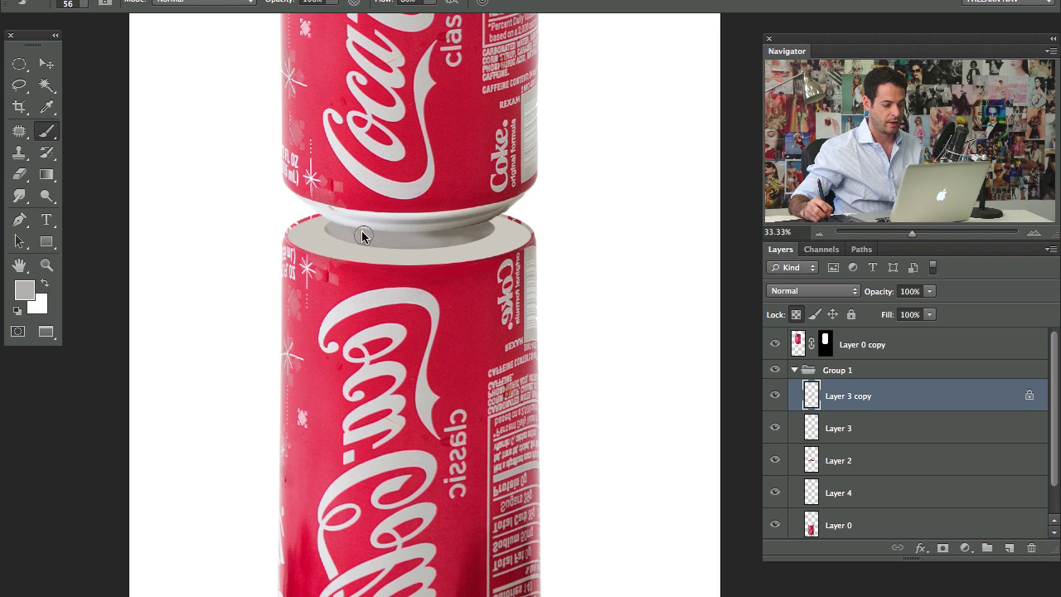
left_click(456, 240, "alt")
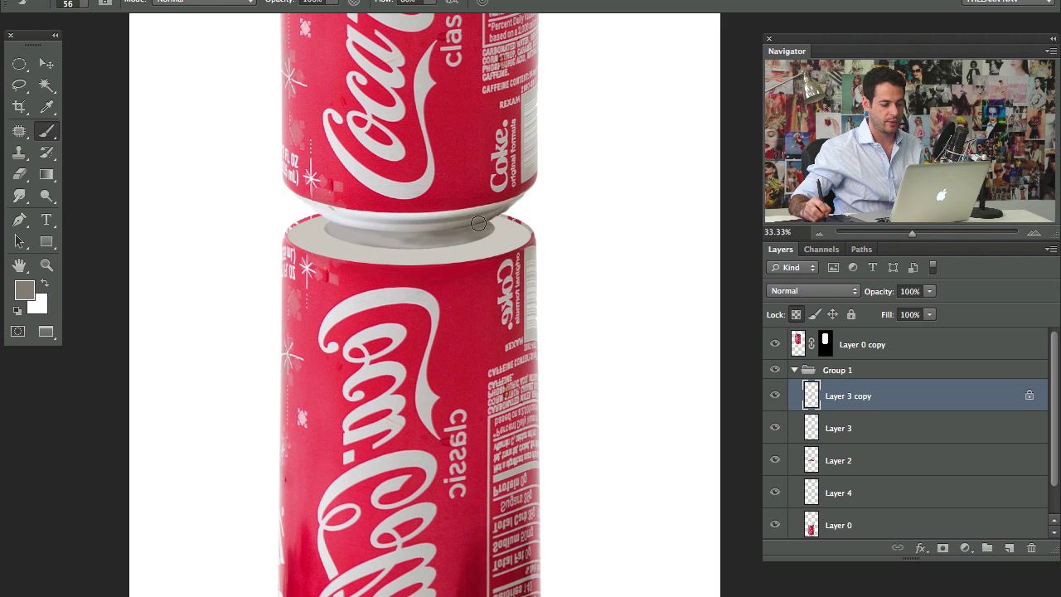
left_click(388, 235, "alt")
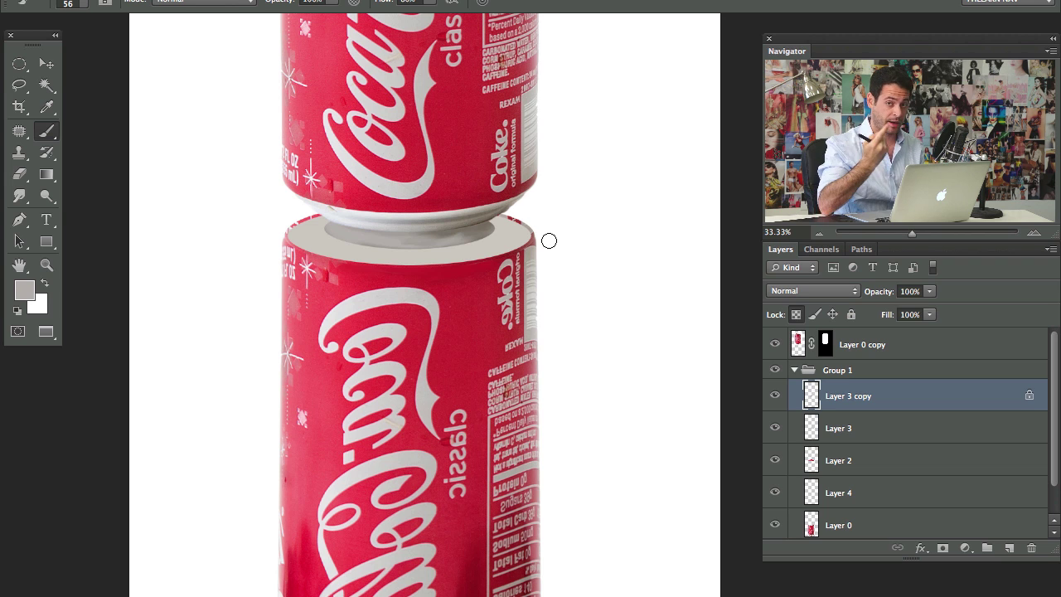
Step: Duplicate the shaded ellipse, enlarge the copy slightly around its center, and place it one layer below Layer 3 copy
key("ctrl+j")
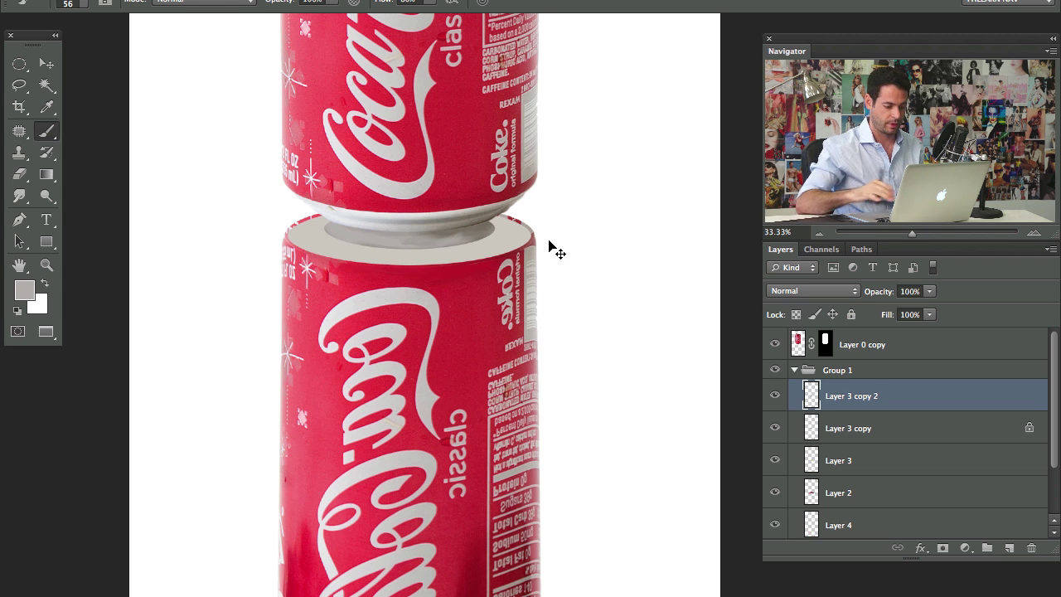
key("ctrl+t")
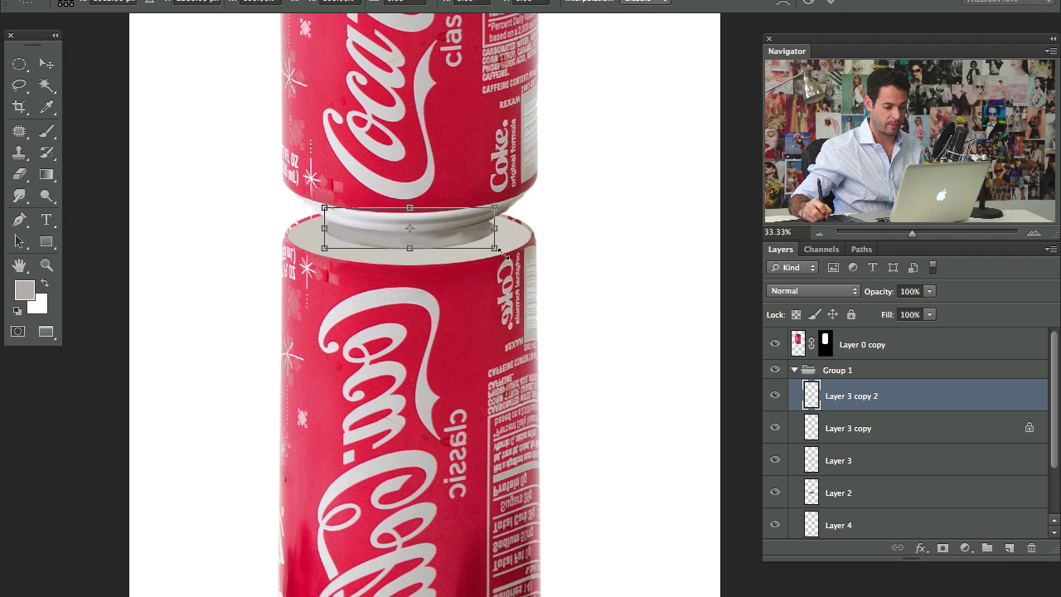
left_click_drag(499, 251, 510, 245)
key("Return")
key("b")
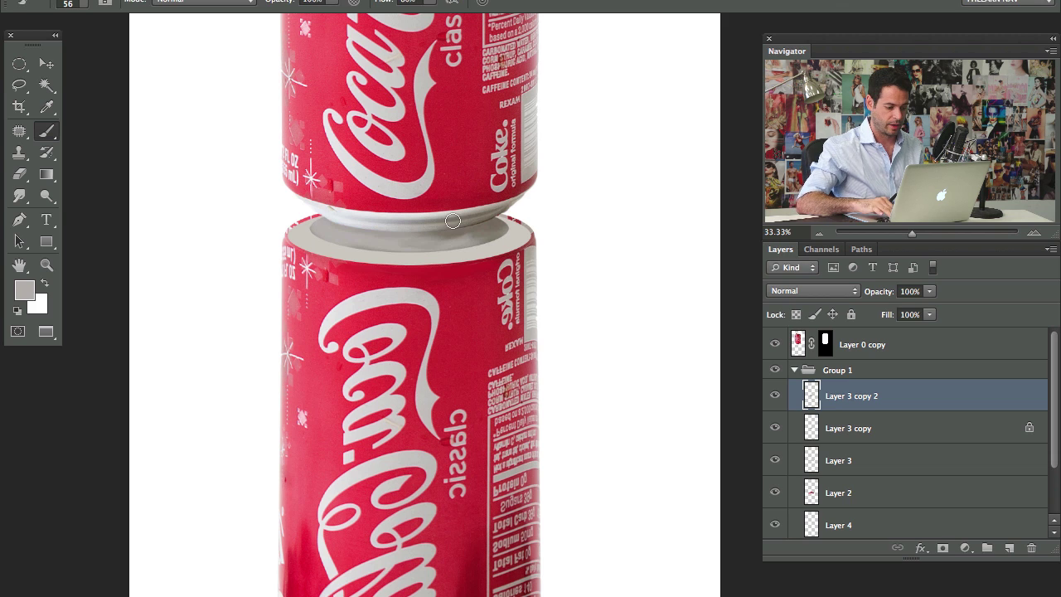
key("ctrl+bracketleft")
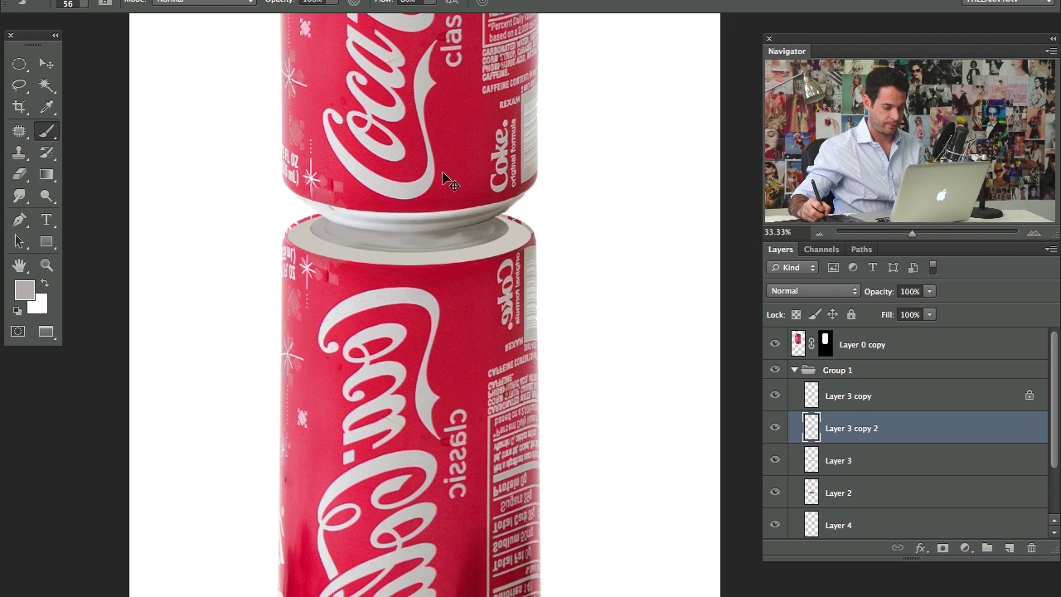
Step: Try the larger shaded ellipse on Layer 3 copy 2 slightly lower, and move it back up
key("ctrl+t")
left_click_drag(431, 240, 462, 240)
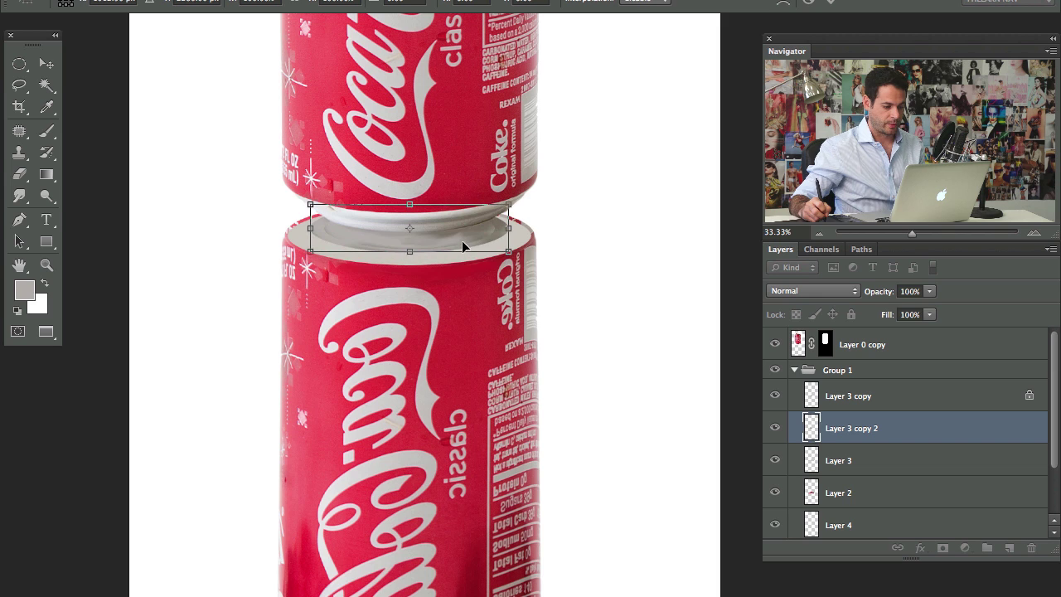
key("shift+Down")
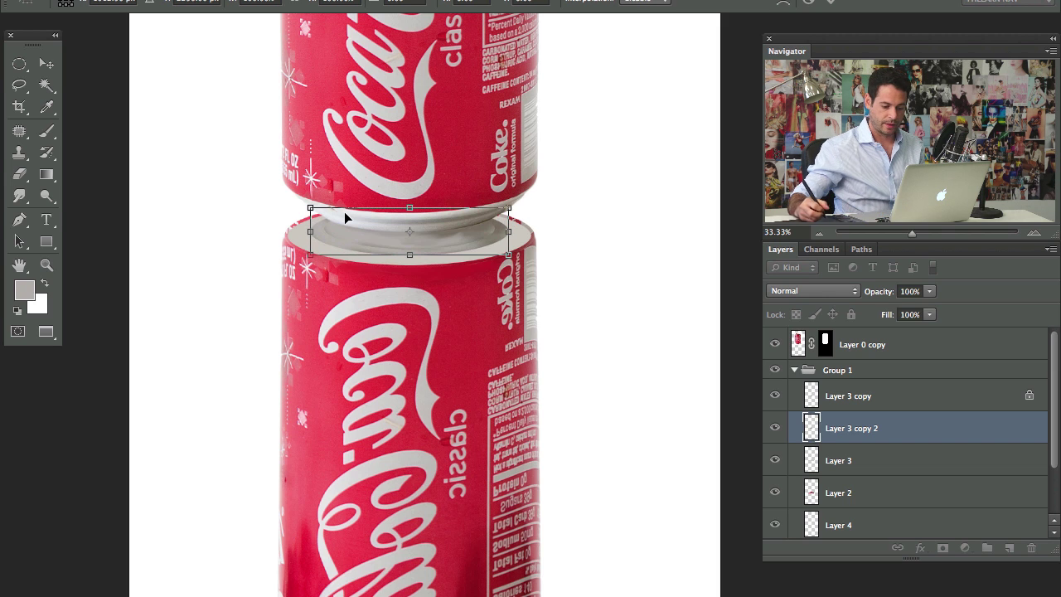
key("shift+Up")
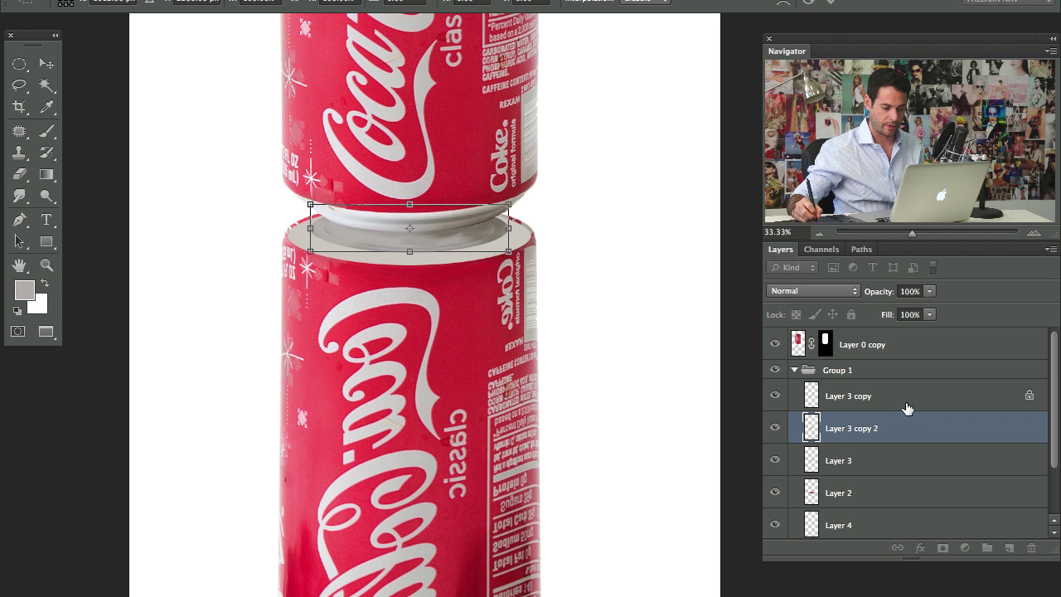
left_click(834, 5)
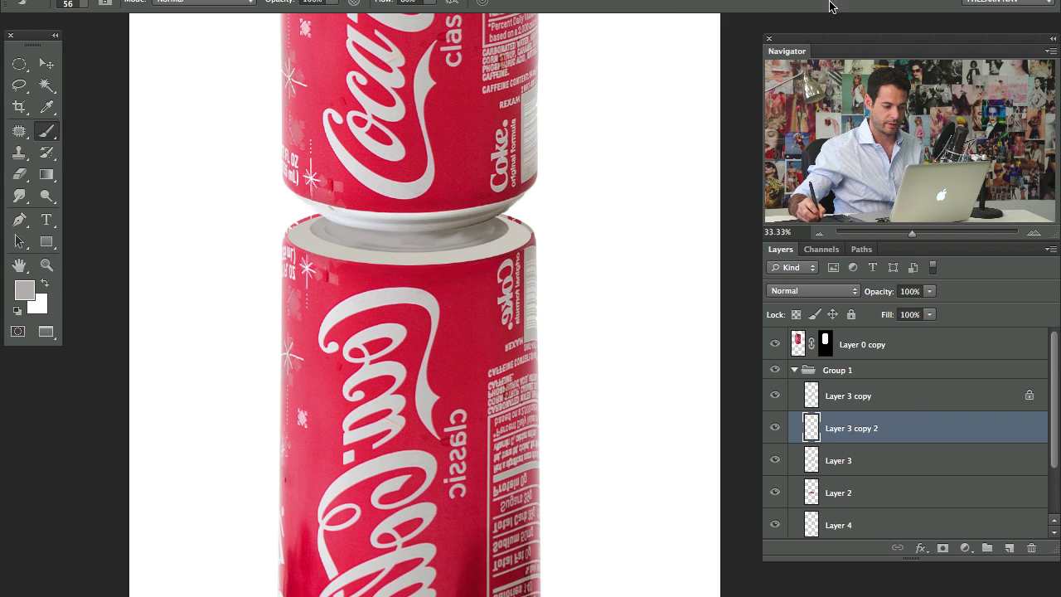
Step: Nudge Layer 3 copy and Layer 3 copy 2 together slightly upward beneath the upright can
left_click(884, 396)
key("v")
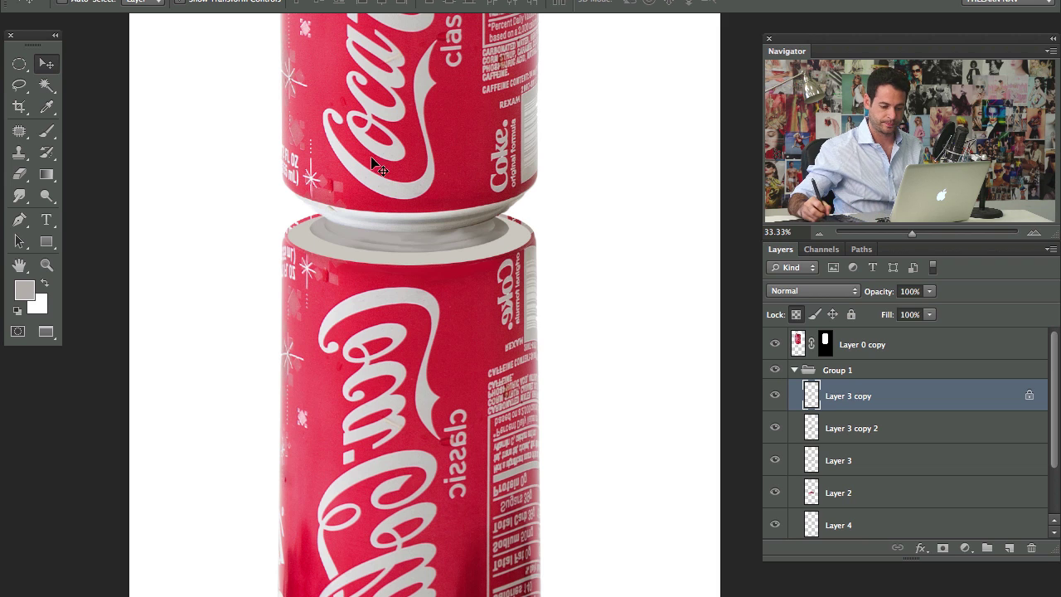
left_click(866, 431, "shift")
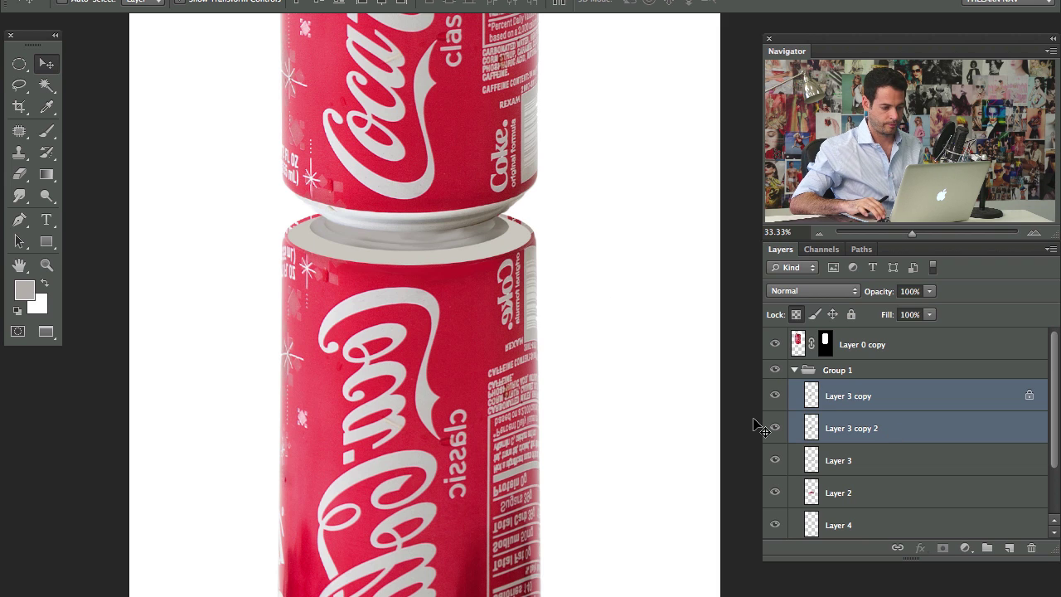
key("Up")
key("Up")
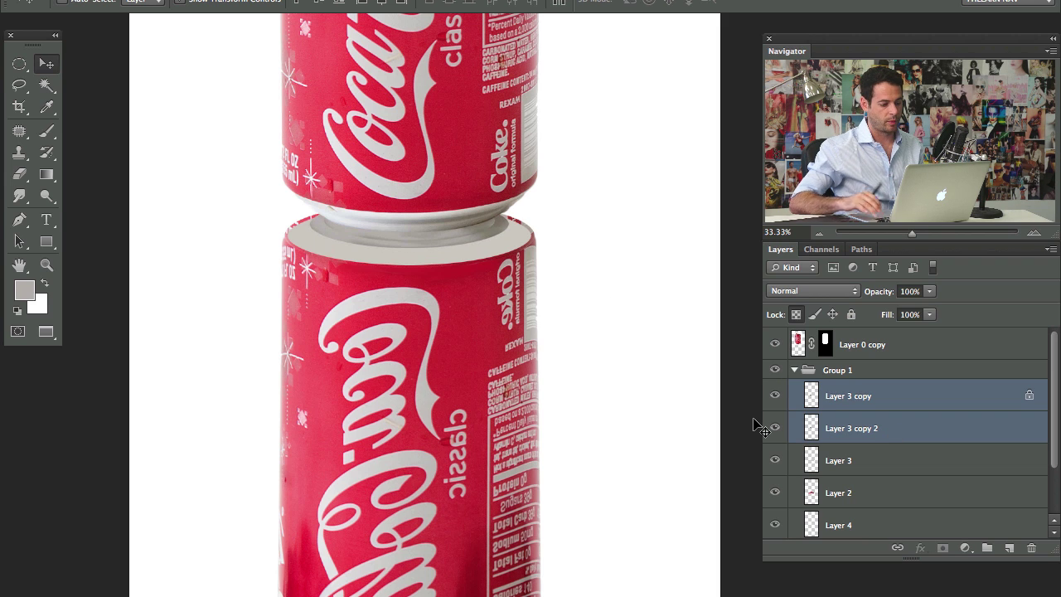
Step: Duplicate Layer 3 copy 2, place the copy beneath it, enlarge it almost to the gray ellipse's size, and move it 39 px down
left_click(881, 435)
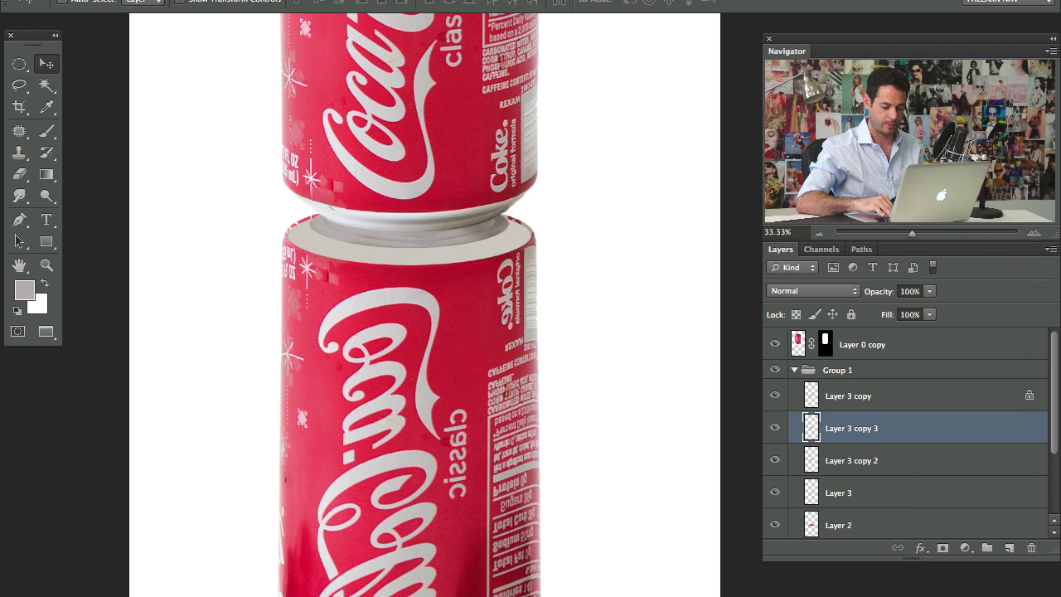
key("ctrl+bracketleft")
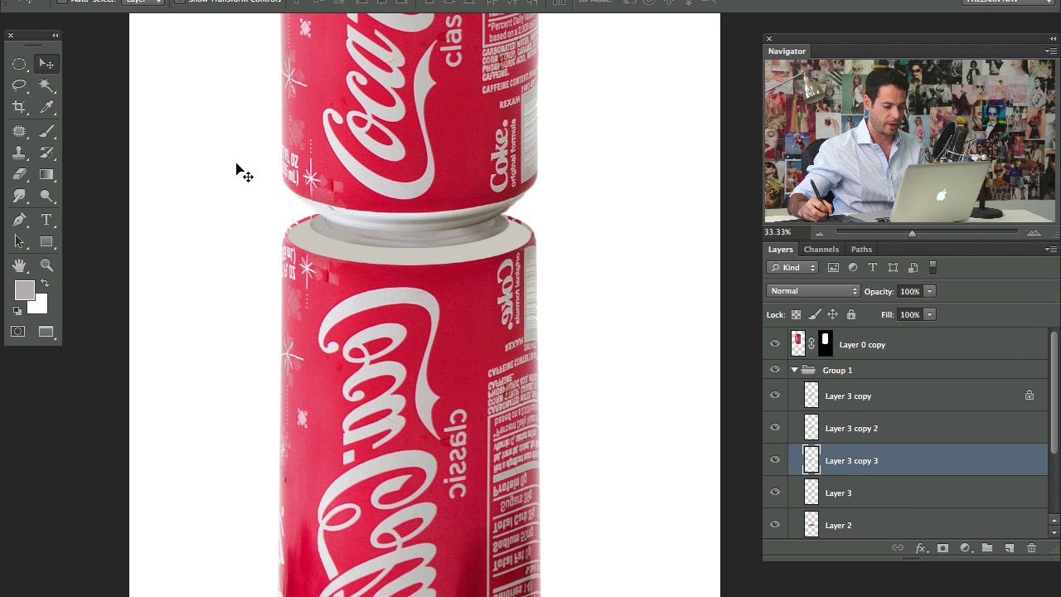
key("ctrl+t")
mouse_move(514, 252)
left_mouse_down()
mouse_move(525, 257)
mouse_move(497, 246)
left_mouse_up()
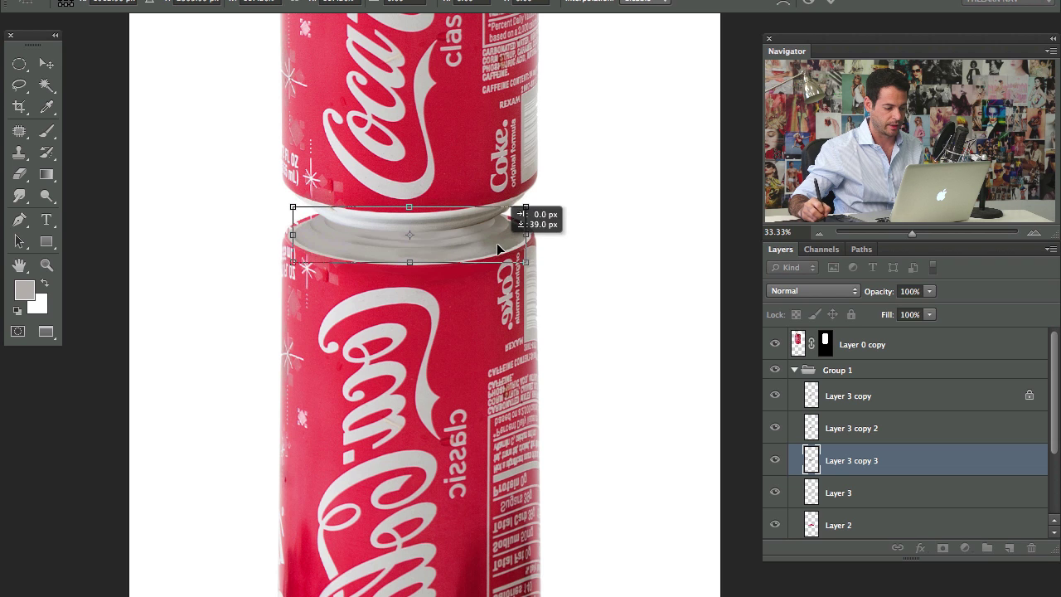
key("Return")
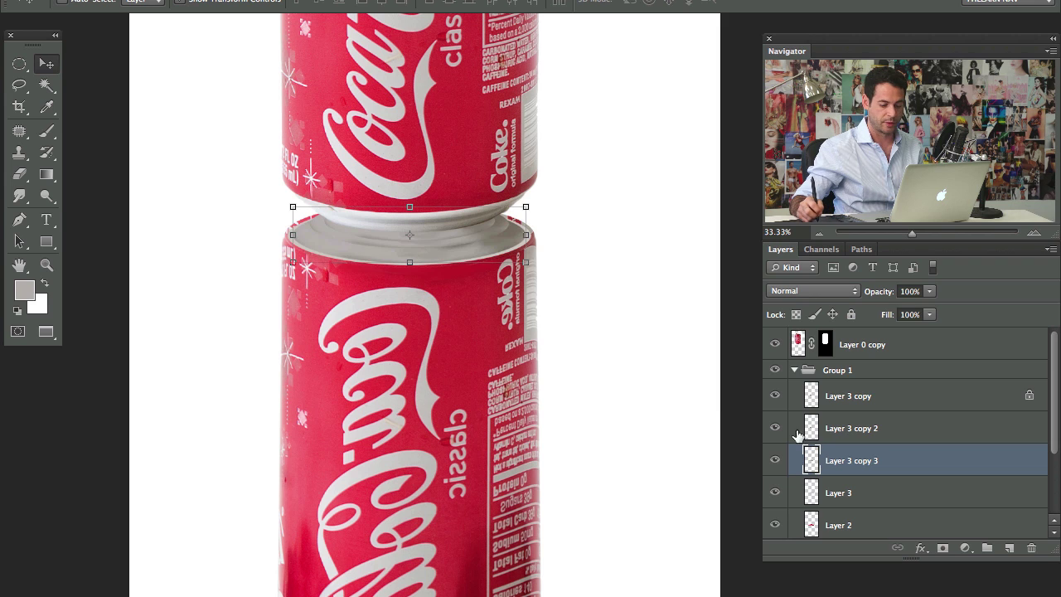
Step: Lock the transparent pixels of Layer 3 copy 3 and Layer 3 copy 2
left_click(871, 395, "shift")
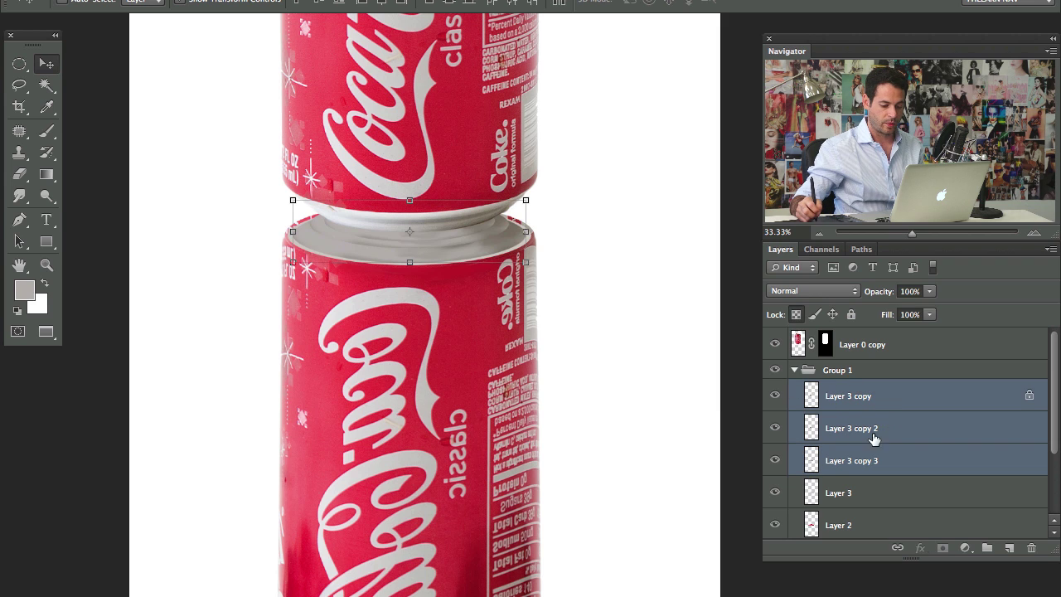
left_click(874, 464)
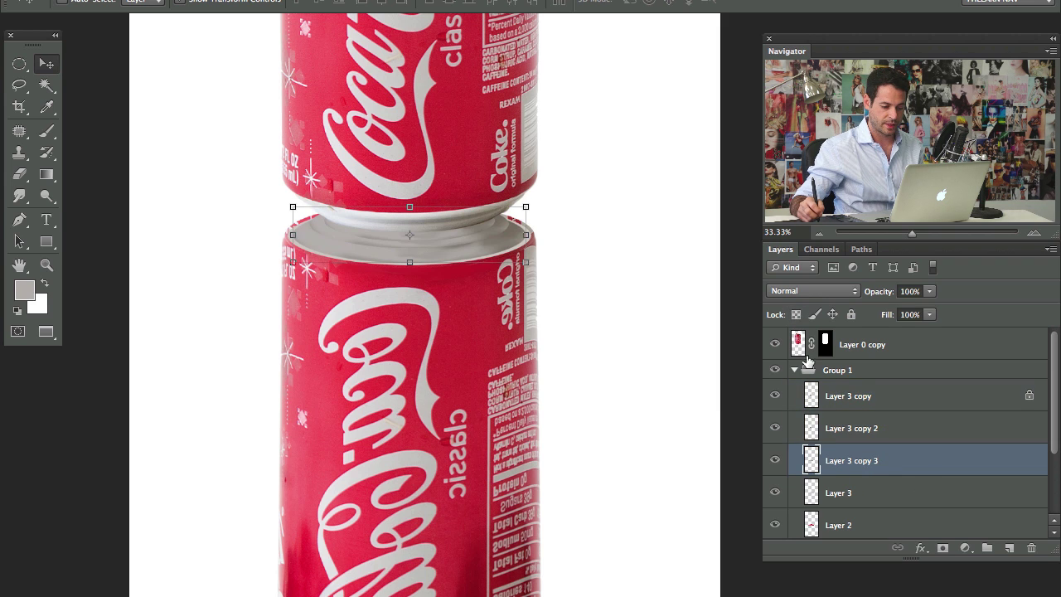
left_click(795, 315)
left_click(920, 428)
left_click(796, 315)
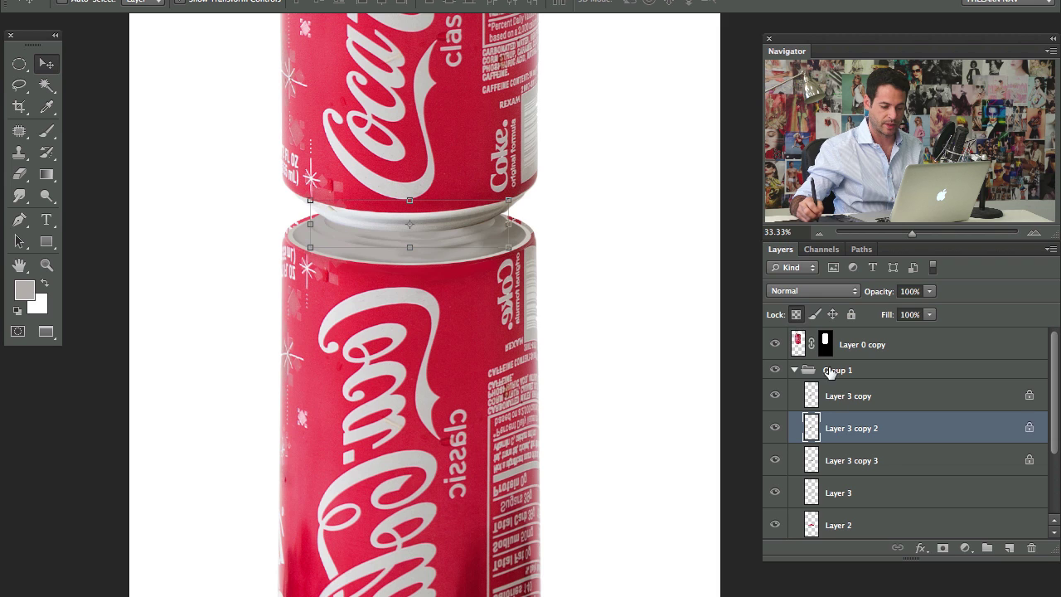
Step: Lighten the side areas of the ellipses on Layer 3 copy 3, Layer 3 copy 2 and Layer 3 copy with a sampled light gray brush
left_click(883, 461)
key("b")
left_click_drag(286, 241, 306, 241)
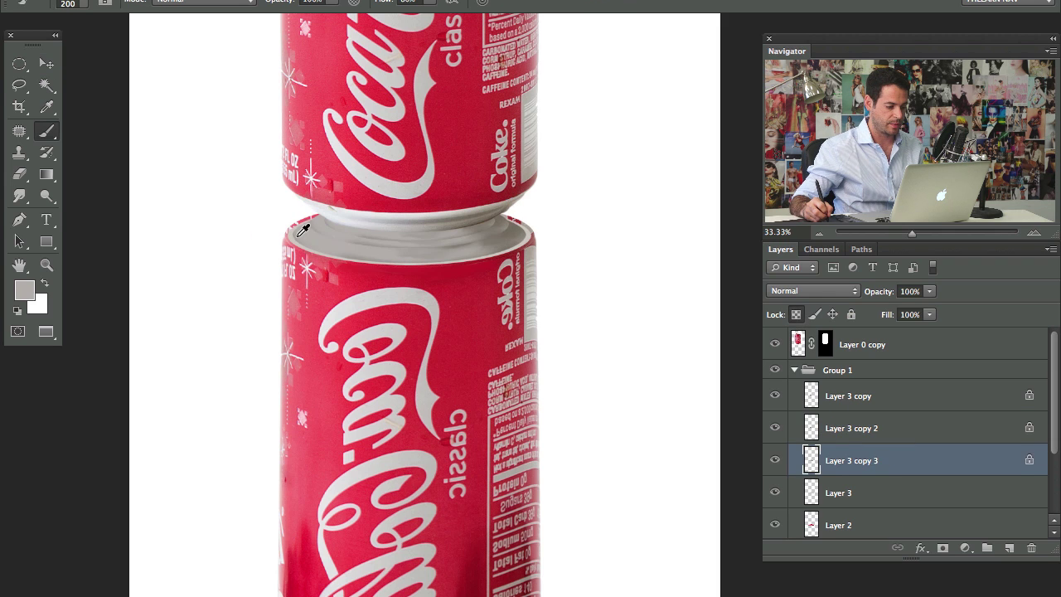
left_click(309, 212, "alt")
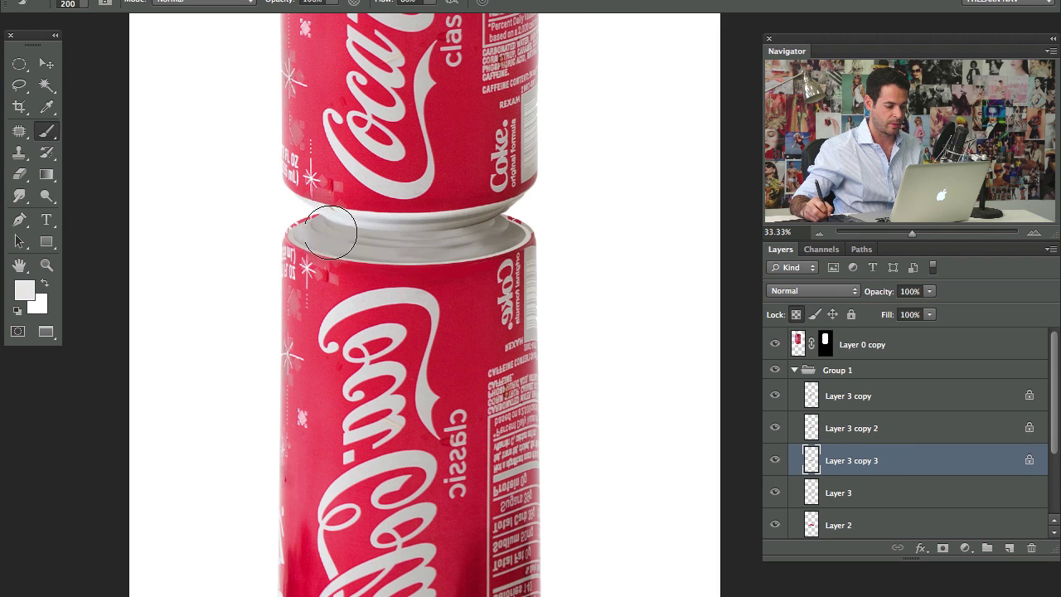
left_click(866, 430)
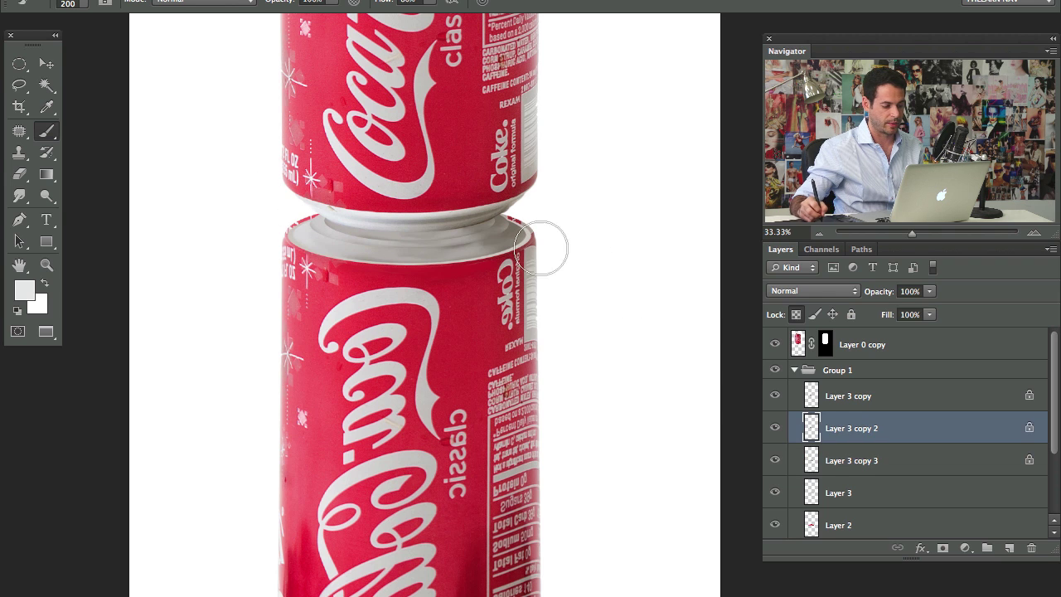
left_click(871, 396)
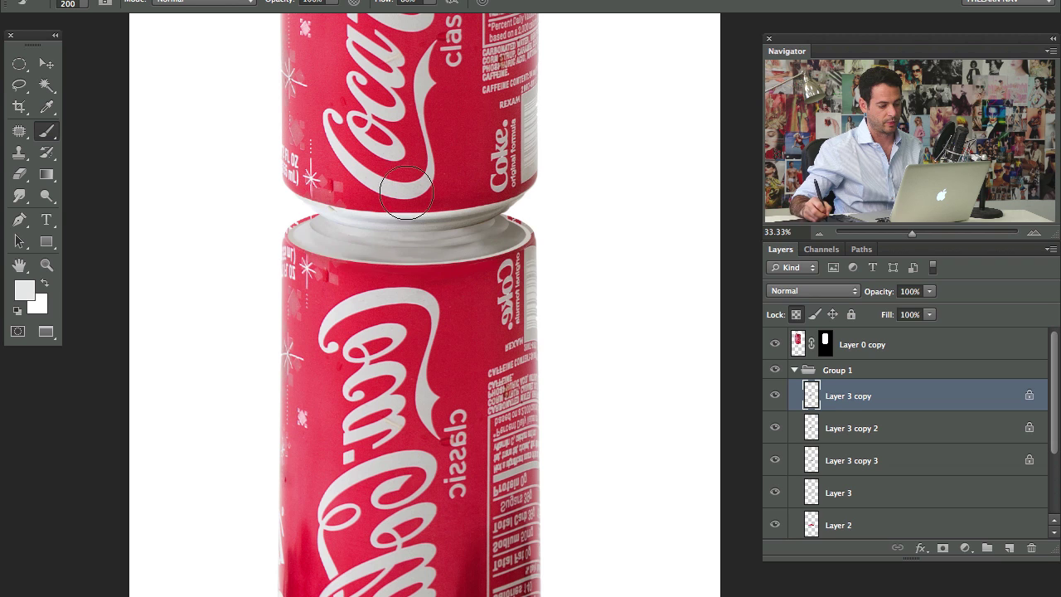
Step: Add a new layer above Layer 3 copy and merge it with the three ellipse copies into Layer 5
left_click(1008, 548)
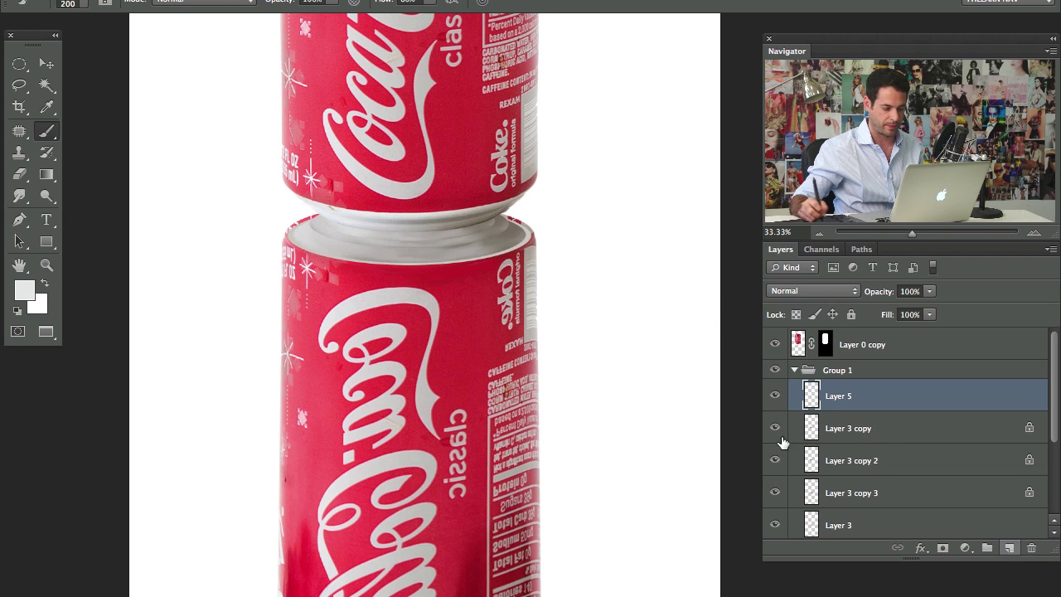
left_click(301, 237, "alt")
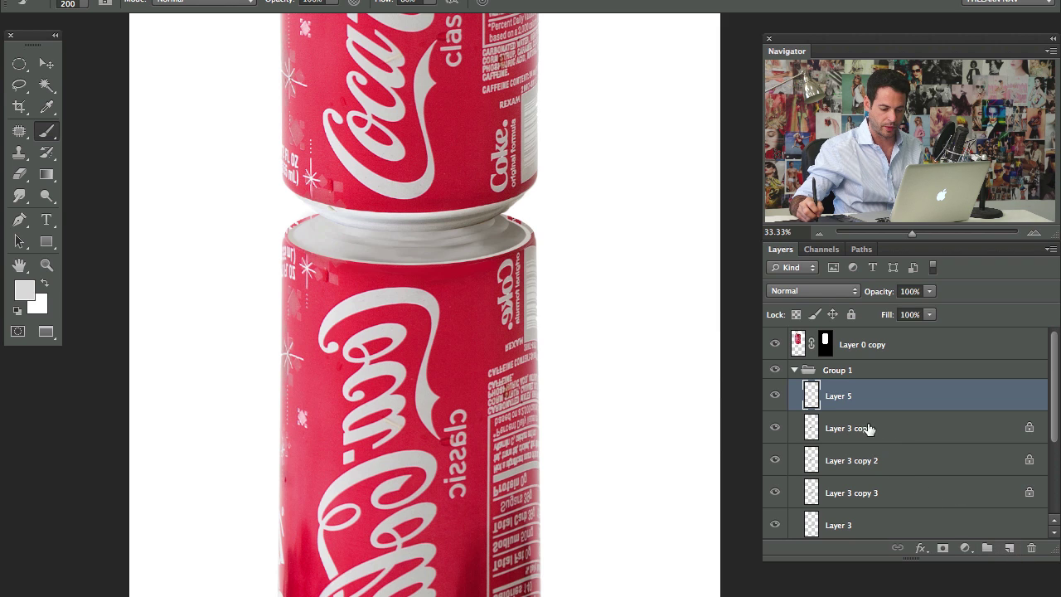
left_click(904, 499, "shift")
key("ctrl+e")
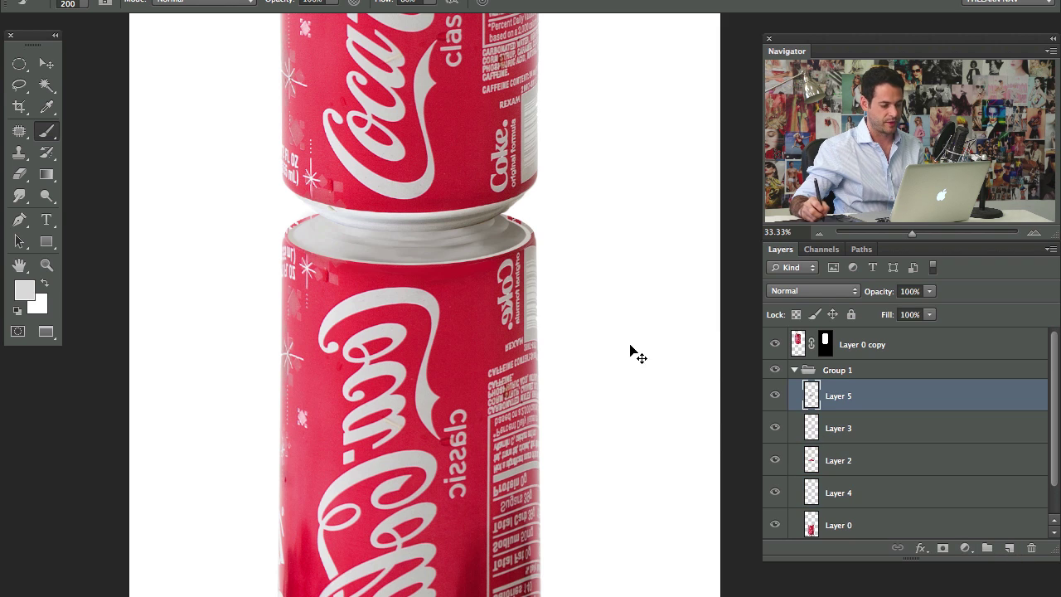
Step: Compare the can base with merged Layer 5 hidden and shown, and lock the layer's transparent pixels
left_click(775, 395)
left_click(775, 395)
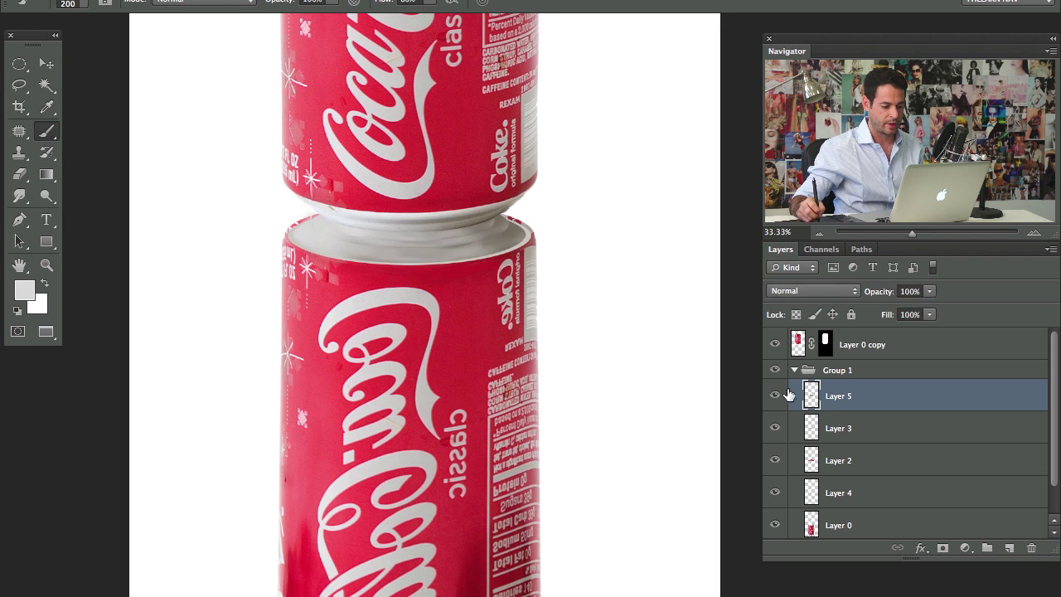
left_click(775, 396)
left_click(775, 395)
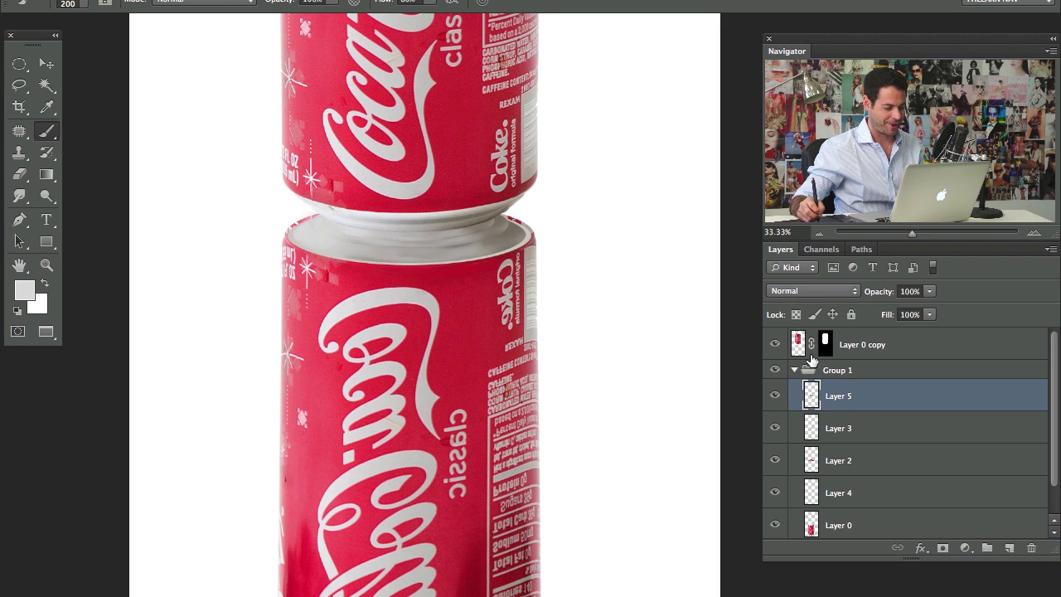
left_click(795, 314)
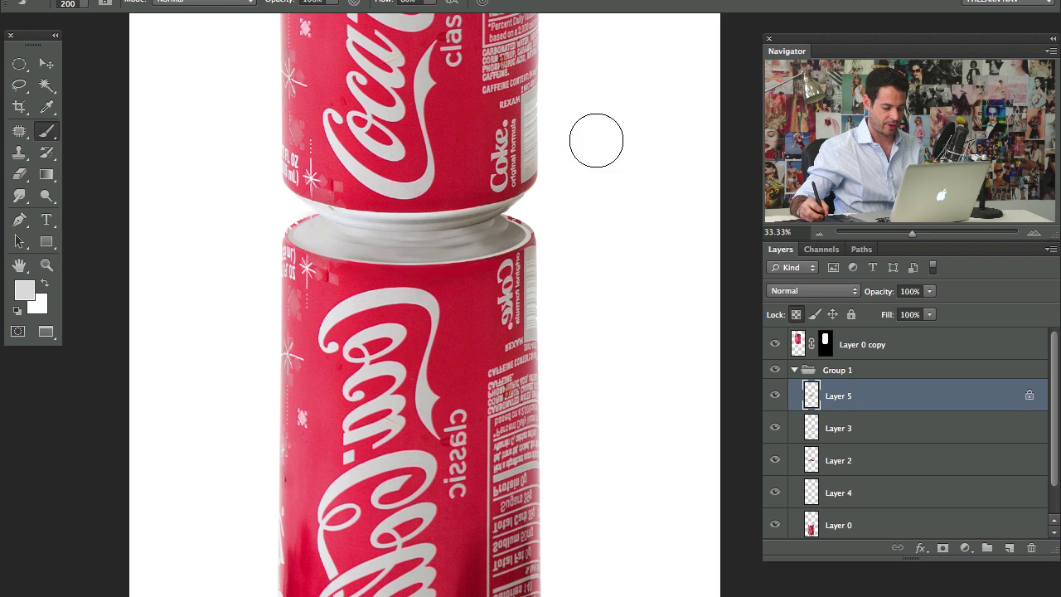
Step: Paint sampled gray-brown shading across the right half of the reflected base on Layer 5 with a 50 px brush
mouse_move(496, 242)
left_mouse_down()
mouse_move(474, 244)
mouse_move(521, 244)
mouse_move(457, 266)
left_mouse_up()
left_click(528, 234, "alt")
left_click(503, 229, "alt")
mouse_move(502, 236)
left_mouse_down()
mouse_move(418, 244)
mouse_move(440, 252)
mouse_move(369, 244)
left_mouse_up()
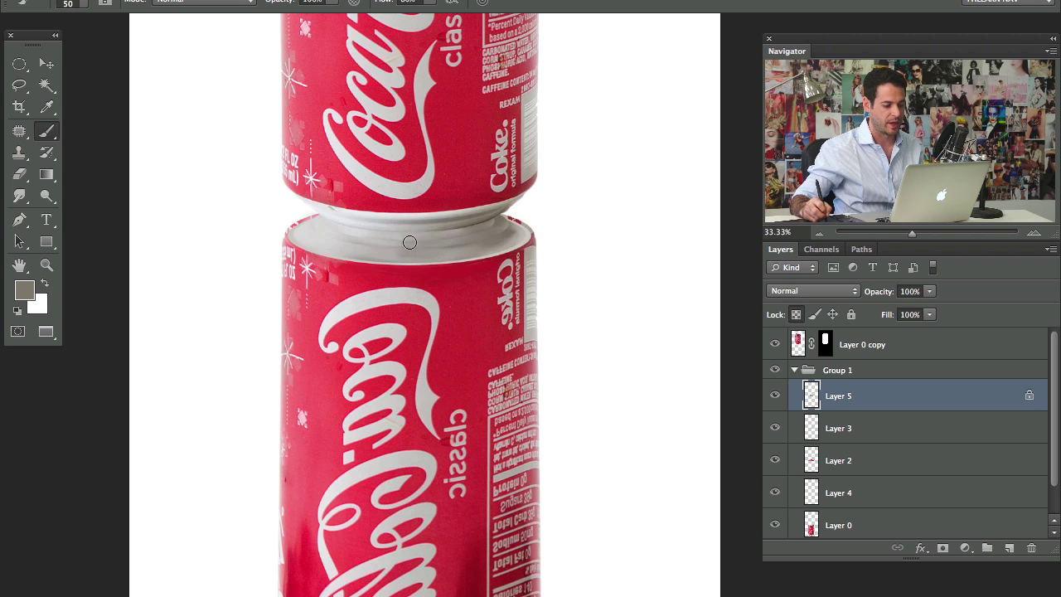
left_click(512, 238, "alt")
left_click_drag(511, 238, 527, 237)
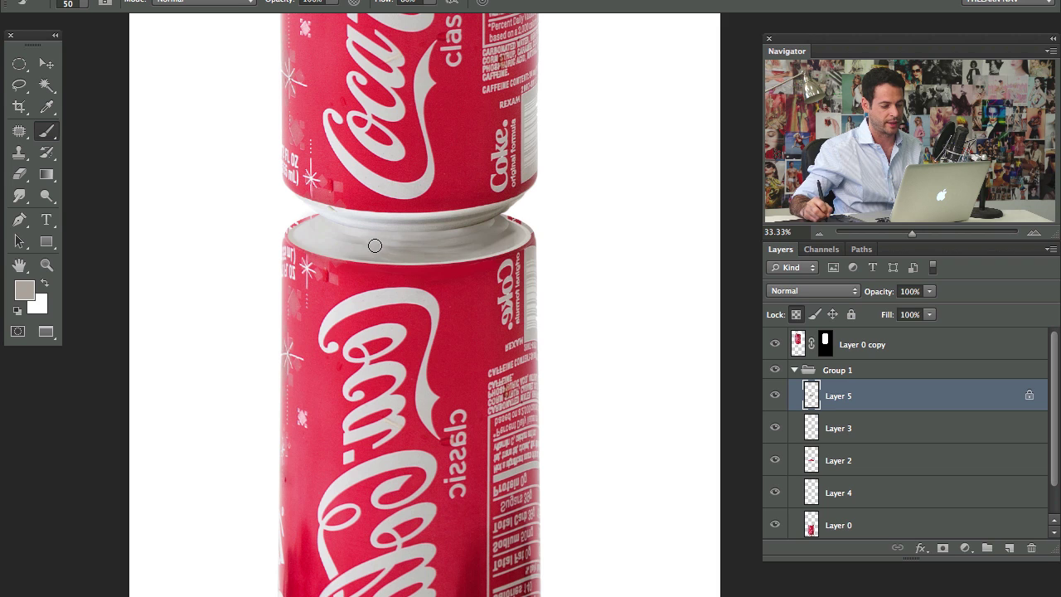
Step: Blend the shading beneath the upright can's rim on Layer 5, using taupe, dark brown and light gray sampled from the base
left_click(517, 229, "alt")
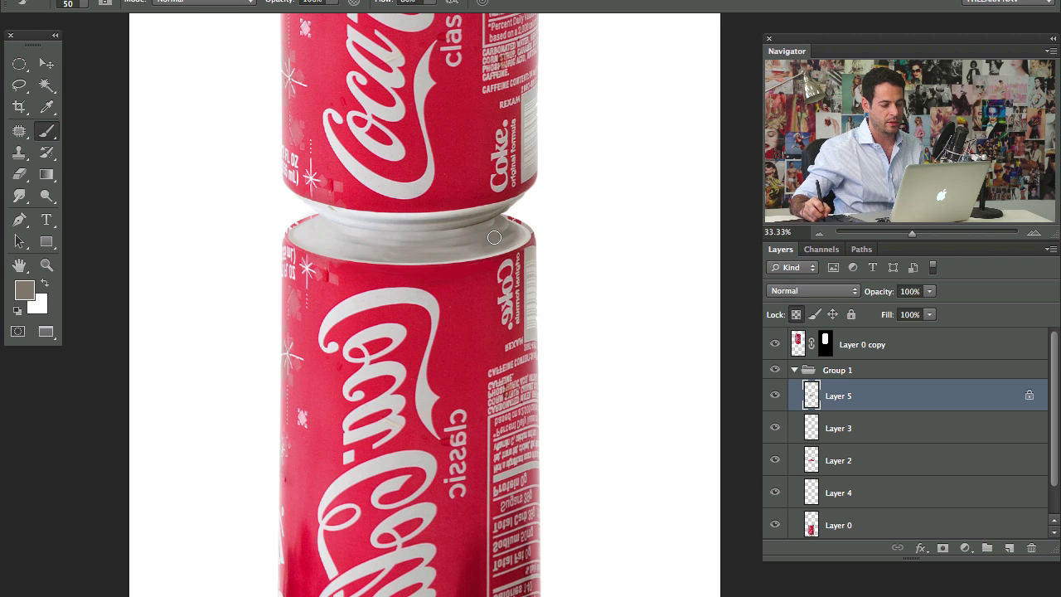
left_click(518, 229, "alt")
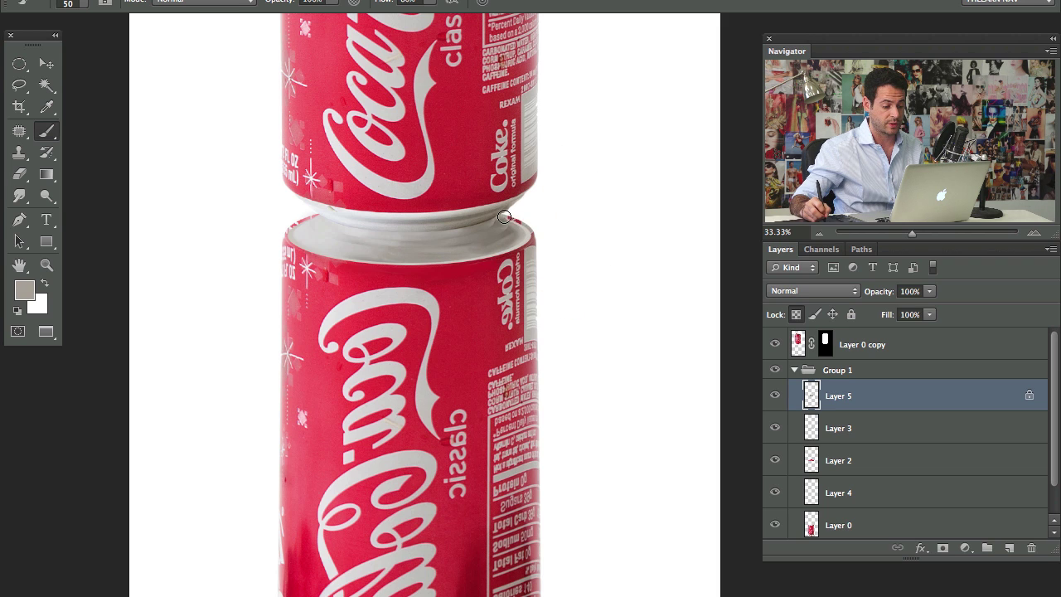
left_click(467, 218, "alt")
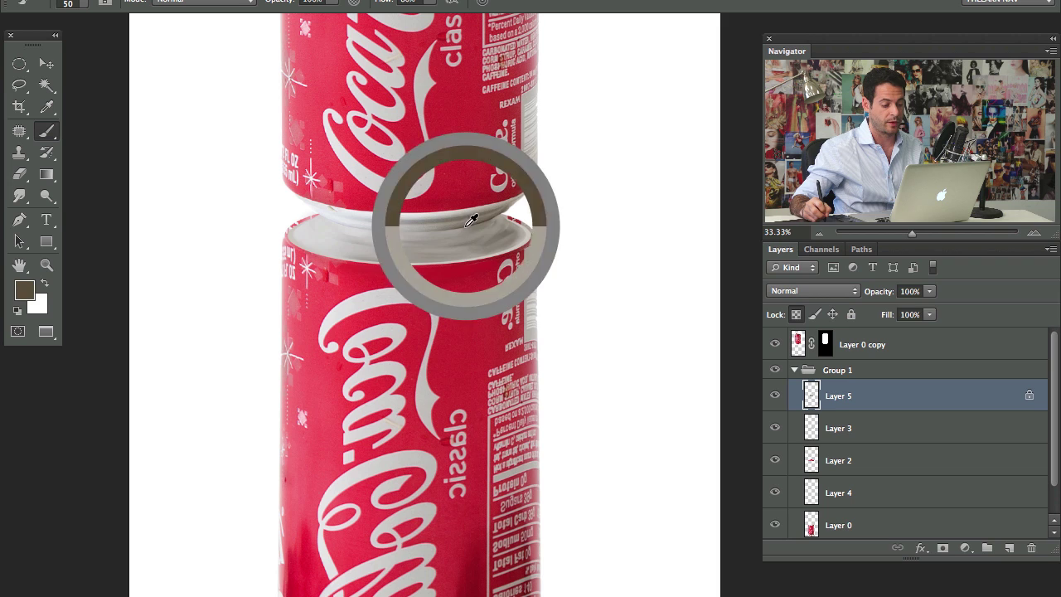
left_click(478, 222, "alt")
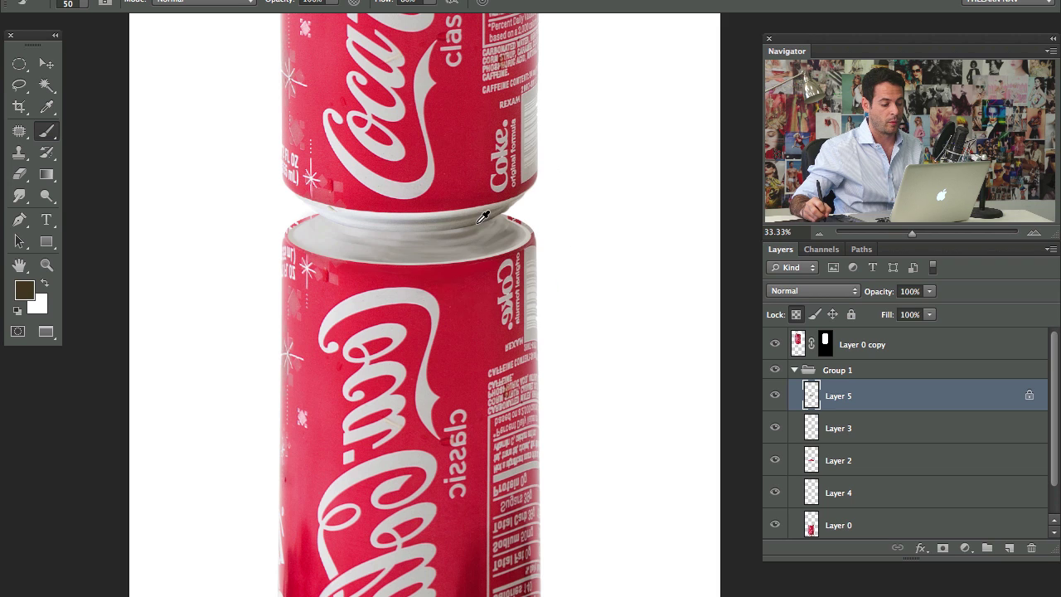
left_click(420, 231, "alt")
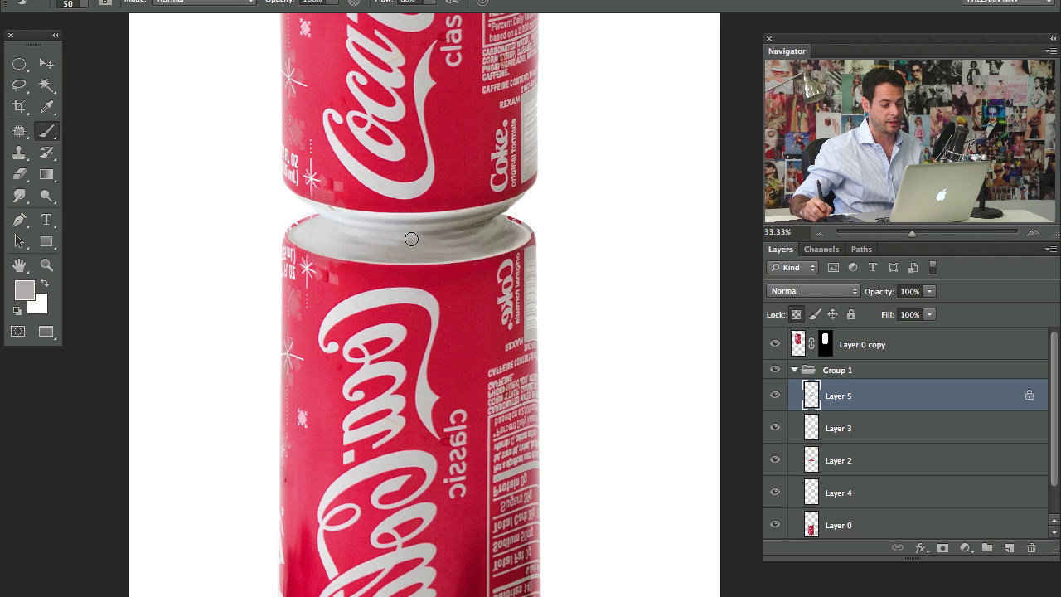
left_click(481, 230, "alt")
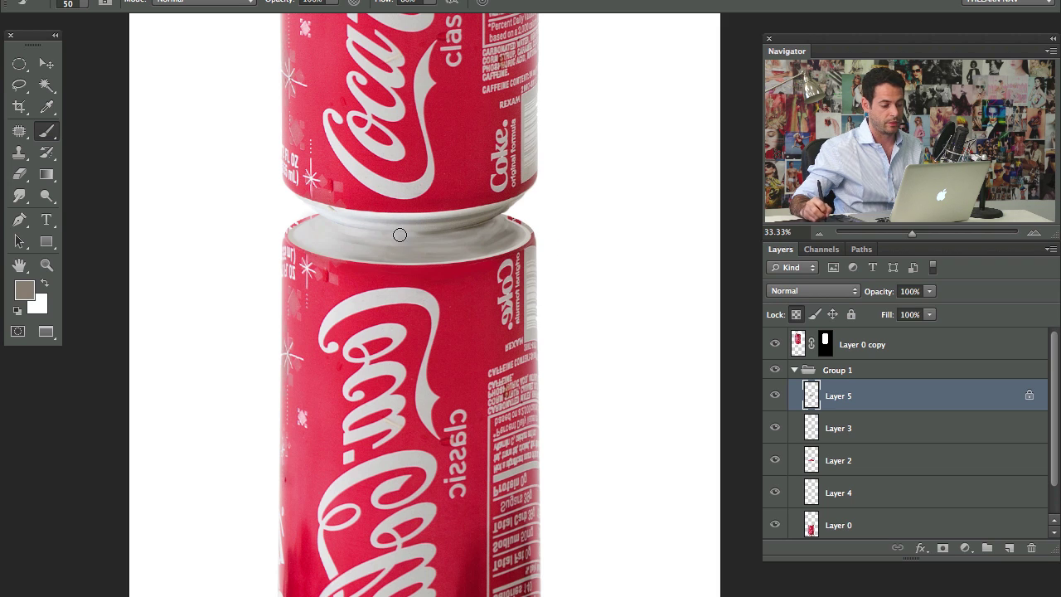
left_click(444, 230, "alt")
left_click(428, 227, "alt")
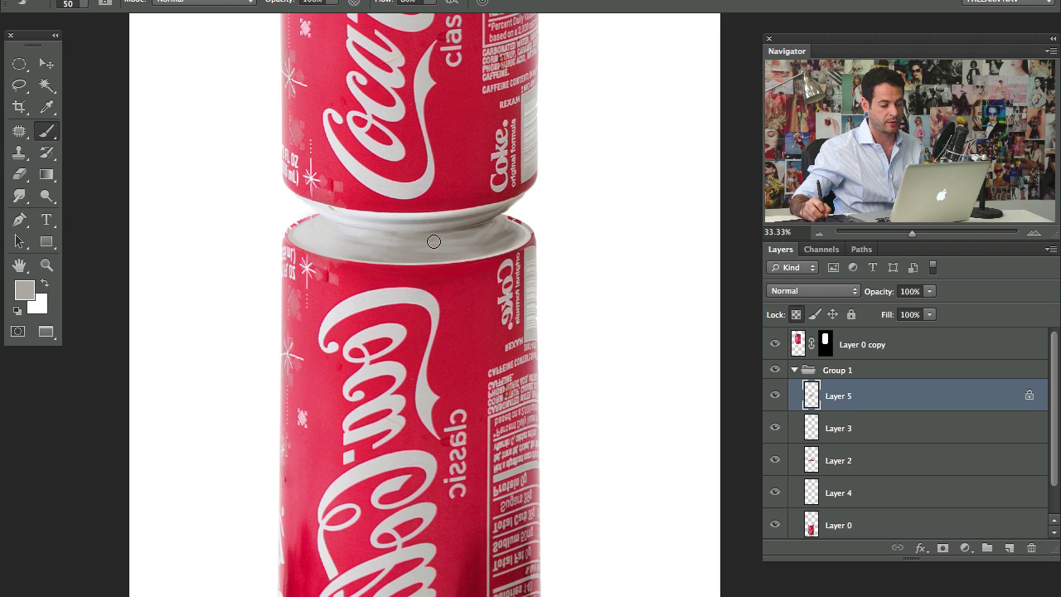
Step: Soften the right end of the reflected base on Layer 5 with strokes of sampled mid and light grays
left_click(500, 229, "alt")
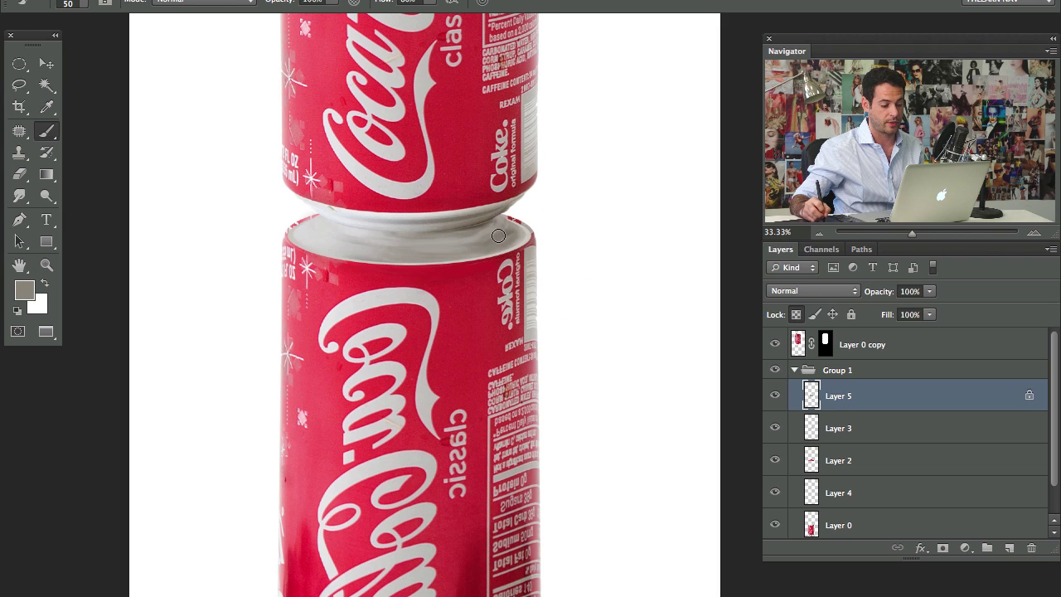
left_click(525, 223, "alt")
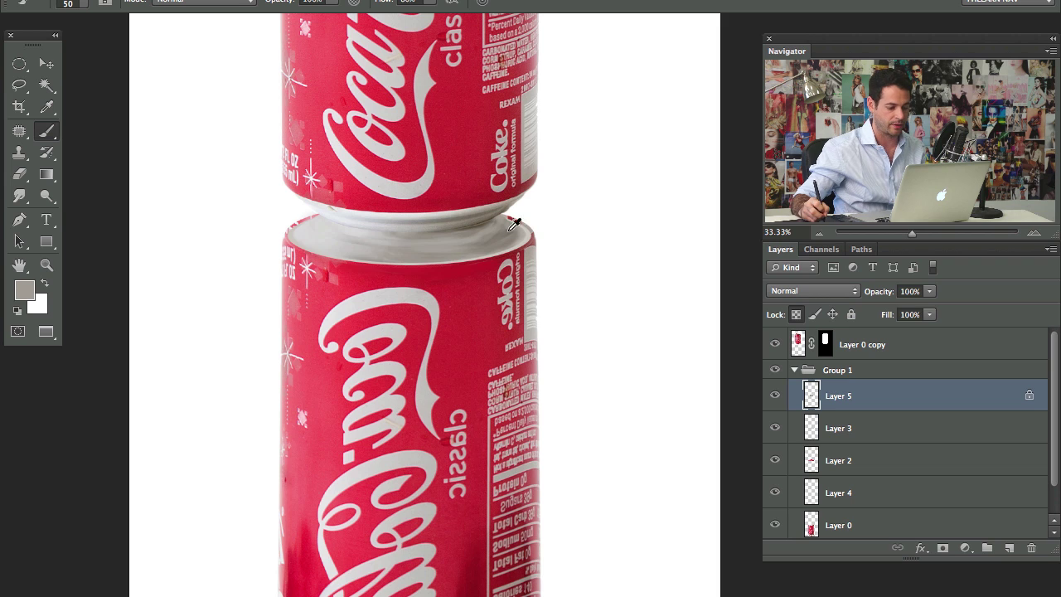
left_click(523, 234, "alt")
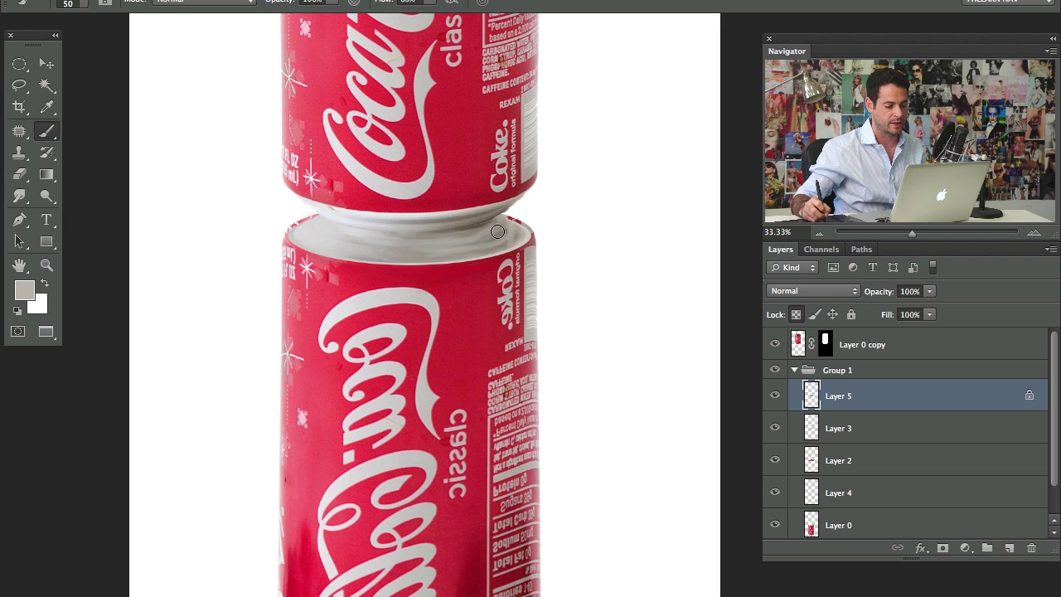
mouse_move(500, 230)
left_mouse_down()
mouse_move(390, 250)
mouse_move(516, 235)
mouse_move(351, 241)
mouse_move(498, 248)
left_mouse_up()
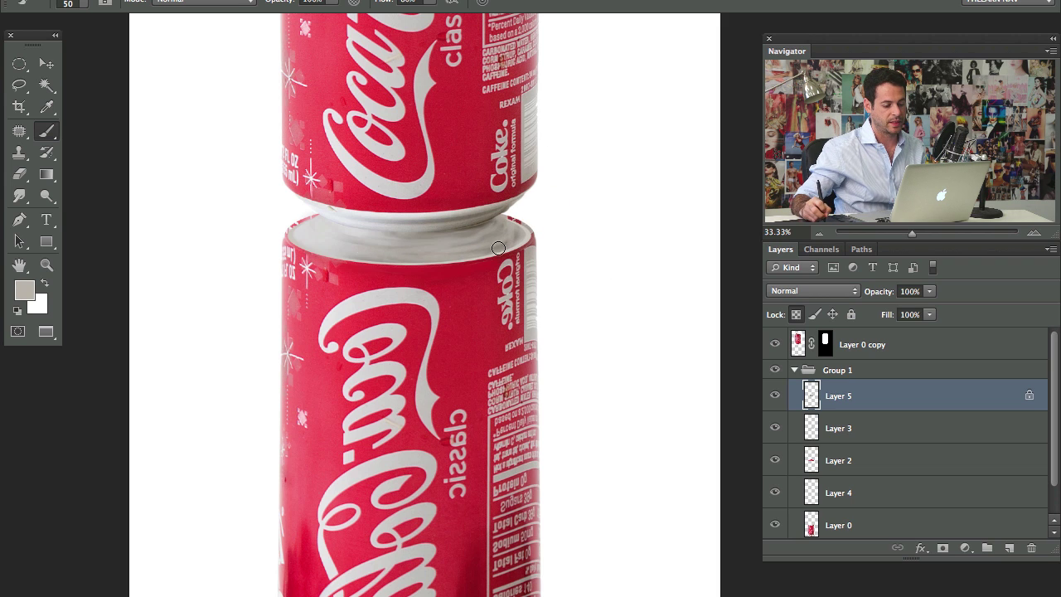
left_click(525, 234, "alt")
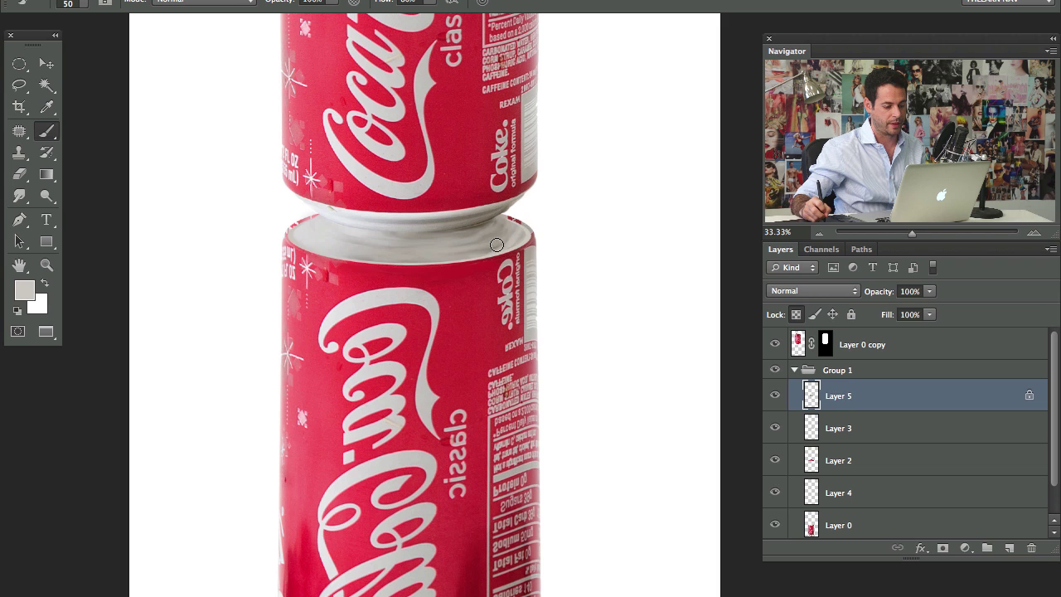
Step: Blend sampled light gray inward from the right edge of the reflected base using a 98 px brush
key("]")
key("]")
key("]")
key("]")
key("]")
left_click(491, 246, "alt")
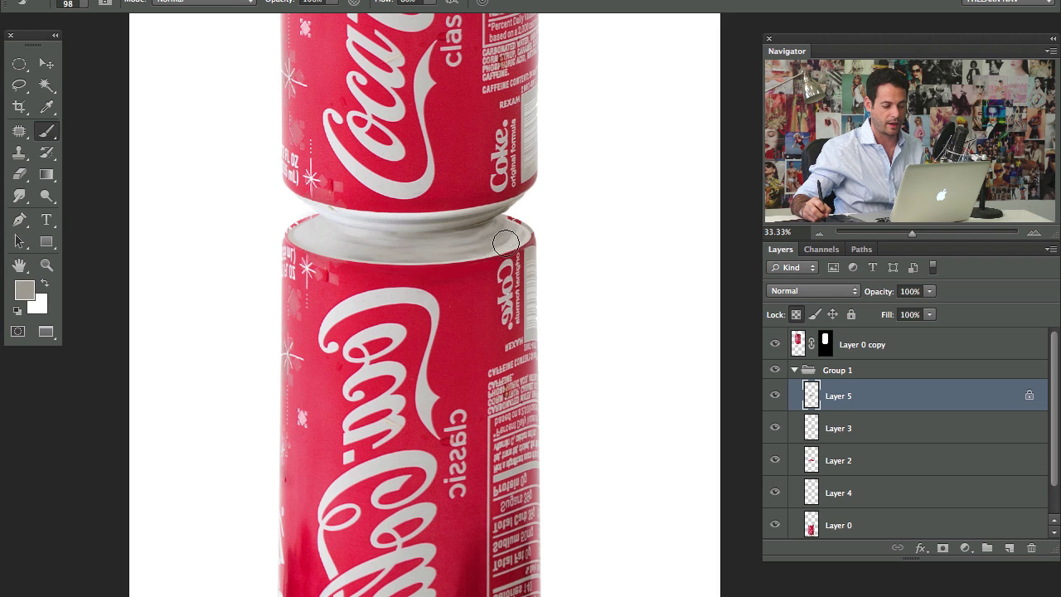
left_click(525, 234, "alt")
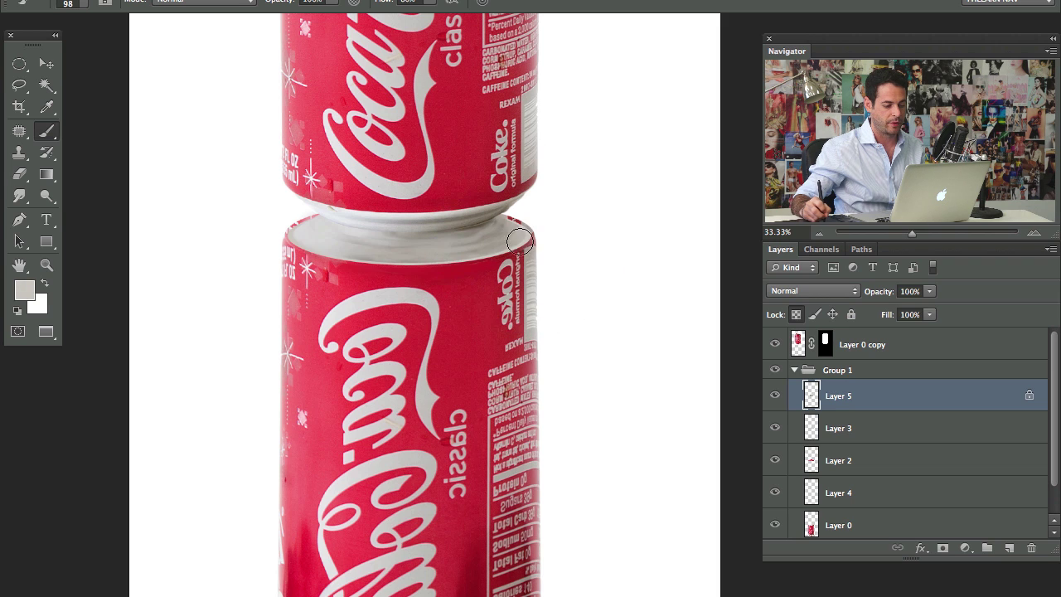
mouse_move(520, 237)
left_mouse_down()
mouse_move(457, 225)
mouse_move(402, 245)
left_mouse_up()
Step: Paint thin taupe ring lines curving through the right and center of the reflected base with a 38 px brush
left_click(449, 226, "alt")
left_click(483, 218, "alt")
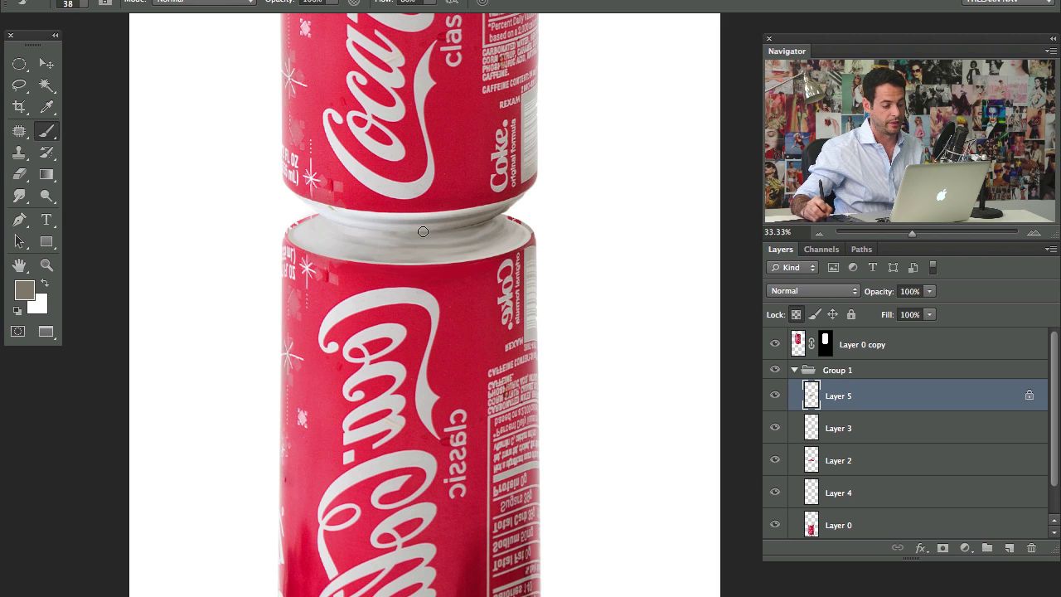
left_click_drag(487, 235, 402, 246)
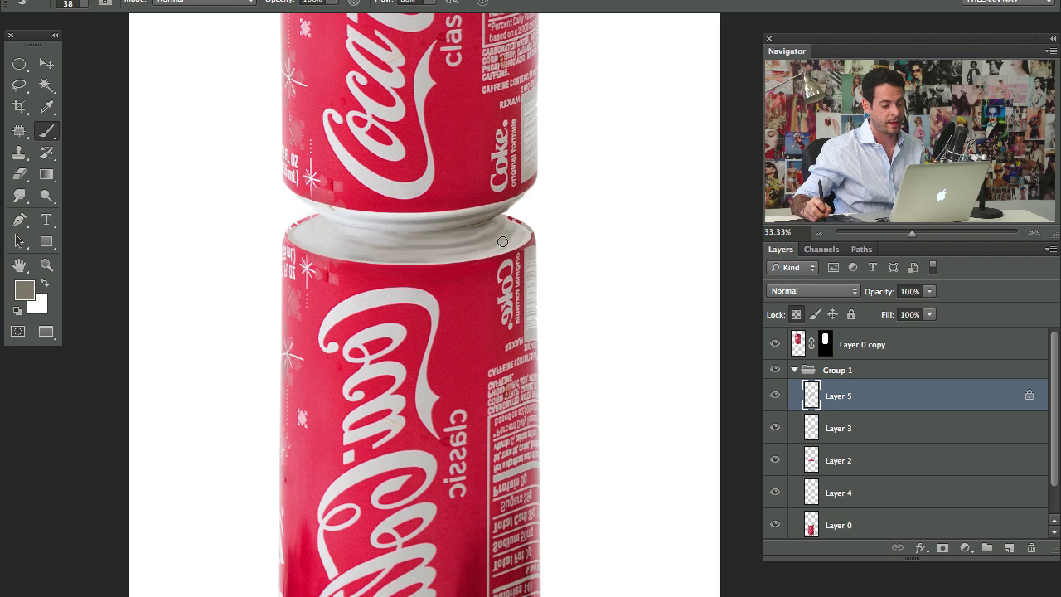
left_click(509, 231)
left_click_drag(412, 257, 388, 257)
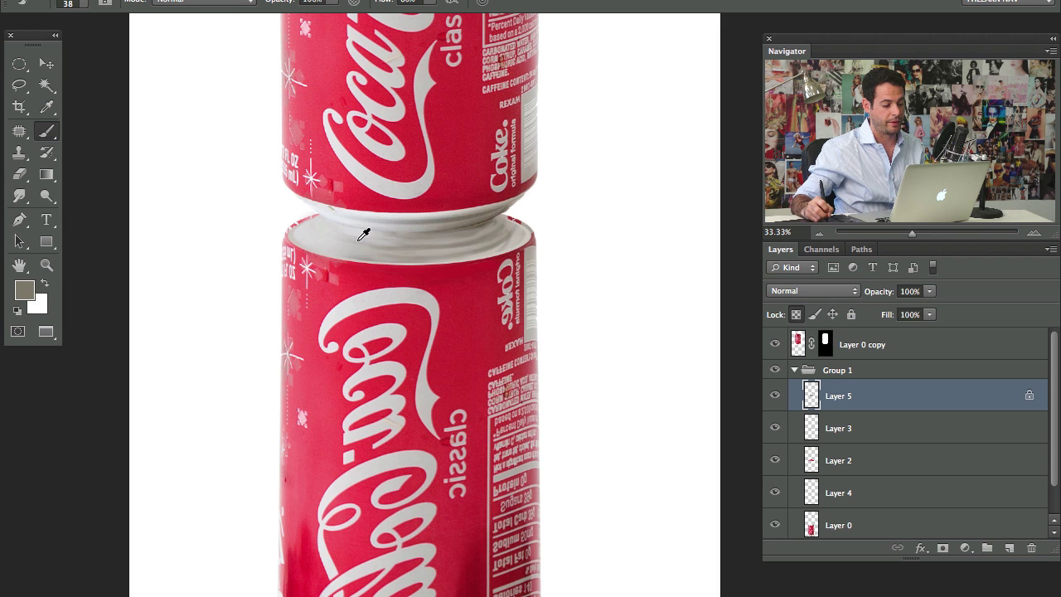
Step: Paint thin ring lines through the center-left of the reflected base on Layer 5 with sampled taupe and light grays
left_click(363, 234, "alt")
left_click(417, 254, "alt")
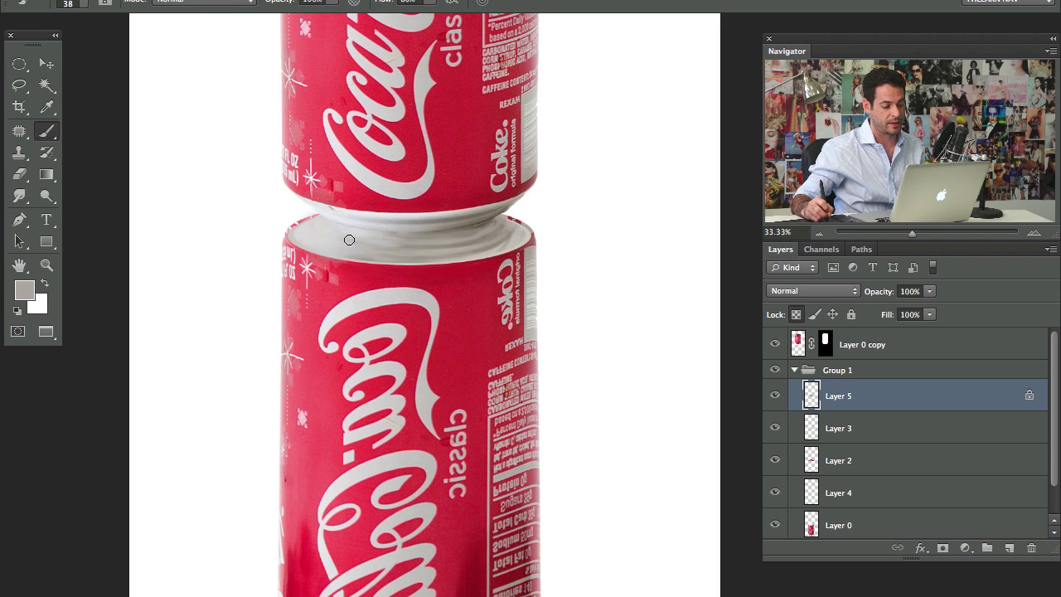
left_click(398, 230, "alt")
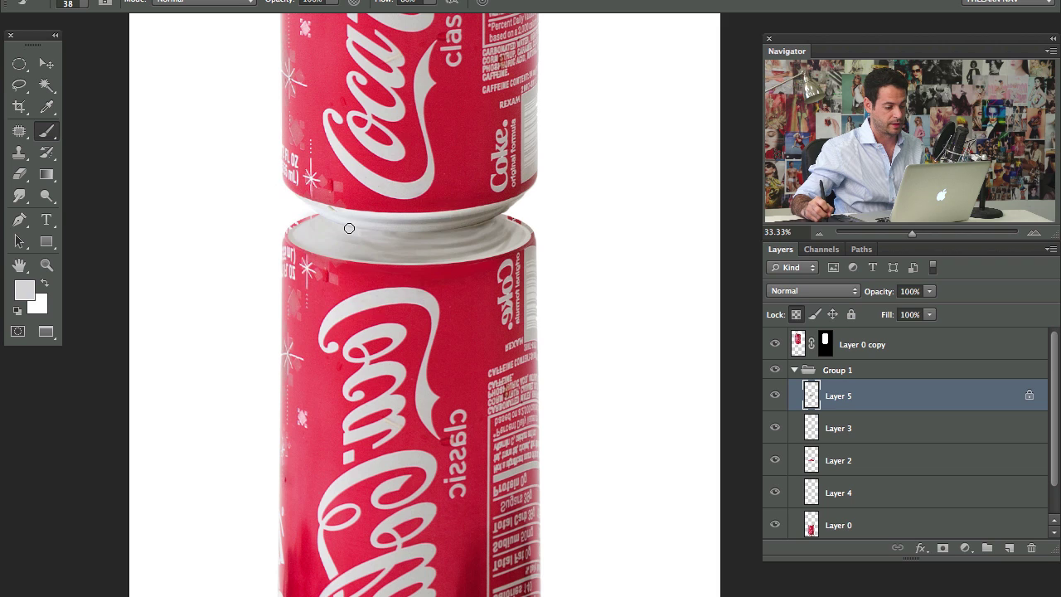
left_click(373, 236, "alt")
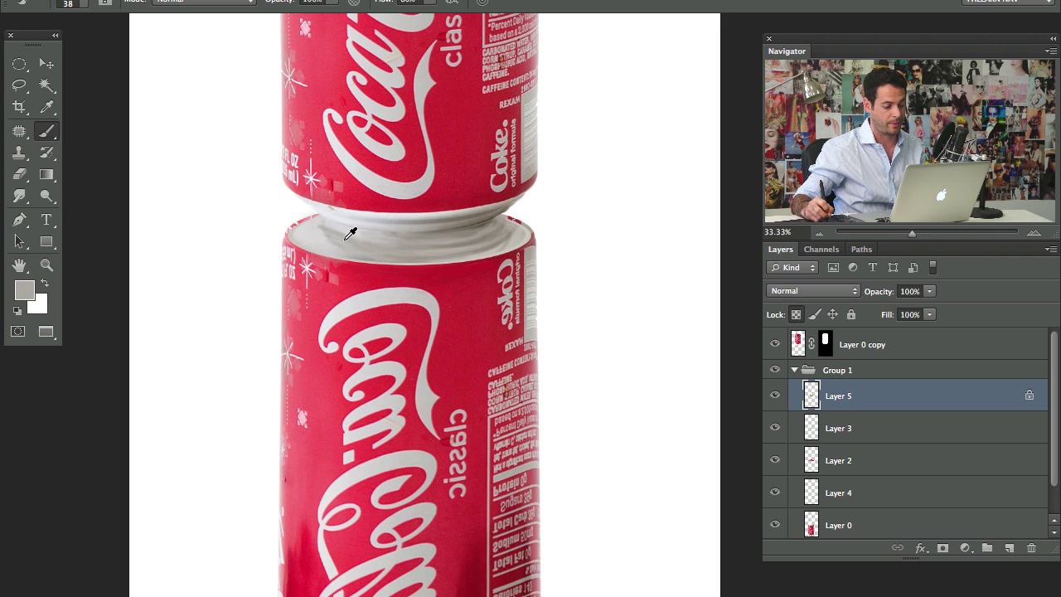
left_click(346, 238, "alt")
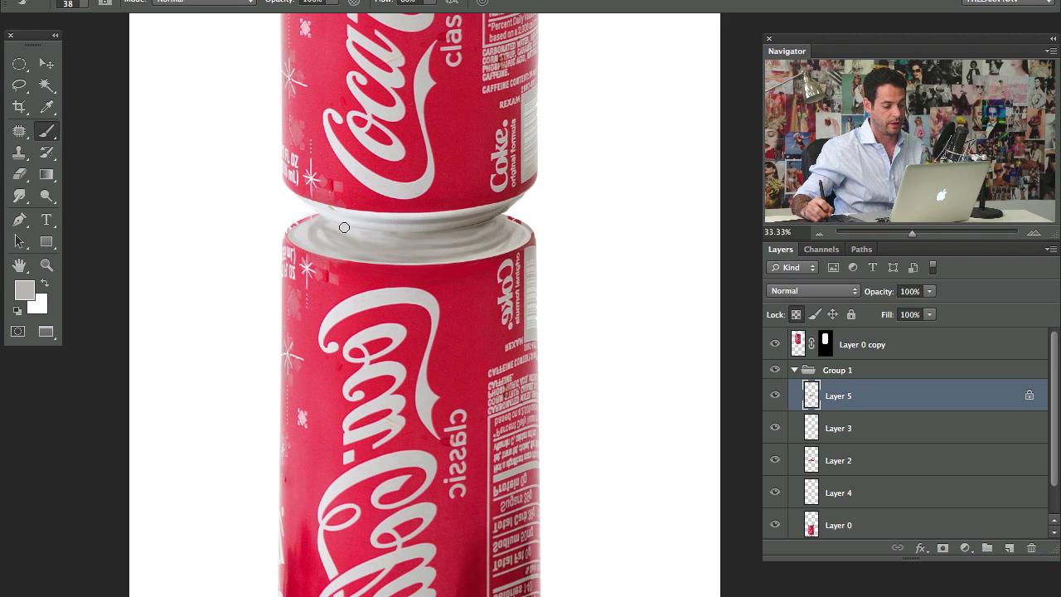
Step: Continue the gray ring lines around the left end of the reflected base, alternating sampled light and mid grays with the 38 px brush
left_click(344, 227, "alt")
left_click(337, 236, "alt")
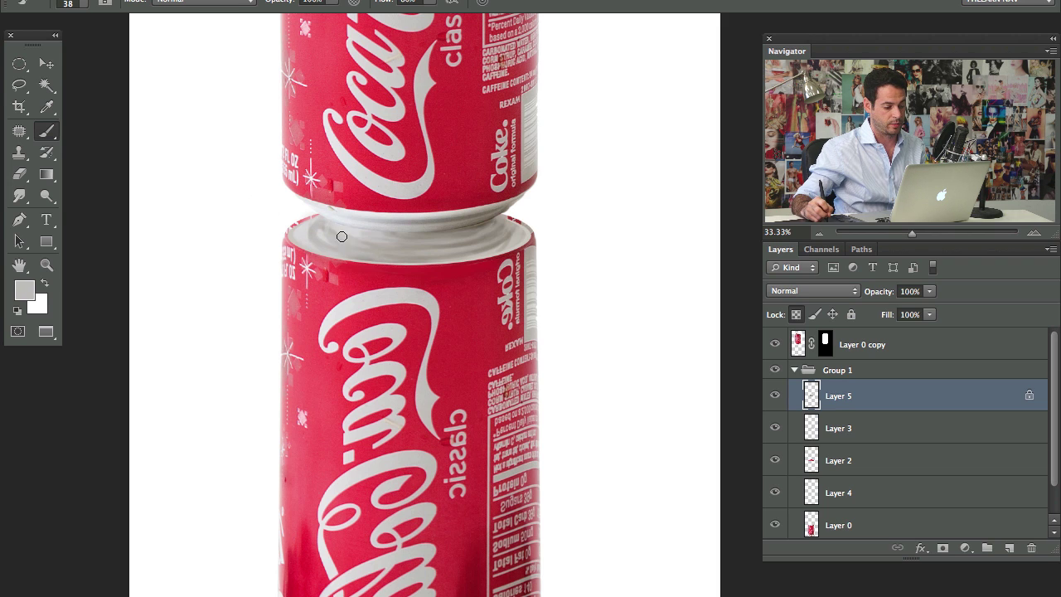
left_click(332, 230, "alt")
left_click(320, 234, "alt")
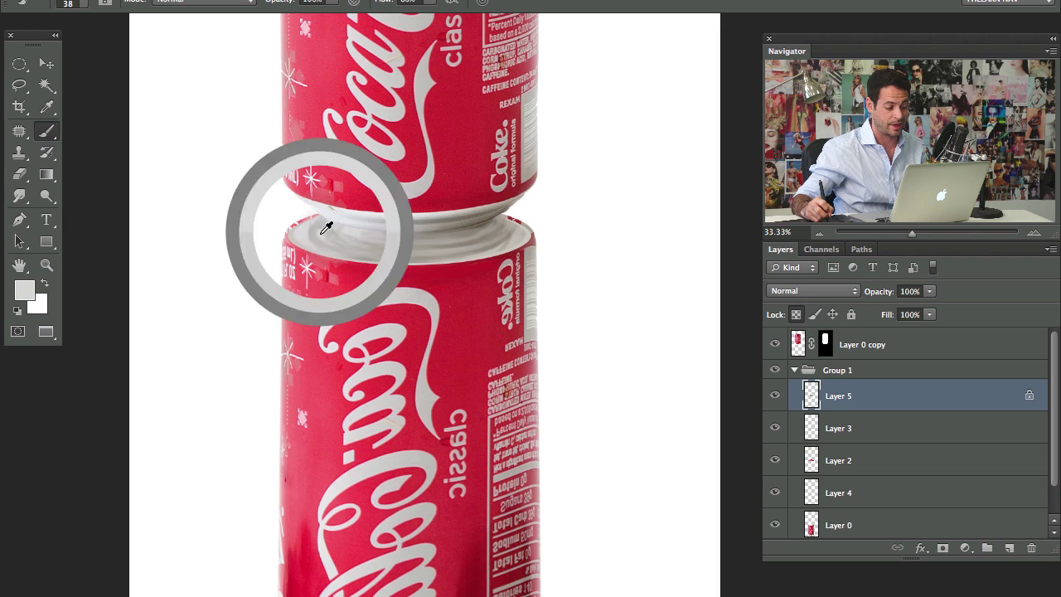
left_click(322, 222, "alt")
left_click(308, 226, "alt")
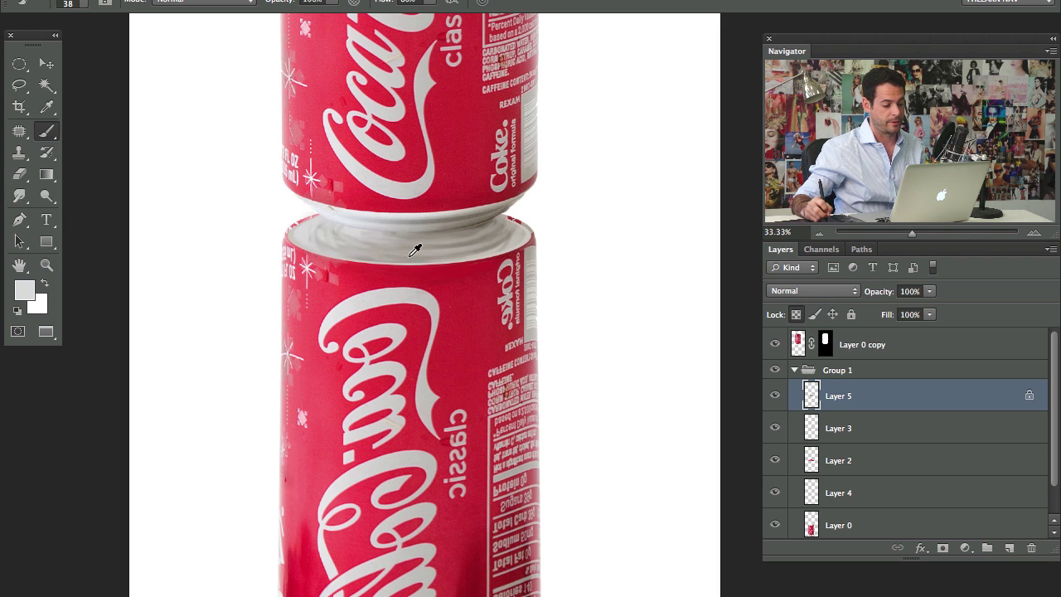
Step: Paint sampled light gray along the front edge of the reflected base, and add sampled taupe near its right end
left_click(311, 242, "alt")
left_click_drag(344, 258, 445, 266)
left_click_drag(382, 257, 507, 246)
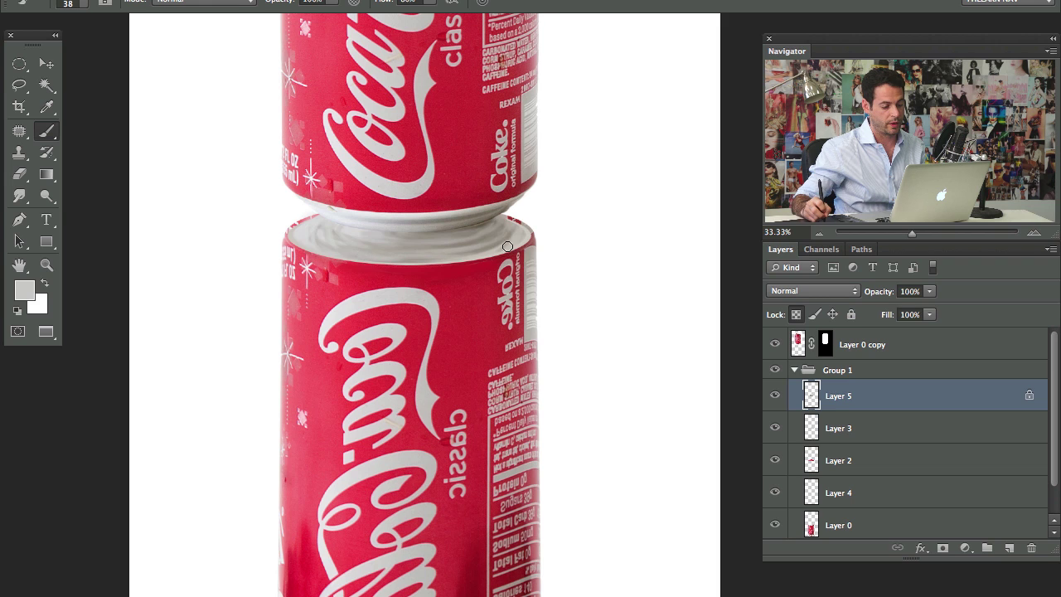
left_click(510, 230, "alt")
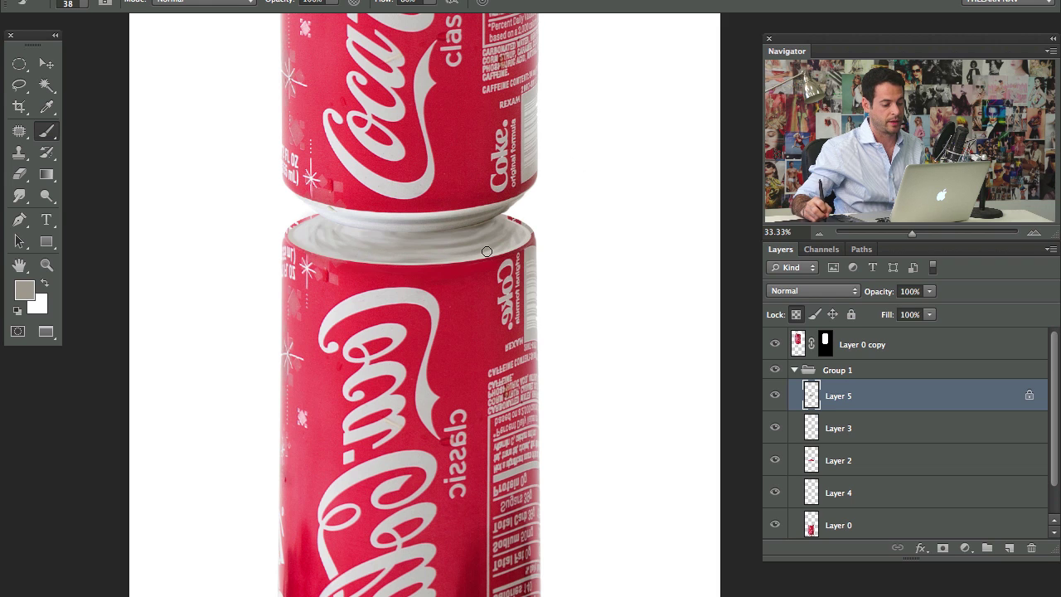
Step: Soften the left end and front of the reflected base with sampled light grays using a 68 px brush
left_click_drag(324, 224, 336, 223)
left_click(319, 224, "alt")
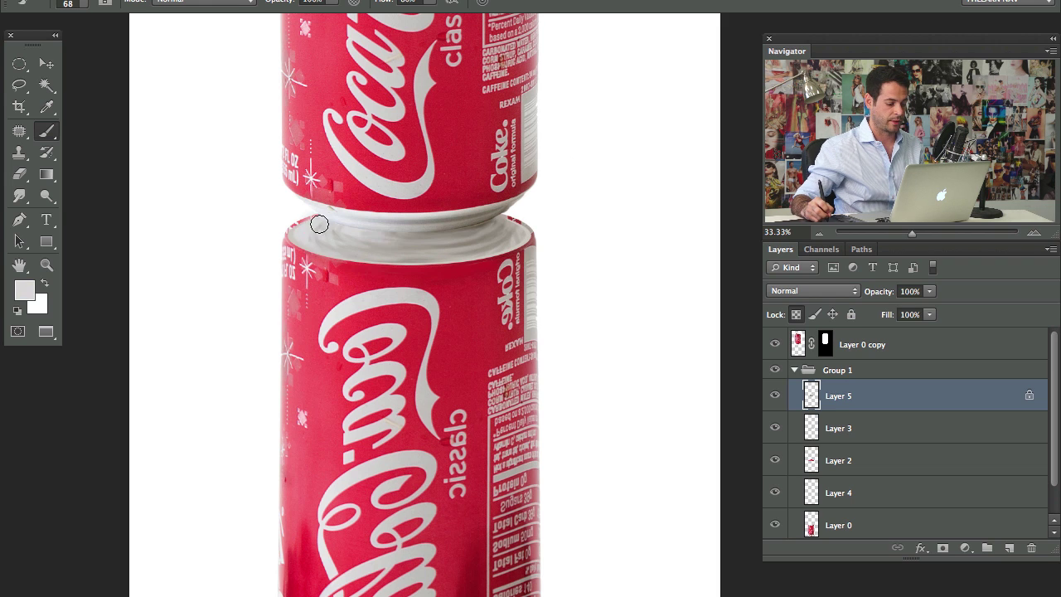
left_click(316, 245, "alt")
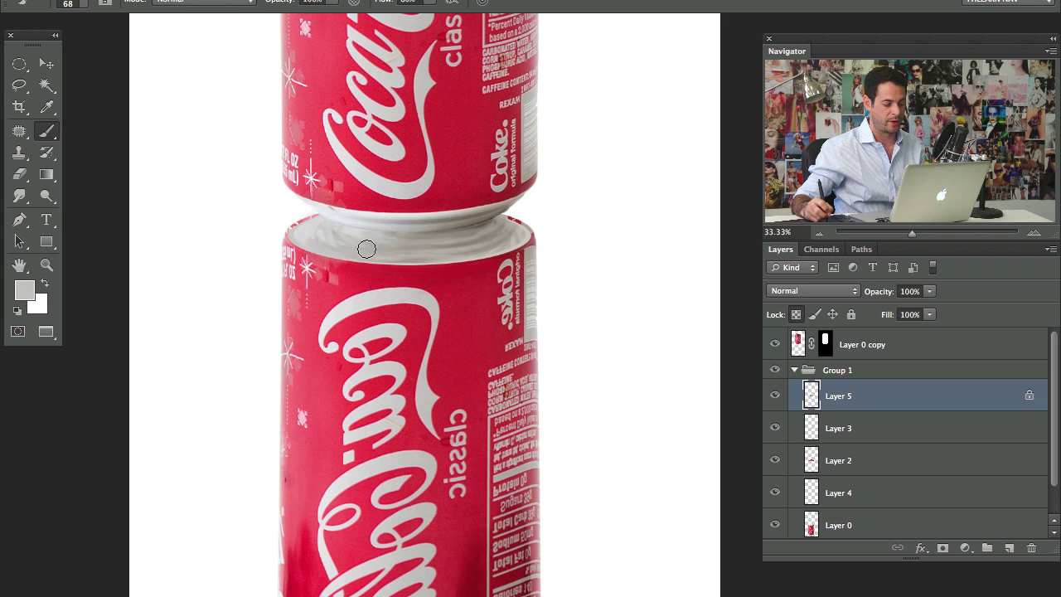
left_click(317, 233, "alt")
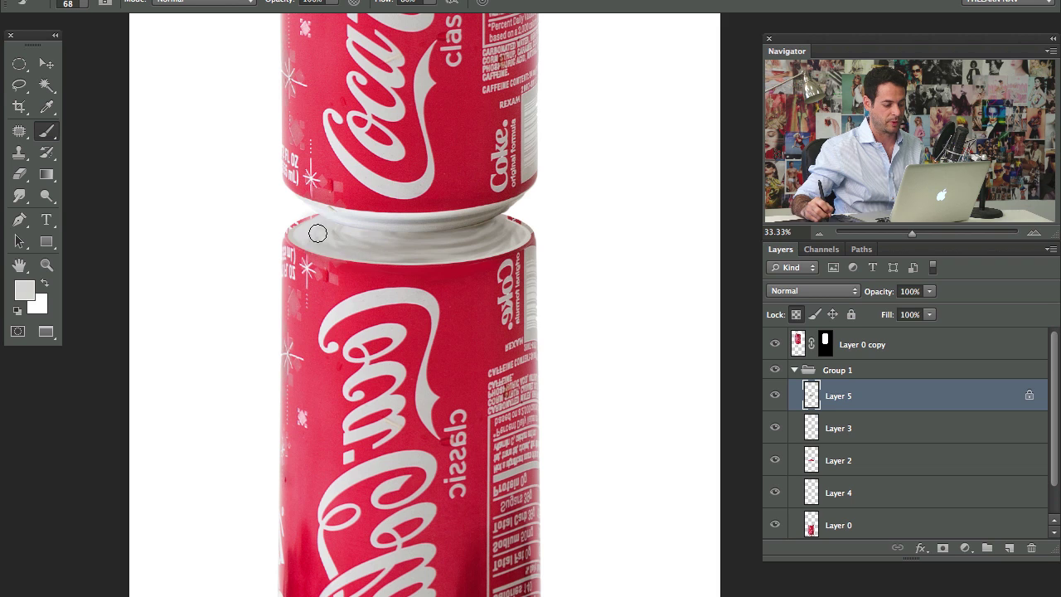
left_click(353, 260, "alt")
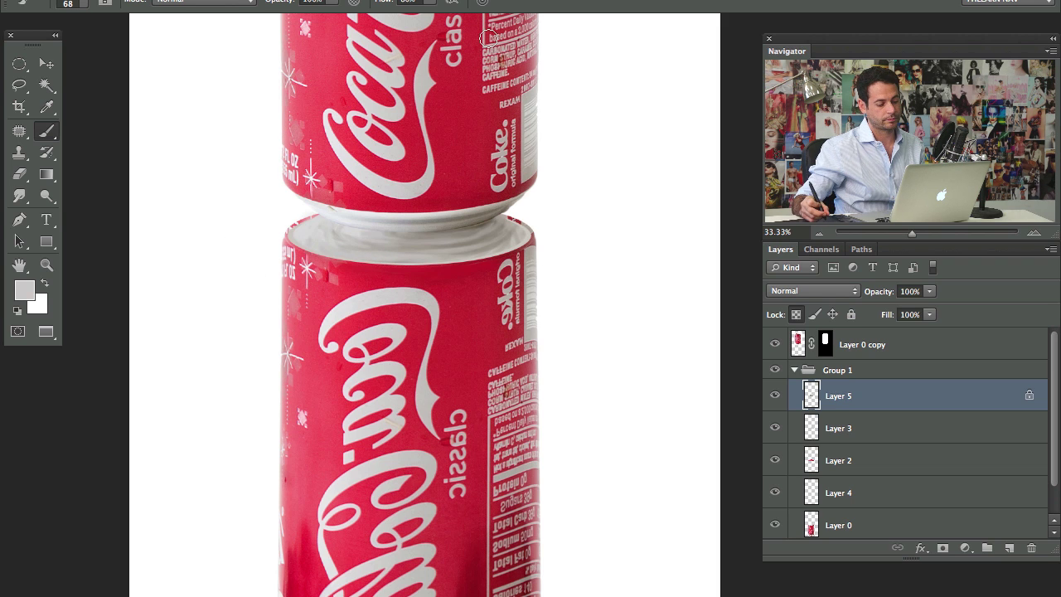
Step: Compare the image with and without the painted Layer 5 and the upright can on Layer 0 copy
left_click(775, 396)
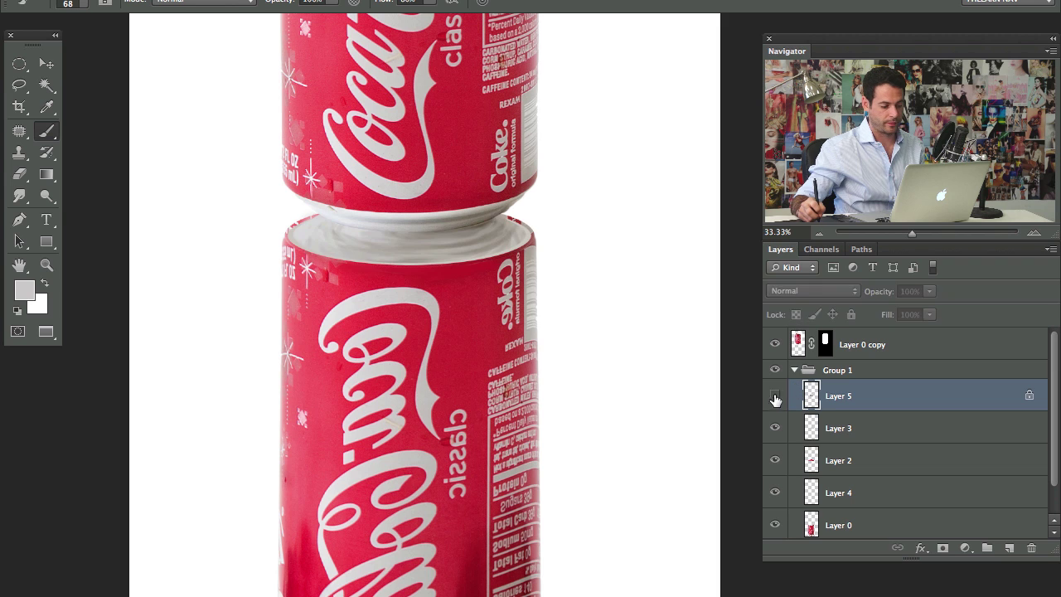
left_click(774, 396)
left_click(773, 396)
left_click(772, 396)
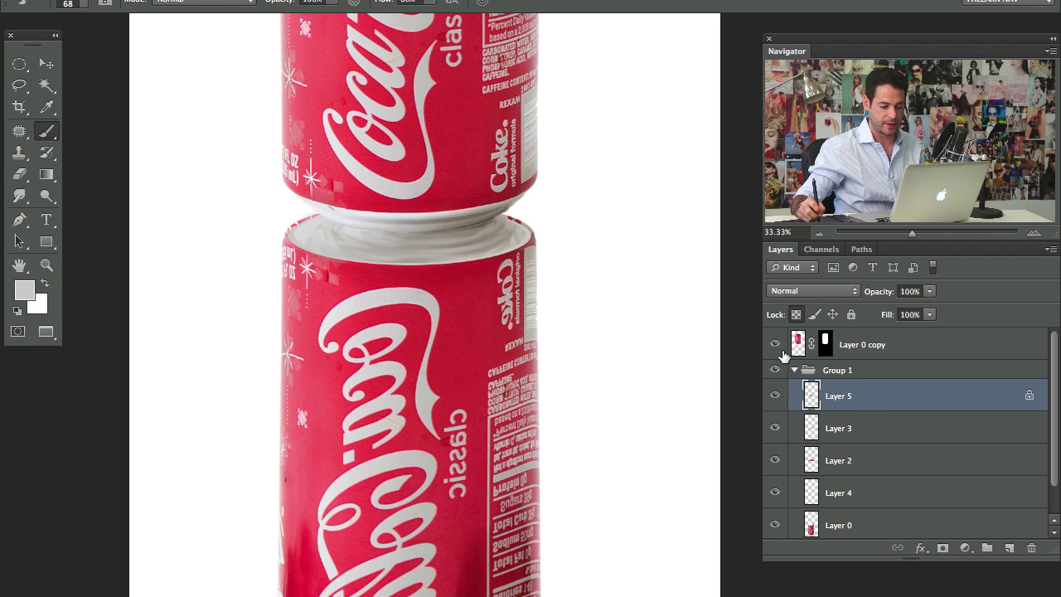
left_click(775, 343)
left_click(775, 343)
Step: Copy an elliptical piece of the upright can's bottom rim from a duplicate of Layer 0 copy to a new layer, then delete the duplicate
left_click(883, 348)
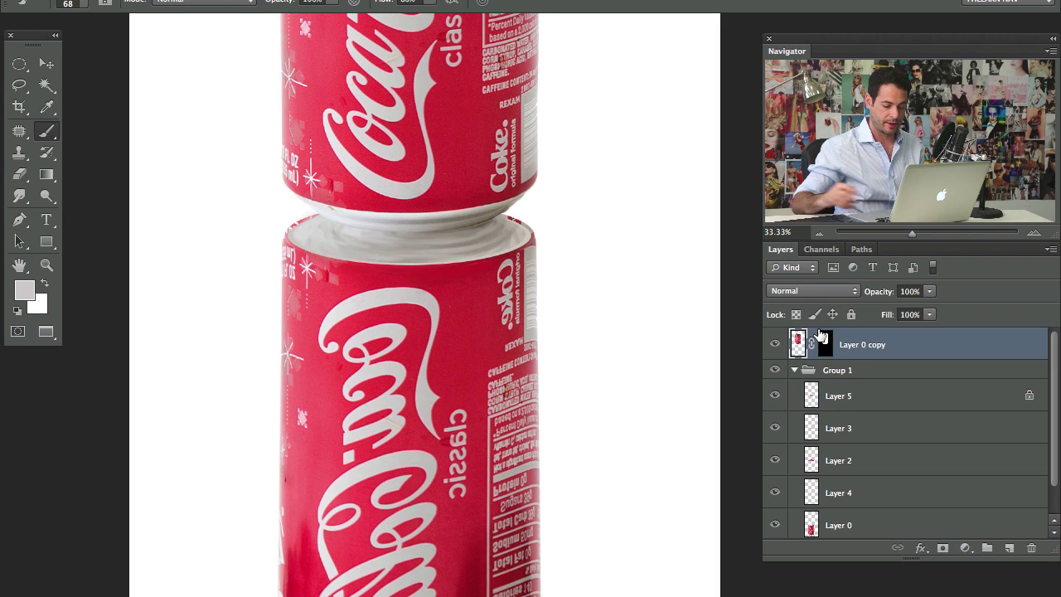
key("super+j")
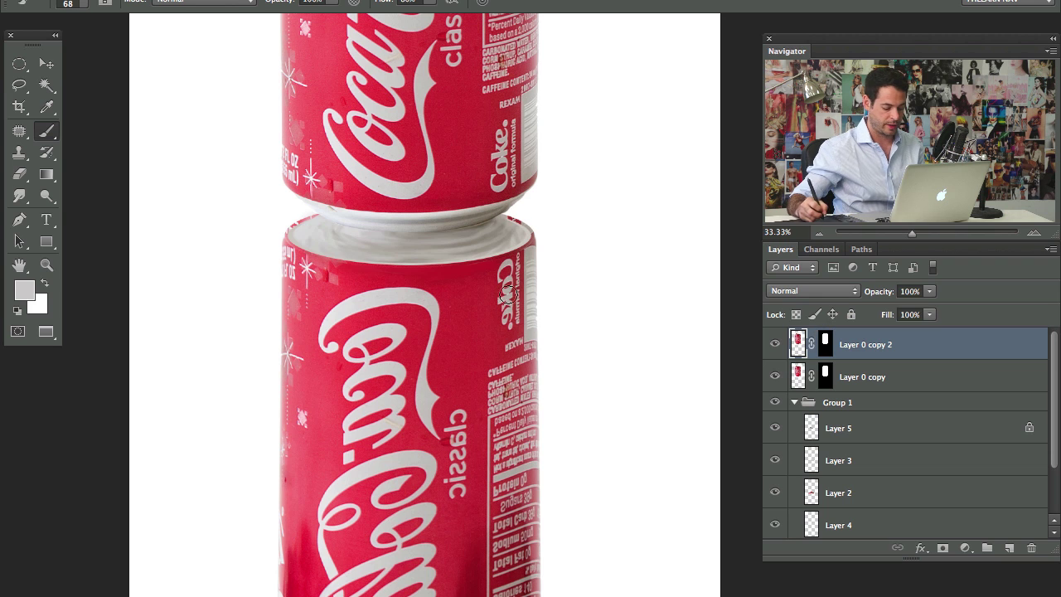
key("m")
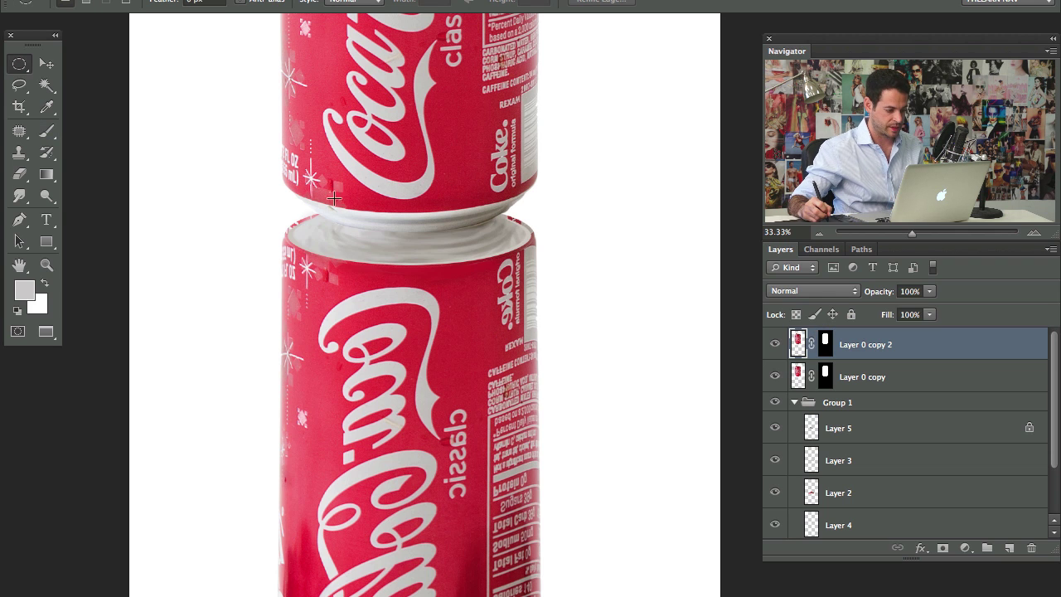
mouse_move(327, 179)
left_mouse_down()
mouse_move(433, 228)
mouse_move(508, 232)
left_mouse_up()
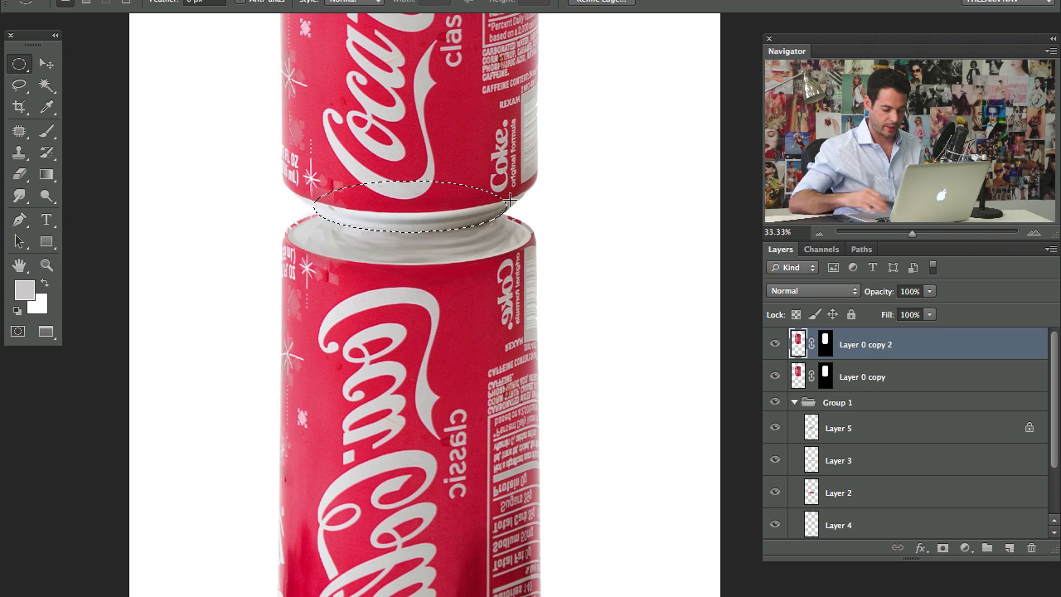
key("super+j")
left_click(911, 376)
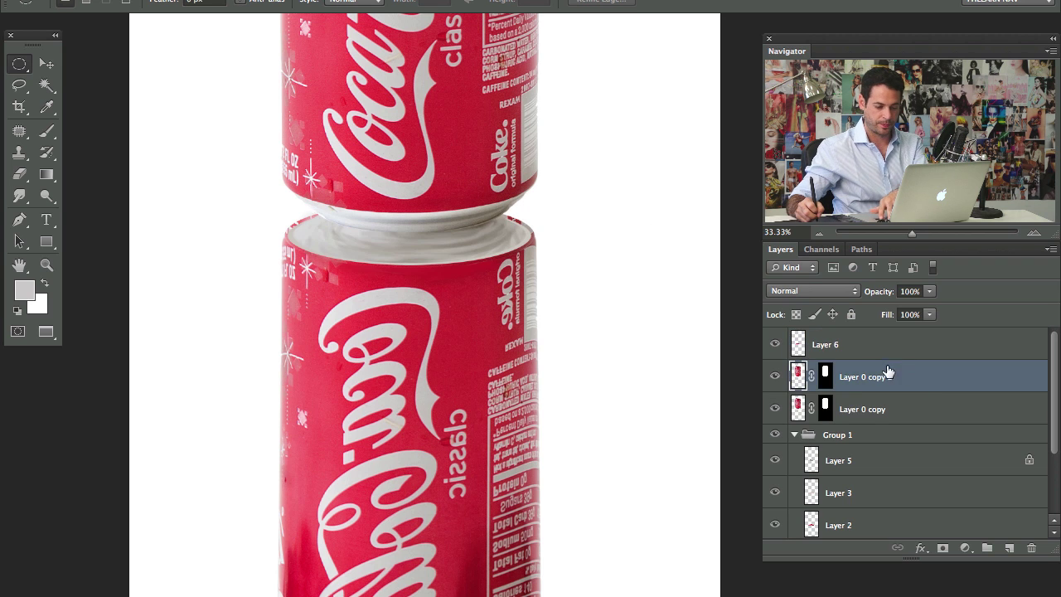
key("Delete")
left_click(860, 348)
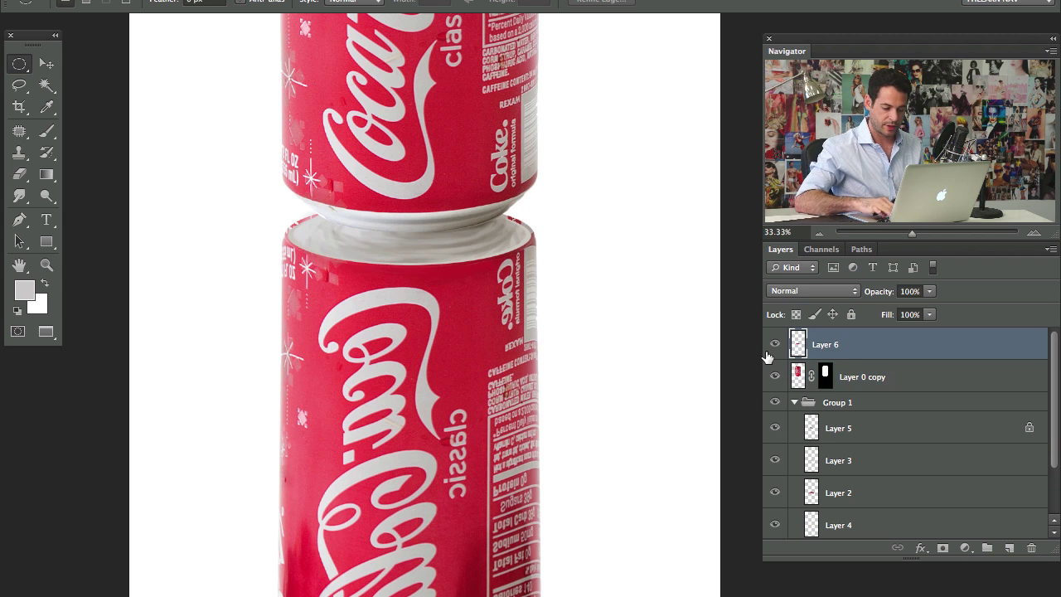
Step: Place Layer 6 beneath Layer 0 copy, shift the rim piece slightly down and scale it narrower, and set its opacity to 50%
key("super+bracketleft")
key("v")
mouse_move(486, 214)
left_mouse_down()
mouse_move(471, 222)
mouse_move(499, 217)
left_mouse_up()
key("super+t")
key("Return")
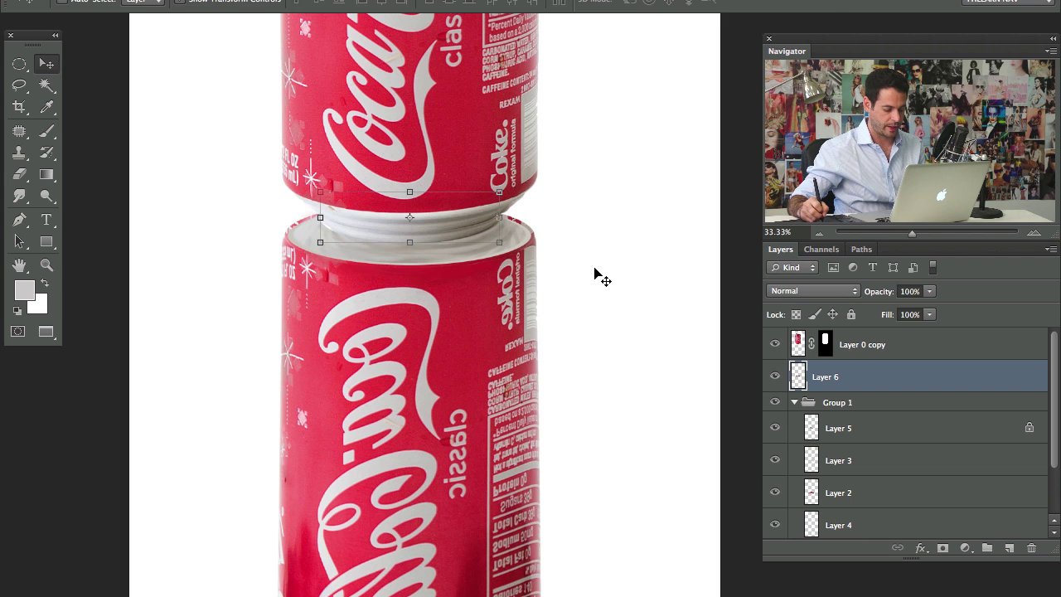
key("5")
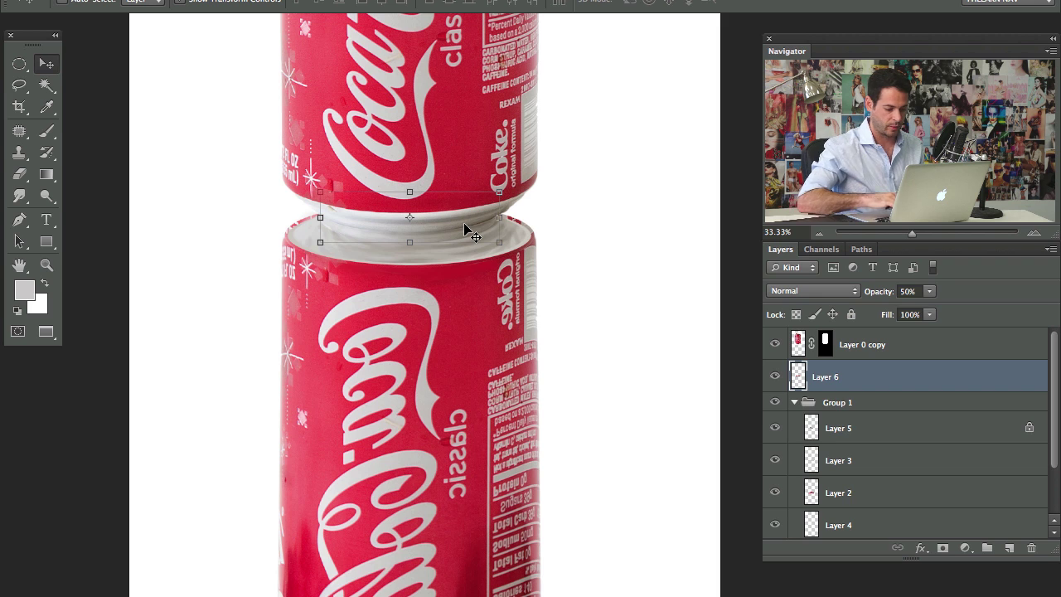
Step: Duplicate Layer 6, then move the copy lower and enlarge it to span most of the reflected base
key("super+j")
left_click_drag(438, 226, 438, 241)
left_click_drag(500, 257, 514, 262)
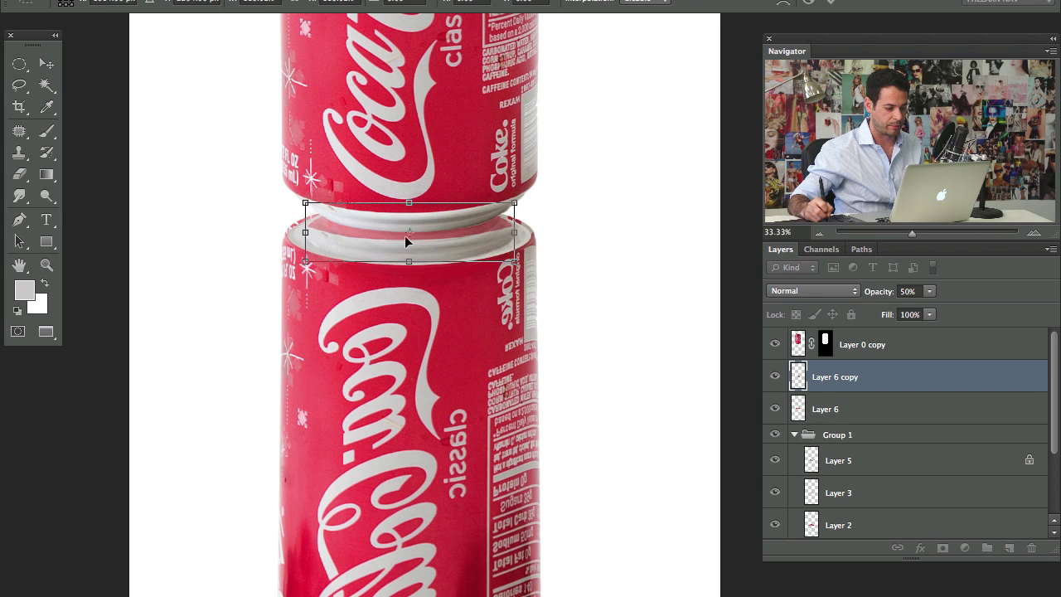
left_click_drag(306, 232, 321, 232)
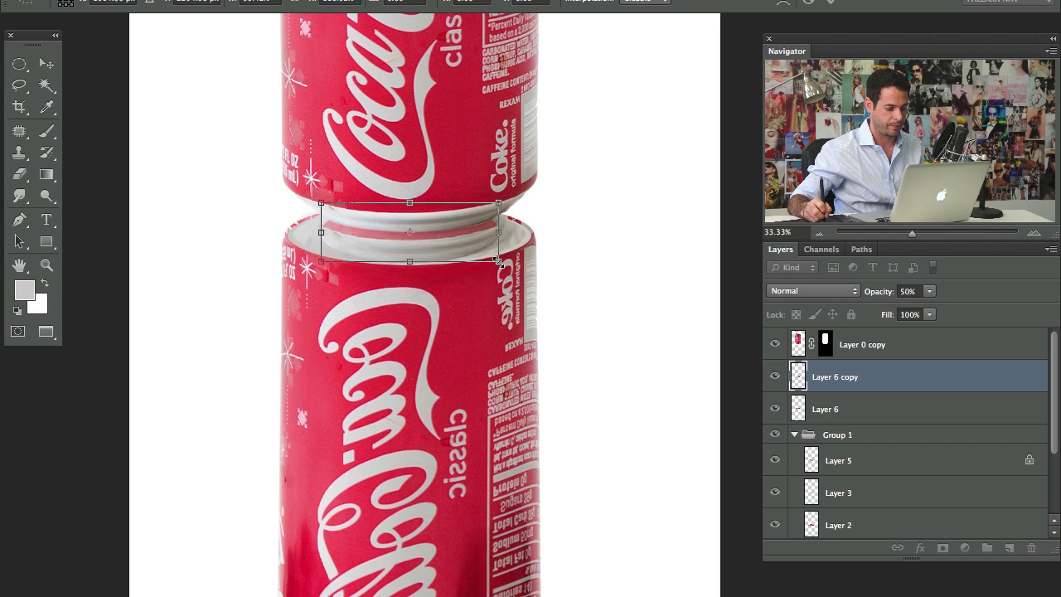
left_click_drag(498, 262, 516, 271)
left_click_drag(462, 247, 461, 238)
key("Return")
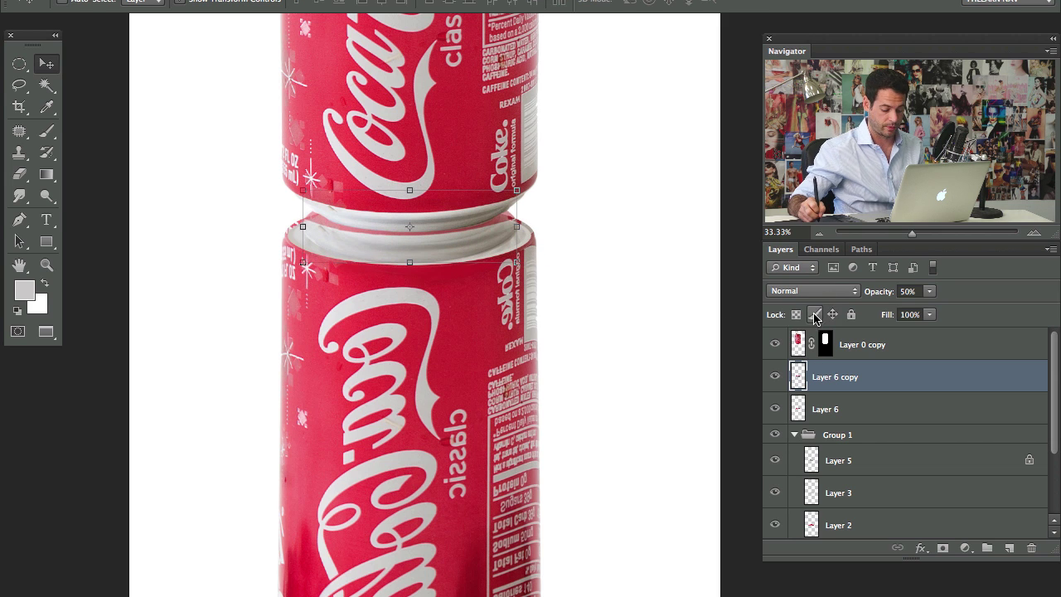
Step: Add a layer mask to Layer 6 copy and paint black over its red band and outer ends, using 68 px and 146 px brushes
left_click(937, 554)
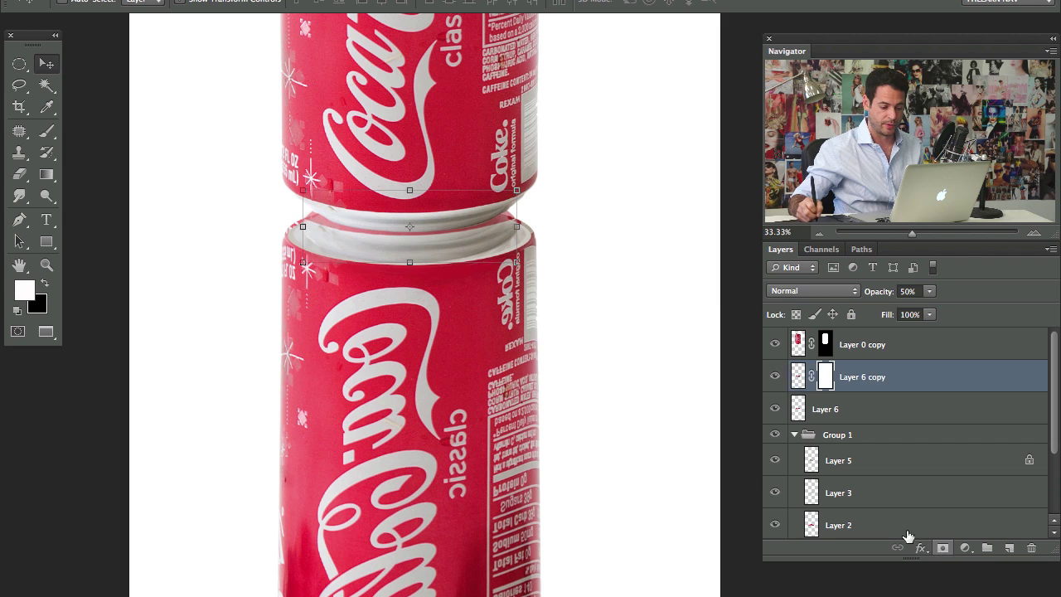
key("b")
key("x")
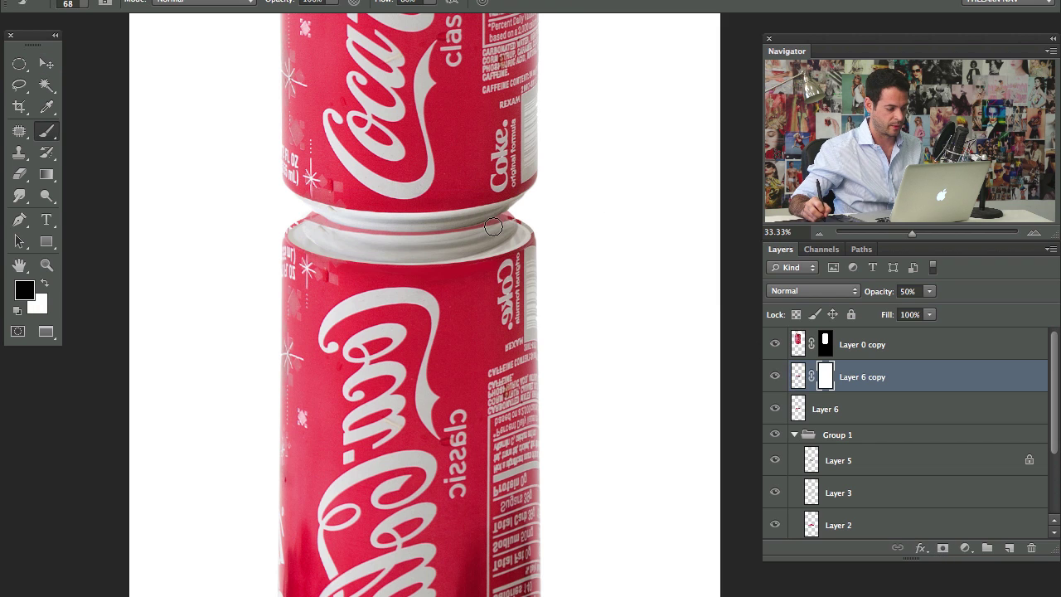
mouse_move(493, 218)
left_mouse_down()
mouse_move(449, 229)
mouse_move(487, 223)
mouse_move(343, 223)
left_mouse_up()
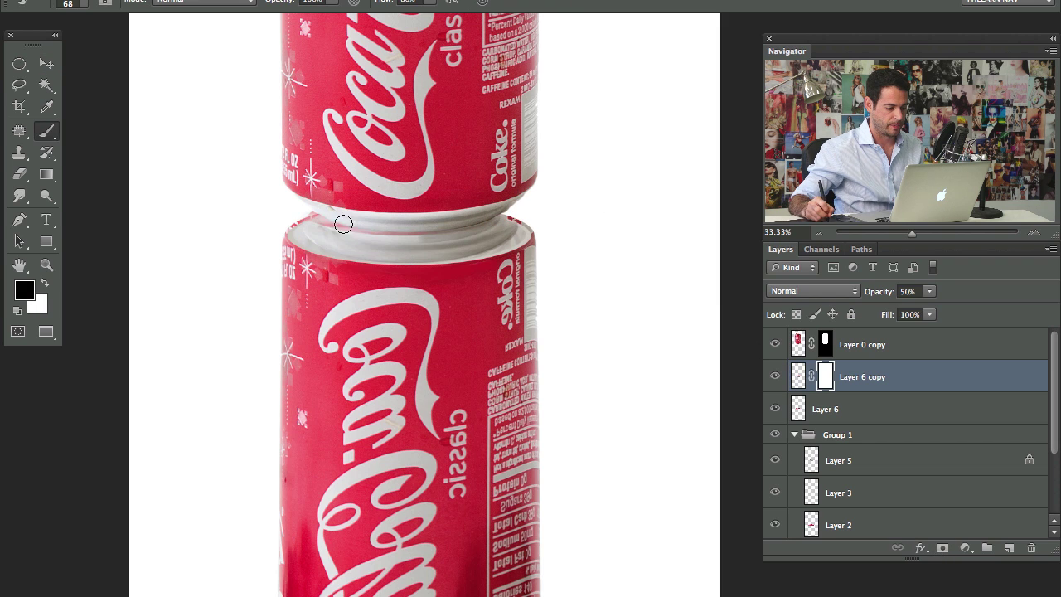
left_click_drag(416, 238, 437, 238)
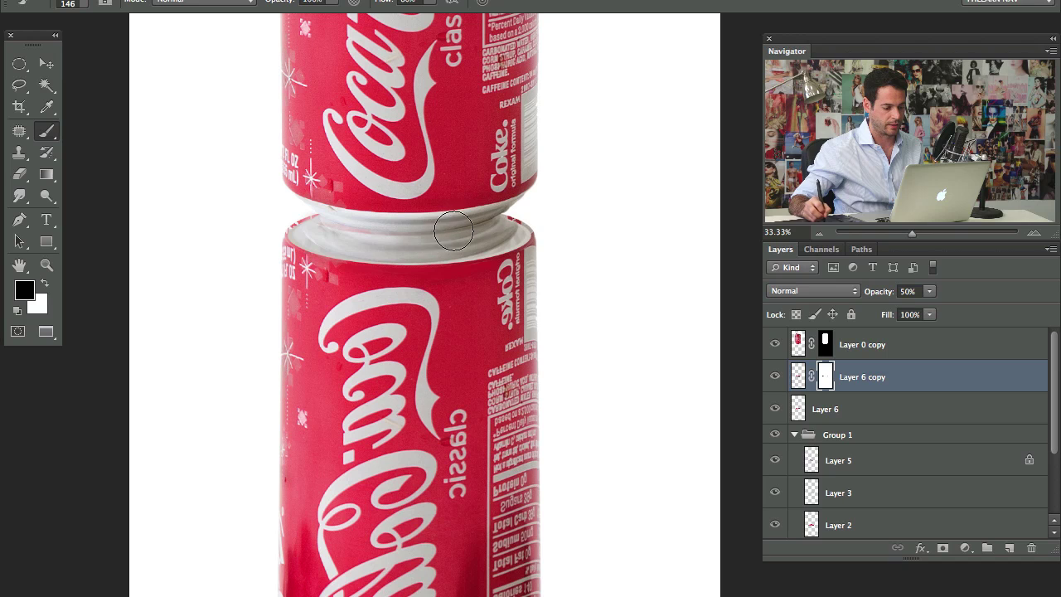
left_click_drag(515, 235, 502, 248)
mouse_move(325, 259)
left_mouse_down()
mouse_move(482, 260)
mouse_move(450, 269)
mouse_move(399, 266)
mouse_move(538, 228)
mouse_move(499, 246)
mouse_move(340, 251)
mouse_move(344, 202)
left_mouse_up()
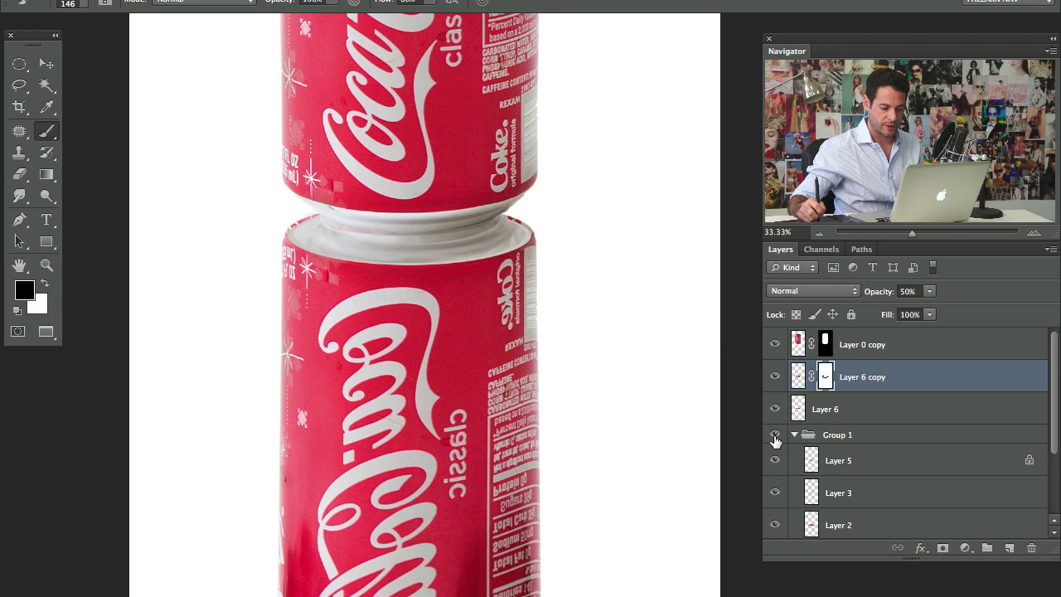
Step: Collapse Group 1 and move the whole reflected can slightly down
left_click(775, 435)
left_click(775, 436)
left_click(793, 435)
left_click(817, 440)
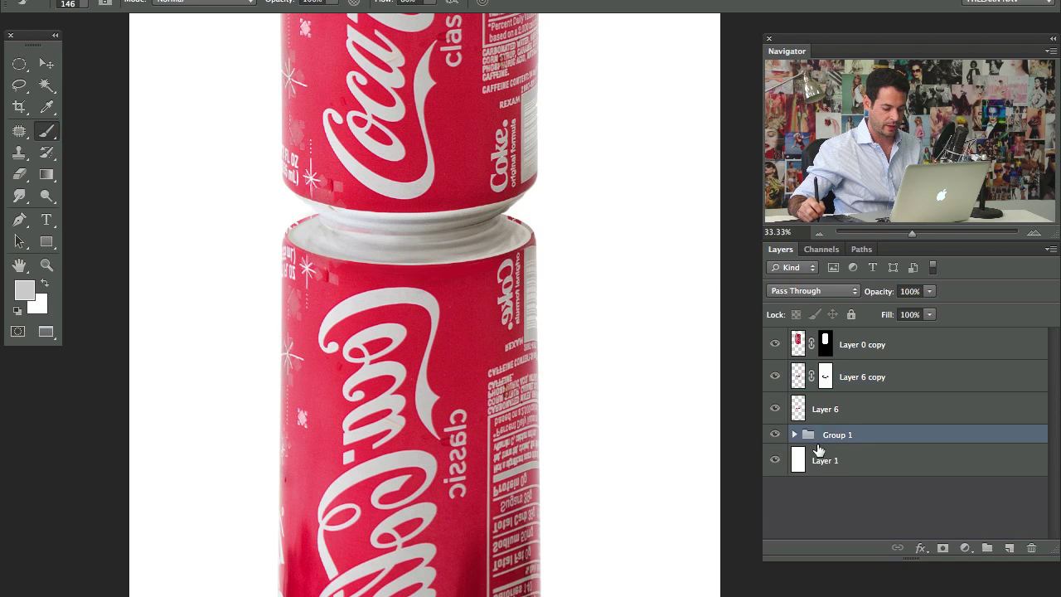
key("v")
left_click_drag(504, 367, 509, 360)
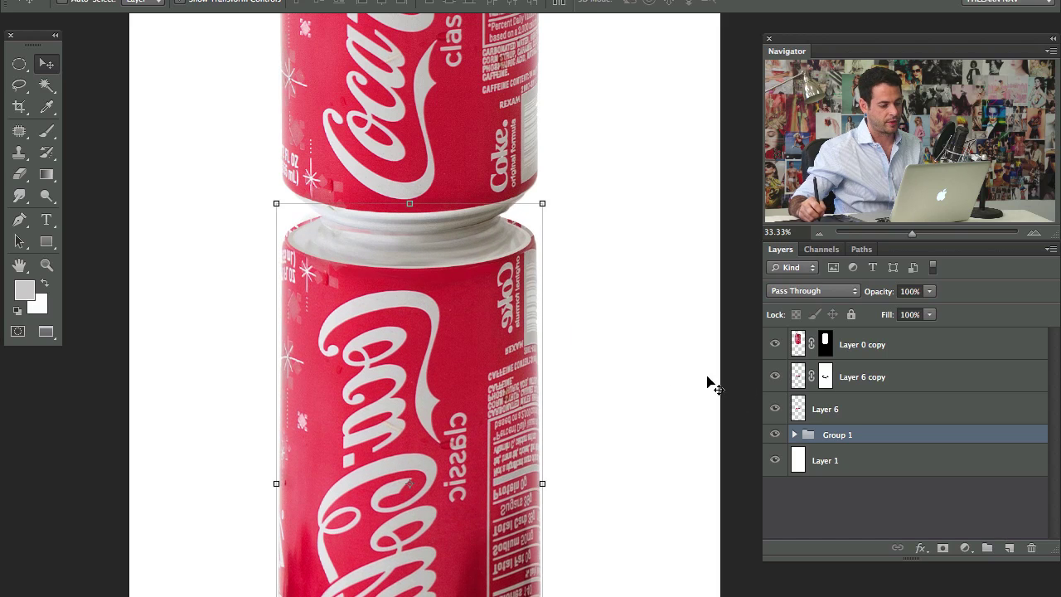
Step: Compare the reflected base with and without Layer 6 copy and Layer 6, and expand Group 1
left_click(776, 378)
left_click(776, 378)
left_click(776, 408)
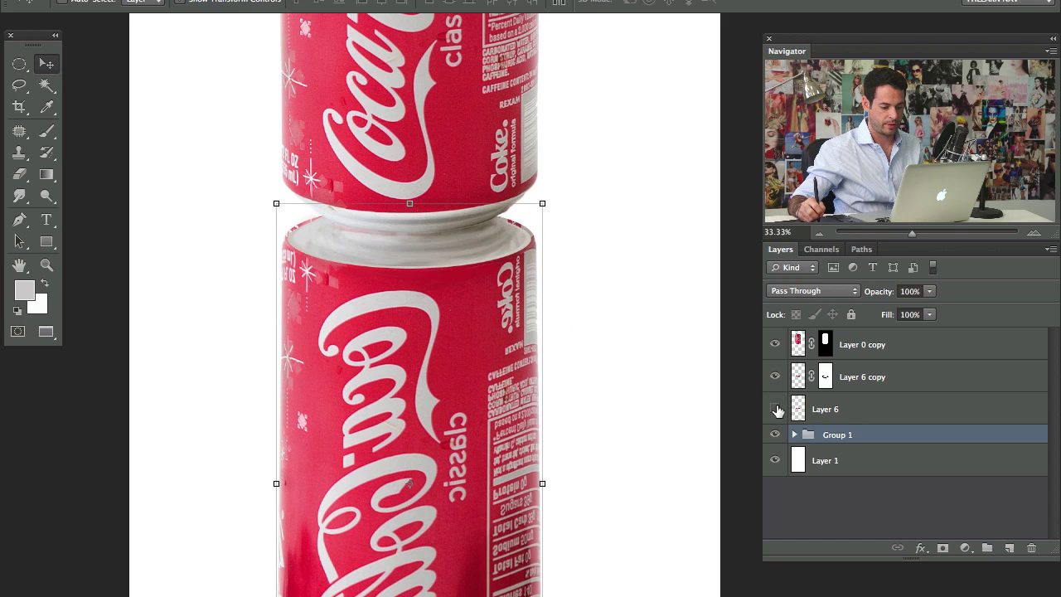
left_click(775, 408)
left_click(776, 381)
left_click(794, 434)
left_click(777, 381)
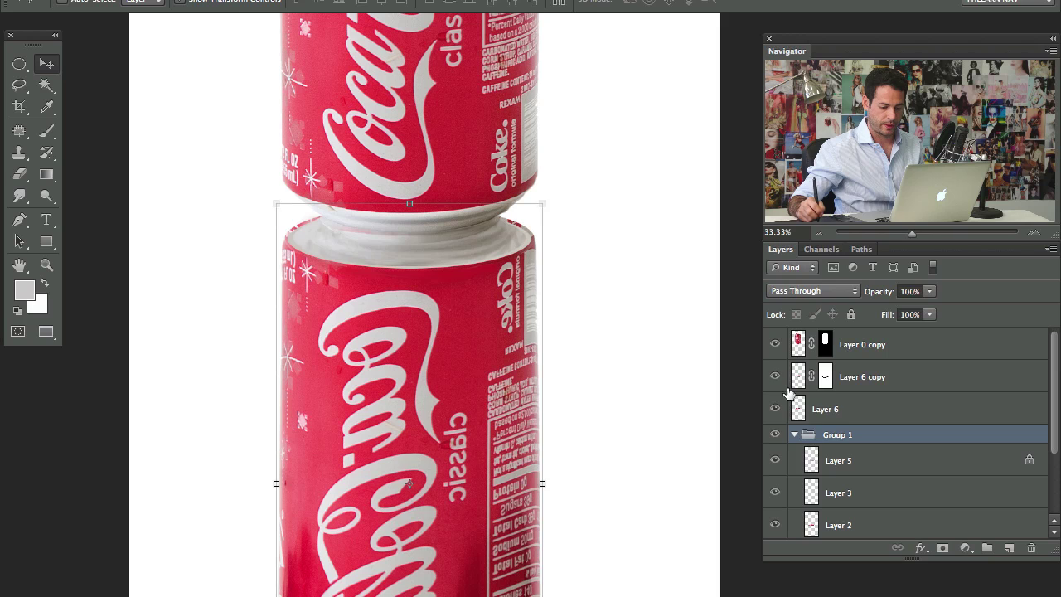
Step: Move Layer 6 copy and Layer 6 into Group 1, directly above Layer 5
left_click(861, 384)
left_click(858, 411, "shift")
left_click_drag(858, 411, 853, 436)
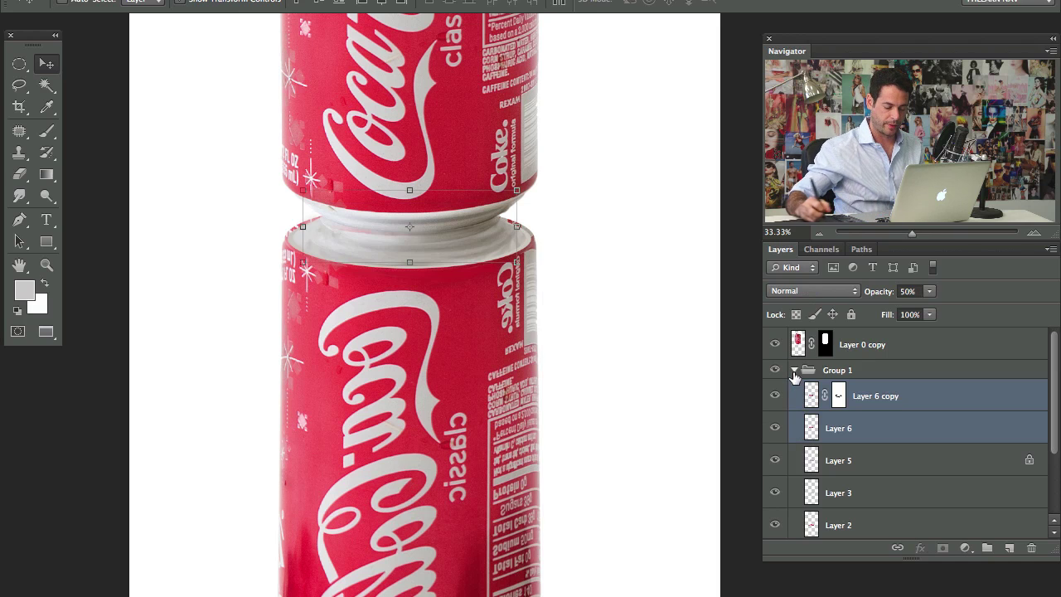
Step: Toggle the visibility of Layer 3 and Layer 5 to check what each contributes to the reflected can
scroll(1058, 382, "down", 4)
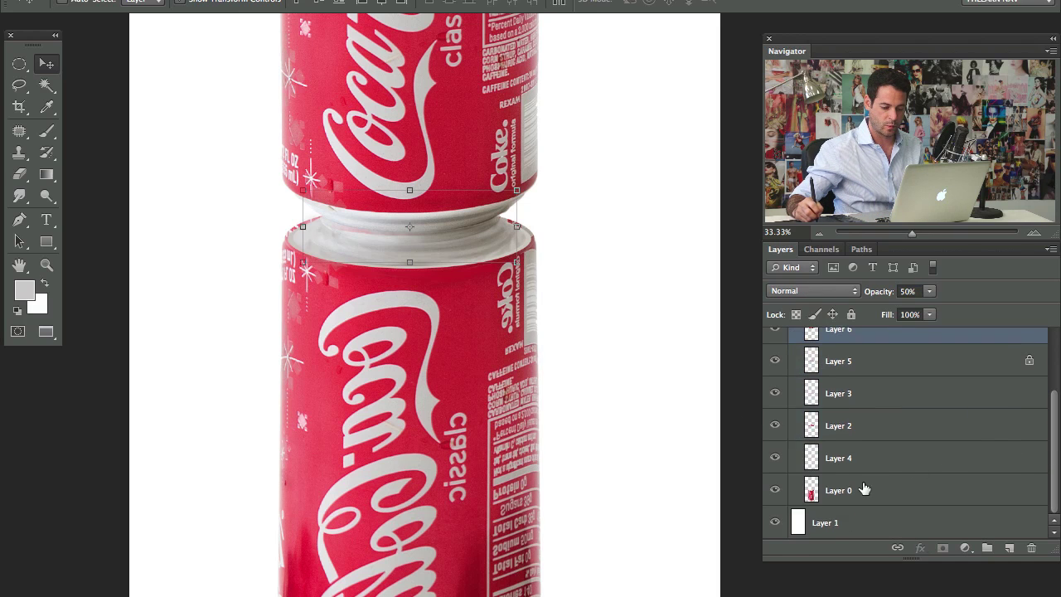
left_click(775, 393)
left_click(775, 395)
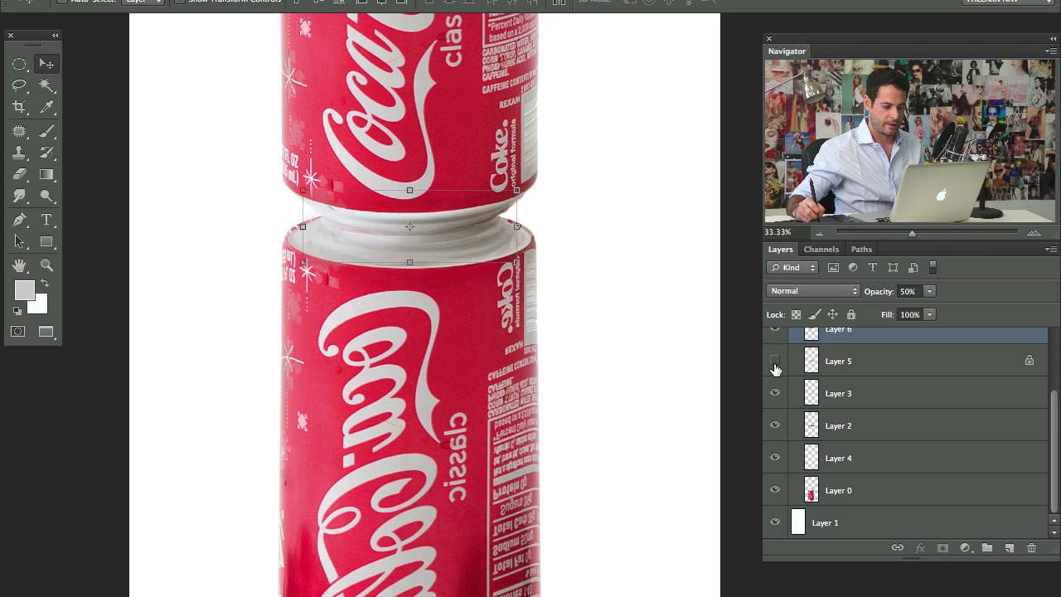
left_click(775, 362)
left_click(775, 394)
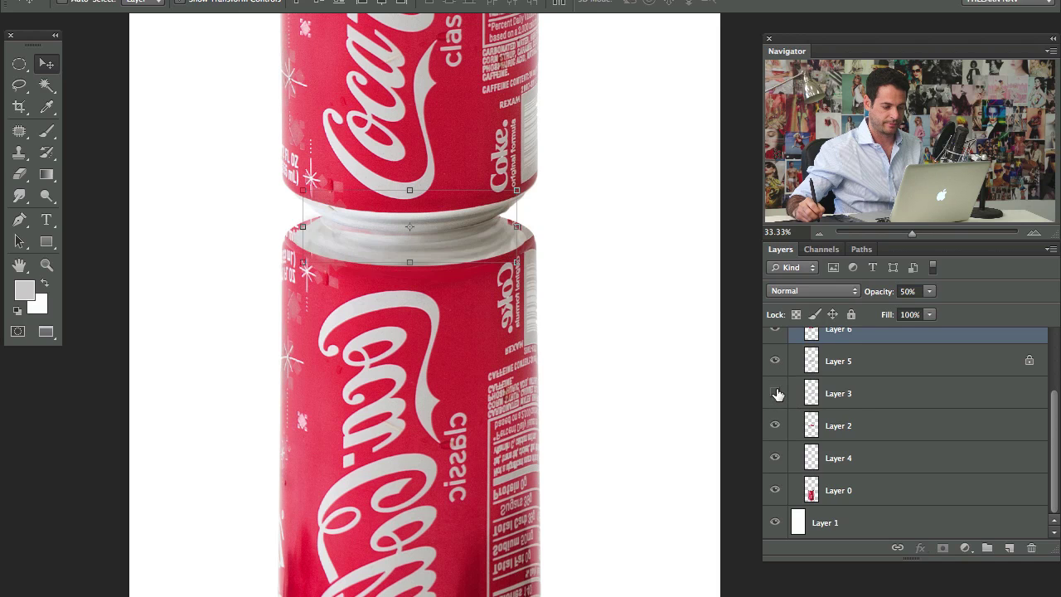
left_click(775, 395)
Step: Group Layer 6 copy, Layer 6 and Layer 5 together inside Group 1
left_click(854, 403)
left_click(854, 490, "shift")
left_click_drag(568, 345, 509, 511)
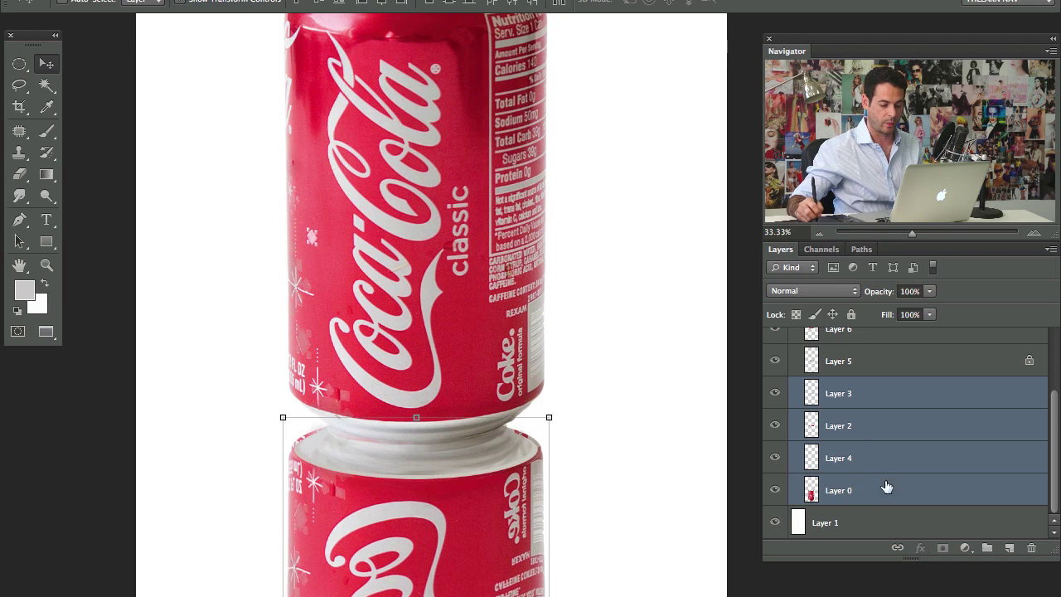
left_click_drag(1057, 426, 1058, 391)
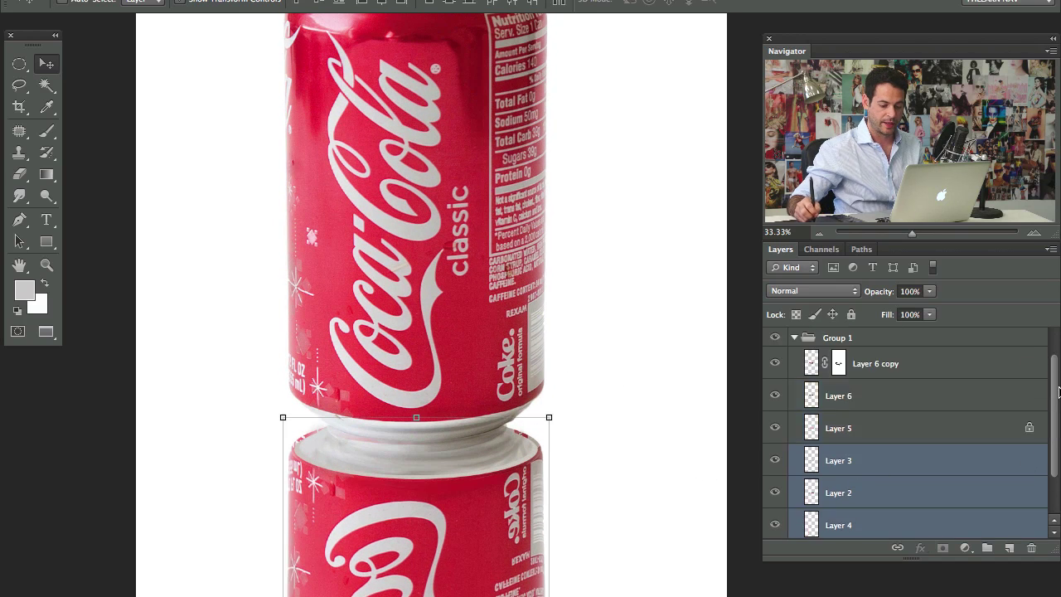
left_click(884, 368)
left_click(890, 431, "shift")
key("super+g")
left_click_drag(606, 449, 610, 443)
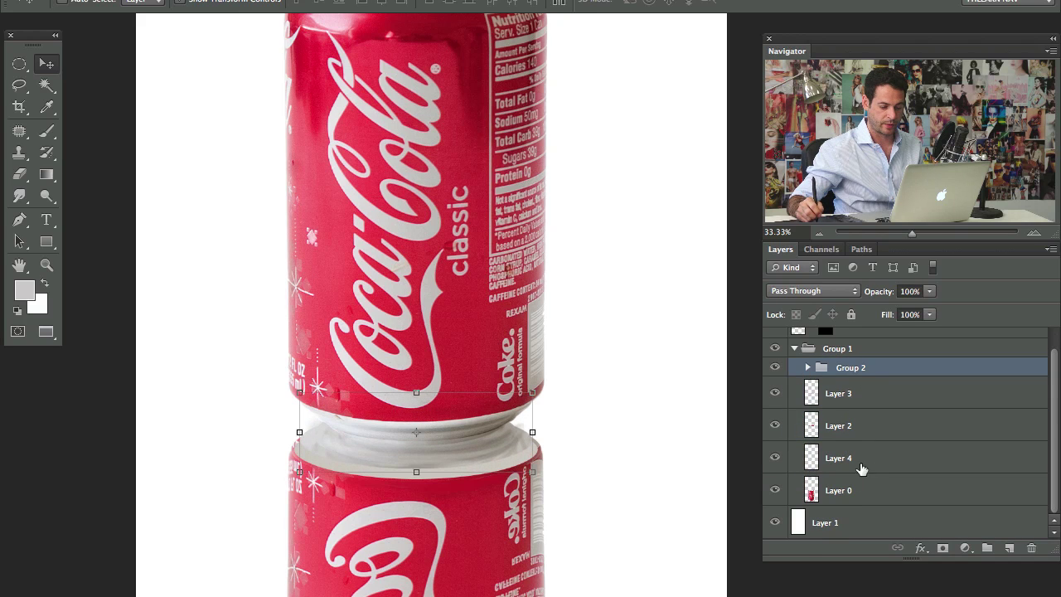
Step: Group Layer 3, Layer 2, Layer 4 and Layer 0 inside Group 1 and nudge that new group slightly up
left_click(863, 403)
left_click(855, 490, "shift")
key("ctrl+g")
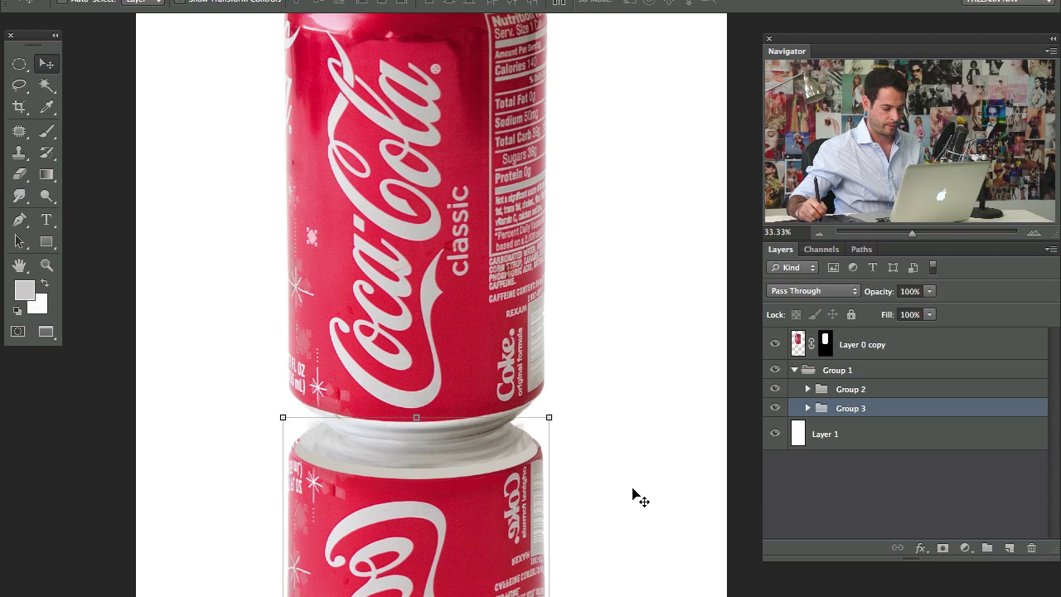
key("shift+Up")
key("shift+Up")
key("Up")
key("Up")
key("Up")
key("Up")
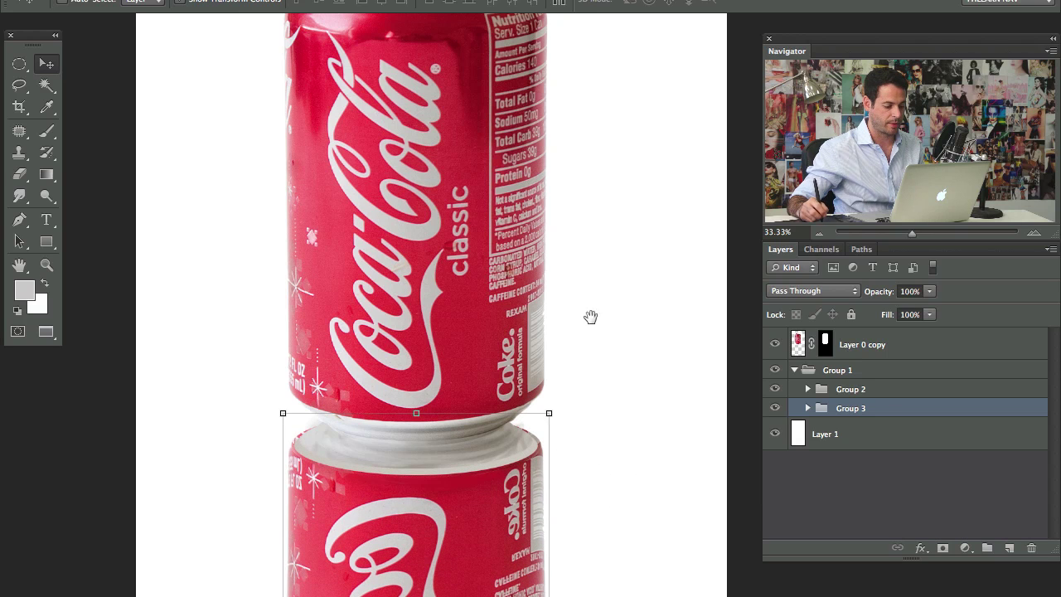
Step: Compare the original can with and without the reflection in Group 1
left_click_drag(590, 316, 593, 324)
left_click(775, 370)
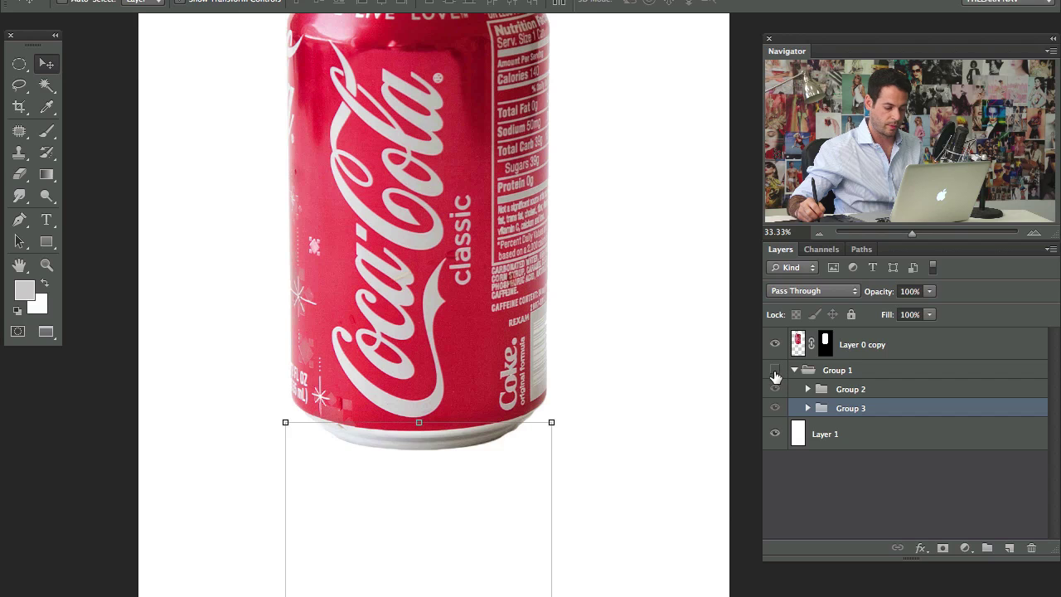
left_click(775, 369)
left_click(775, 369)
left_click(775, 369)
Step: Collapse Group 1 and add a layer mask to the whole group
left_click(836, 371)
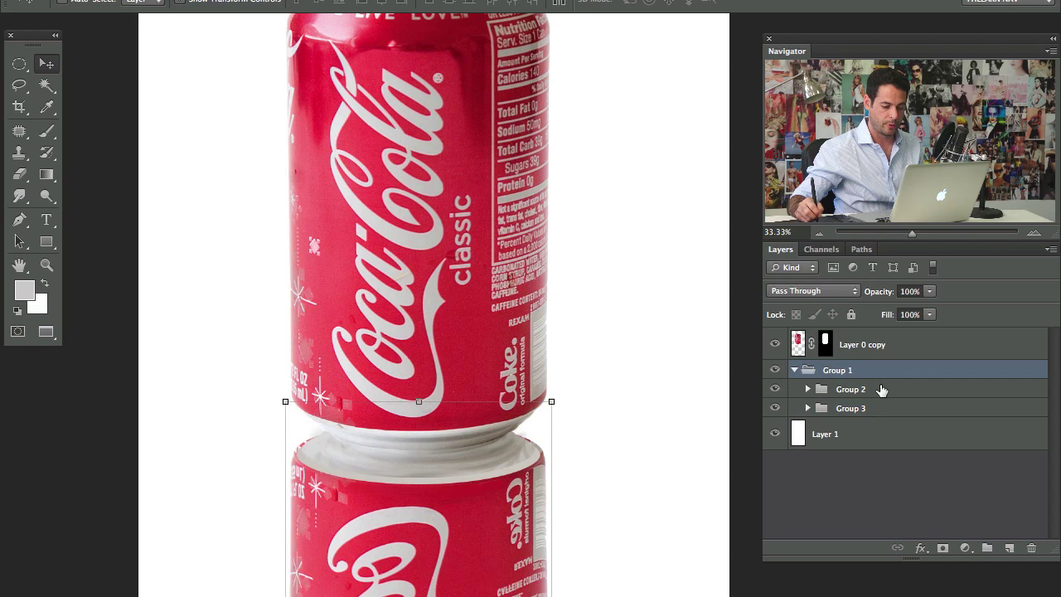
left_click(793, 372)
left_click(942, 548)
Step: Draw a black-to-transparent gradient upward on Group 1's mask, from the middle of the reflected can into the original can
key("ctrl+minus")
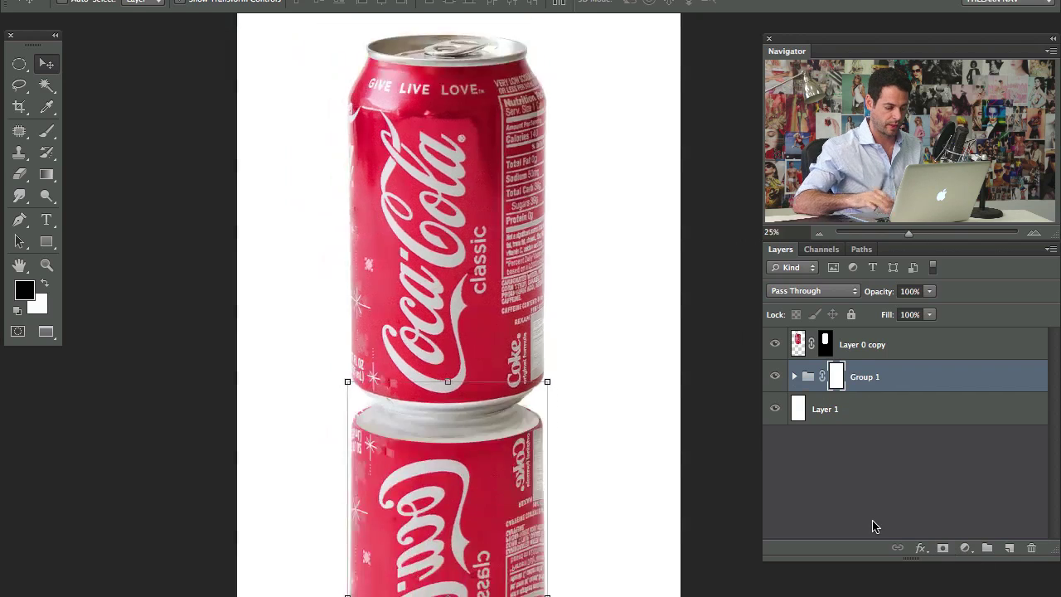
key("ctrl+minus")
scroll(370, 253, "down", 3)
key("g")
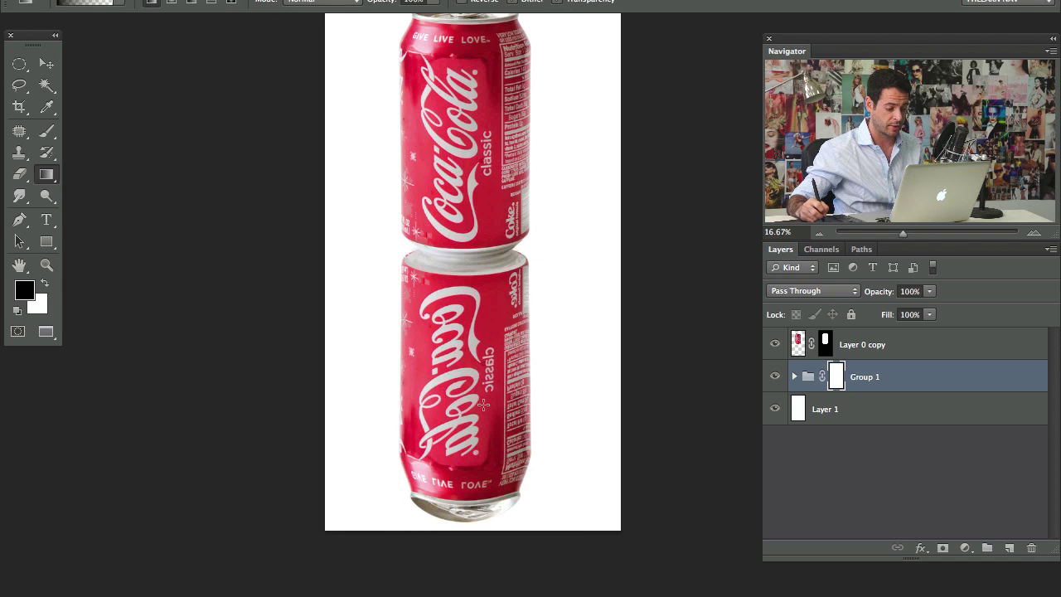
left_click_drag(483, 405, 483, 157)
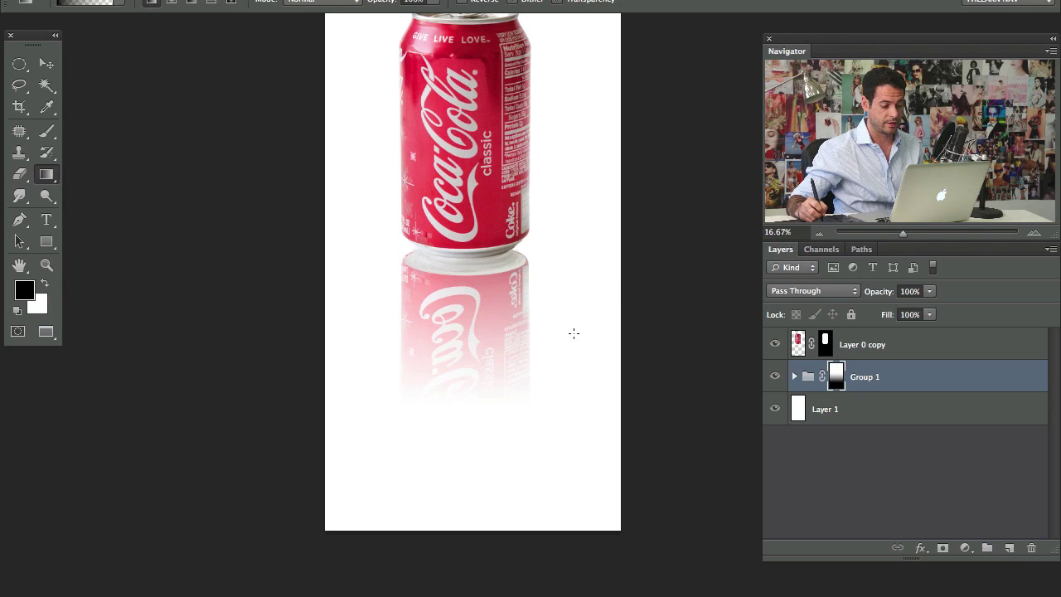
left_click_drag(552, 278, 549, 351)
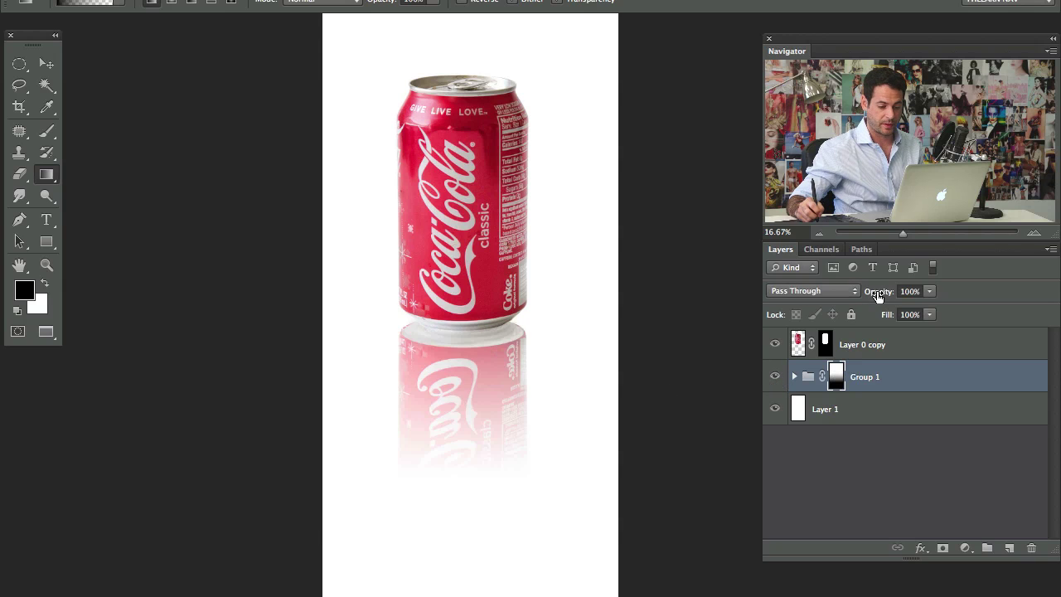
Step: Try Group 1 at 72% opacity and undo the change
mouse_move(880, 293)
left_mouse_down()
mouse_move(896, 293)
mouse_move(864, 300)
left_mouse_up()
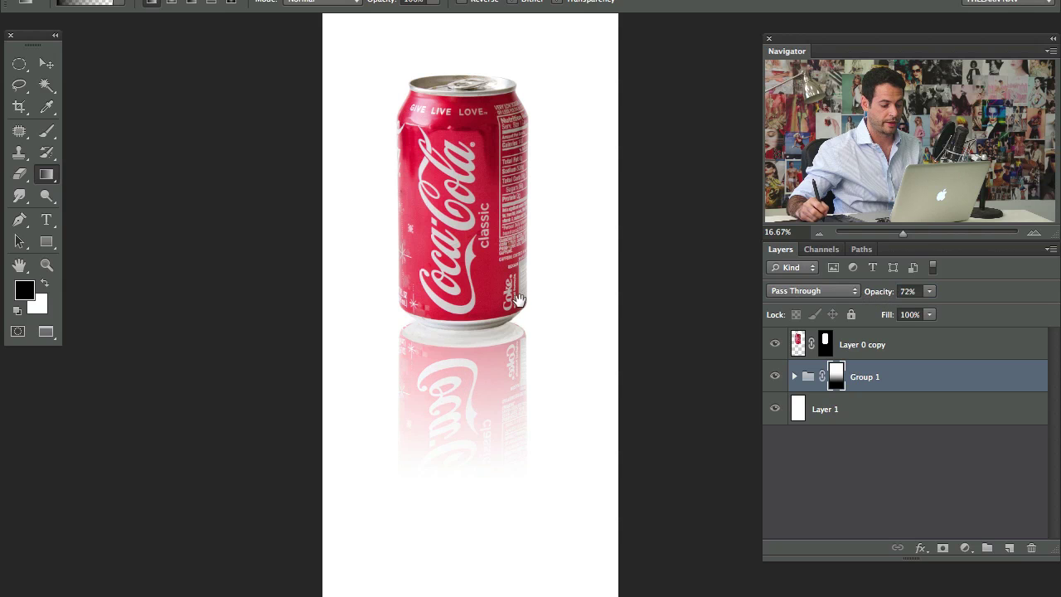
left_click_drag(519, 298, 533, 267)
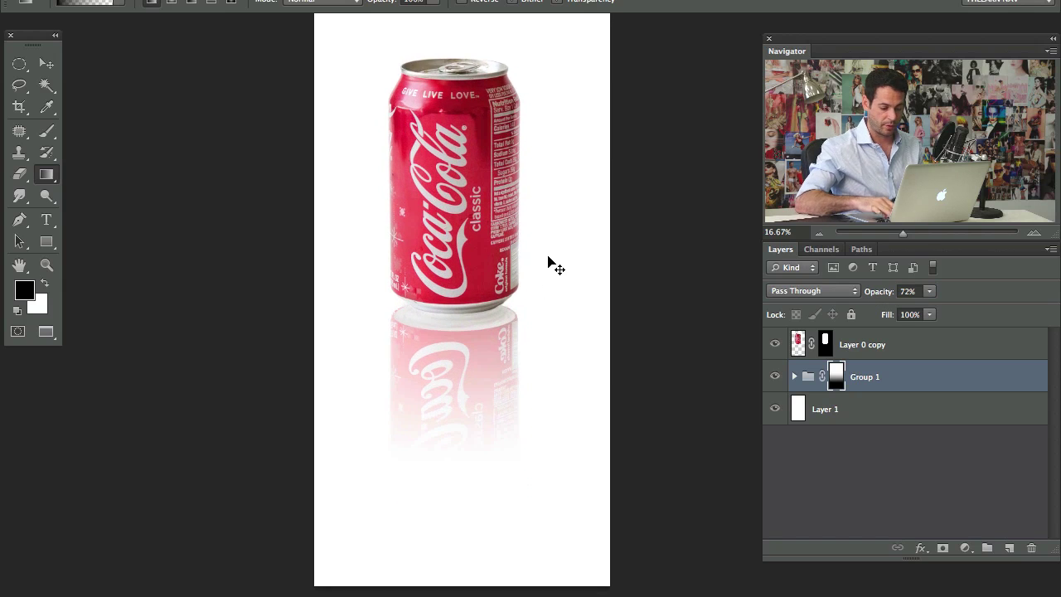
key("super+plus")
key("super+plus")
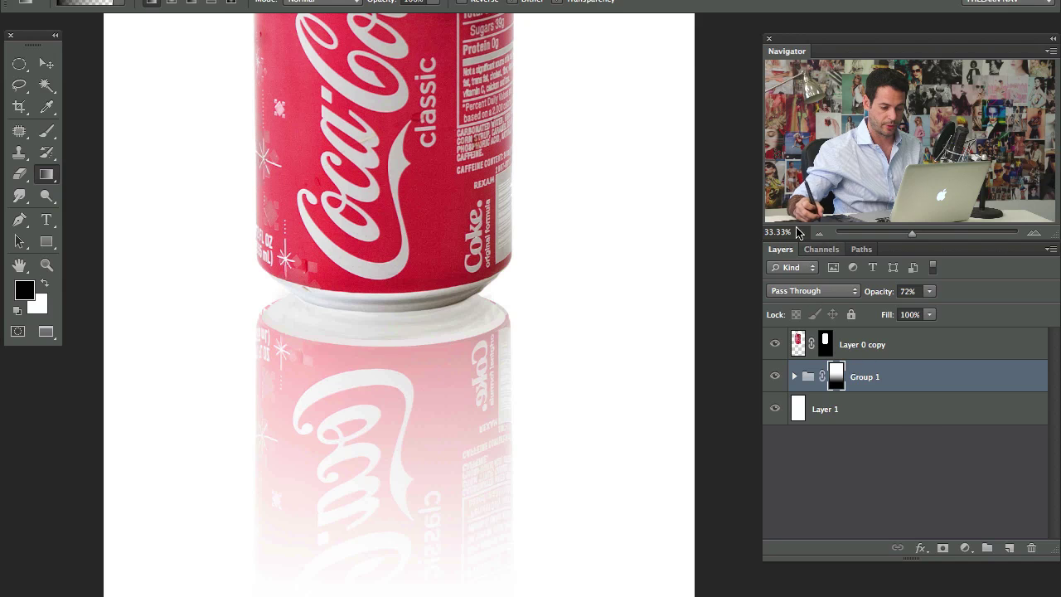
key("super+z")
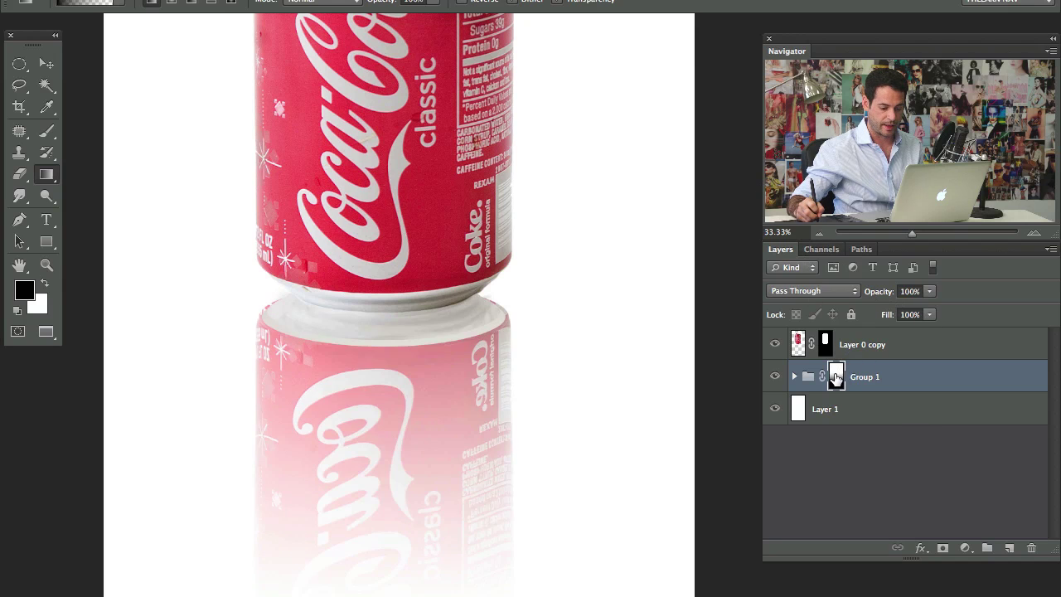
Step: Paint white on Group 1's mask over the reflected metallic base with a 320 px brush and check the group's visibility
key("b")
key("bracketleft")
key("x")
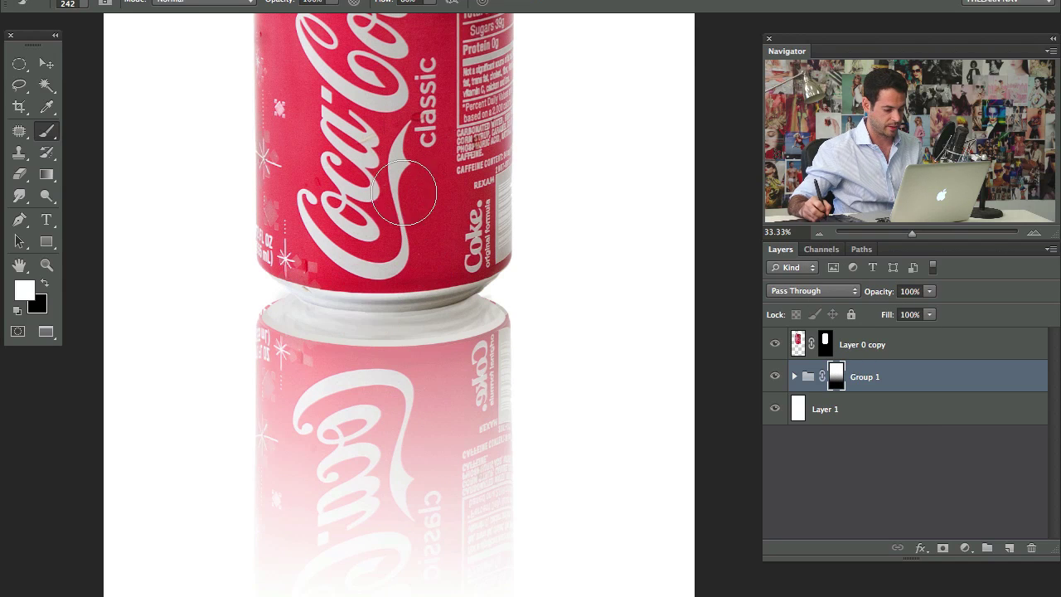
left_click_drag(392, 379, 393, 348)
left_click_drag(320, 289, 341, 289)
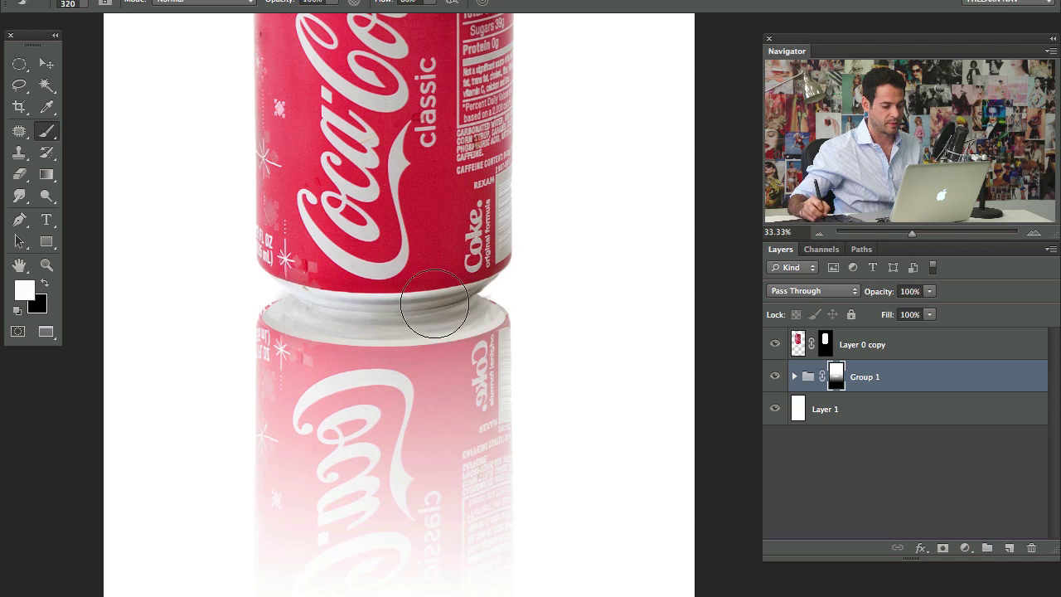
key("x")
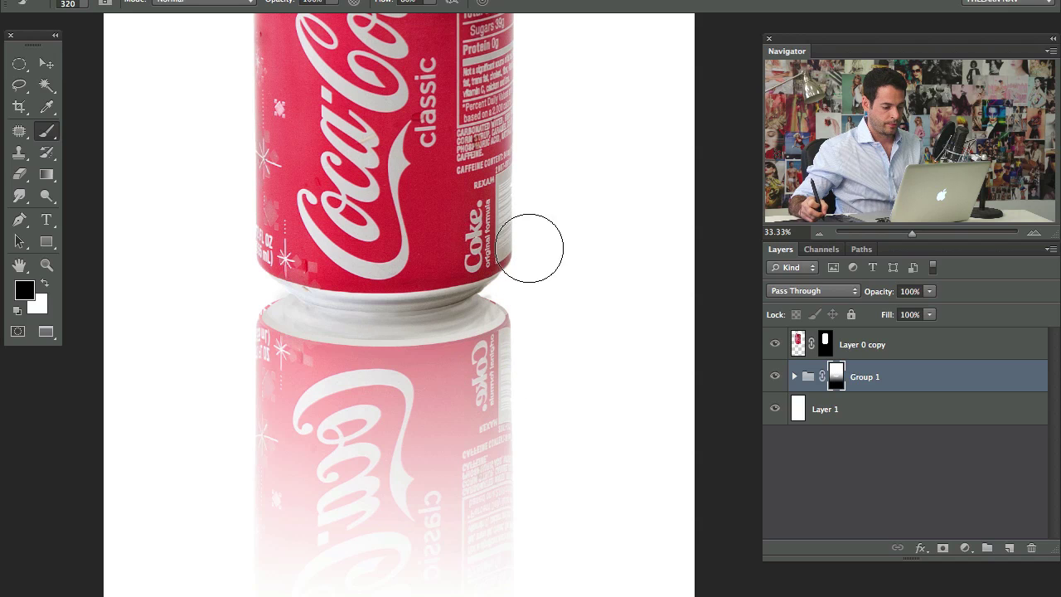
left_click(775, 377)
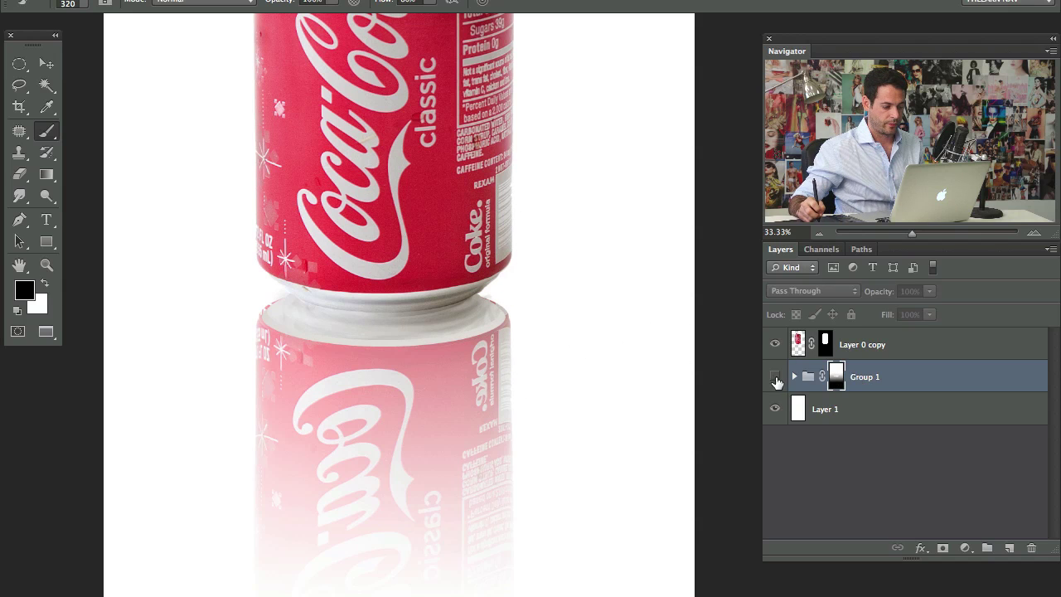
left_click(775, 377)
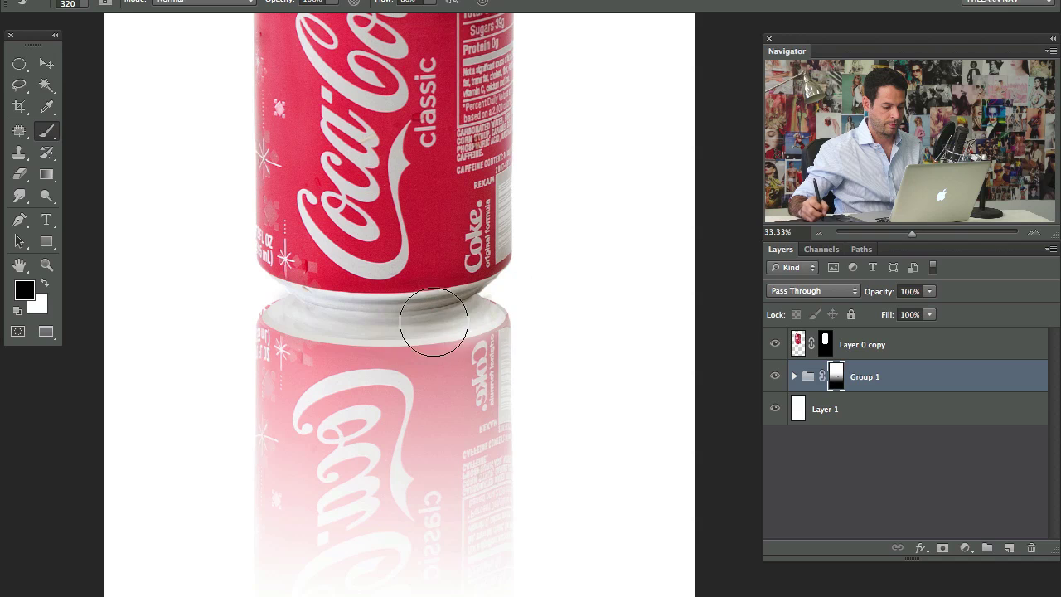
Step: Step back through the mask strokes and fill Group 1's mask with white
key("super+alt+z")
key("super+alt+z")
key("super+BackSpace")
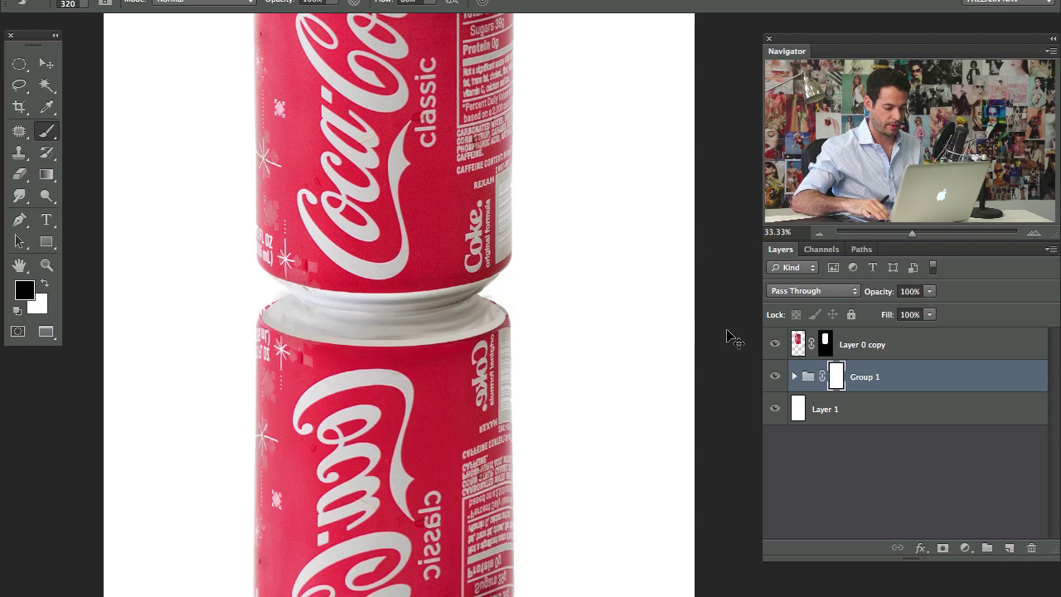
Step: Try a new black-to-transparent gradient on Group 1's mask at closer zoom and undo it
left_click_drag(478, 470, 474, 249)
key("g")
left_click_drag(406, 334, 421, 111)
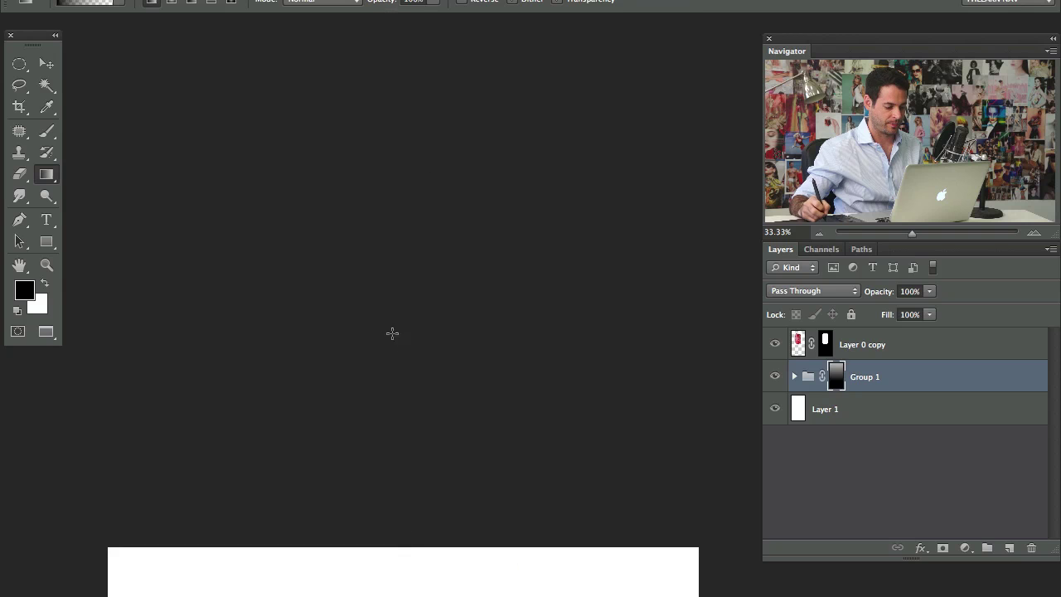
left_click_drag(418, 459, 376, 61)
key("super+minus")
key("super+minus")
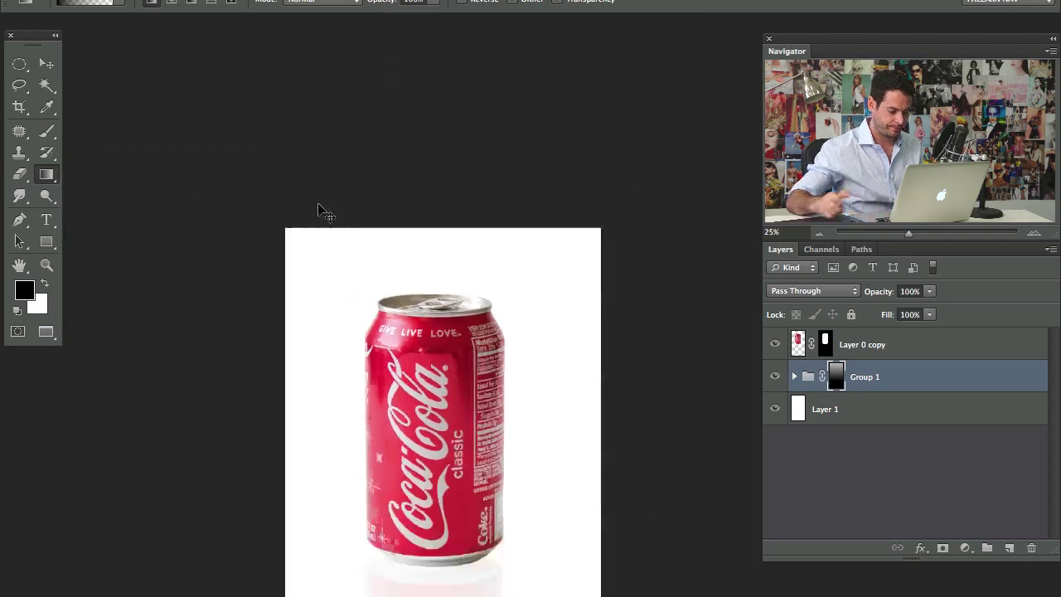
left_click_drag(497, 354, 381, 213)
key("super+z")
Step: Draw a black-to-transparent gradient on Group 1's mask from the middle of the reflected can up to its base
left_click_drag(431, 373, 438, 216)
key("x")
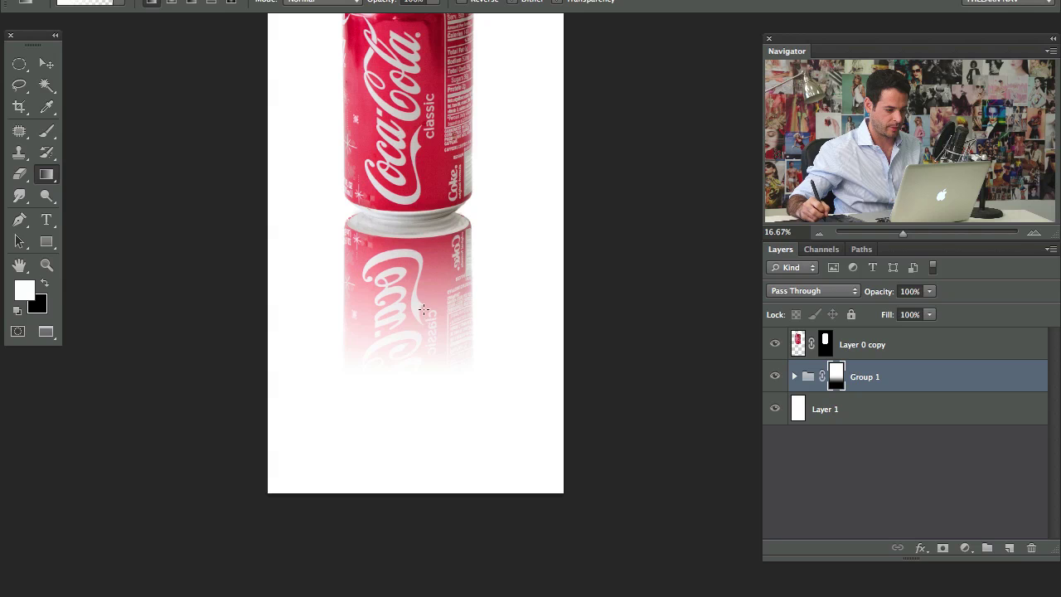
left_click_drag(462, 199, 527, 329)
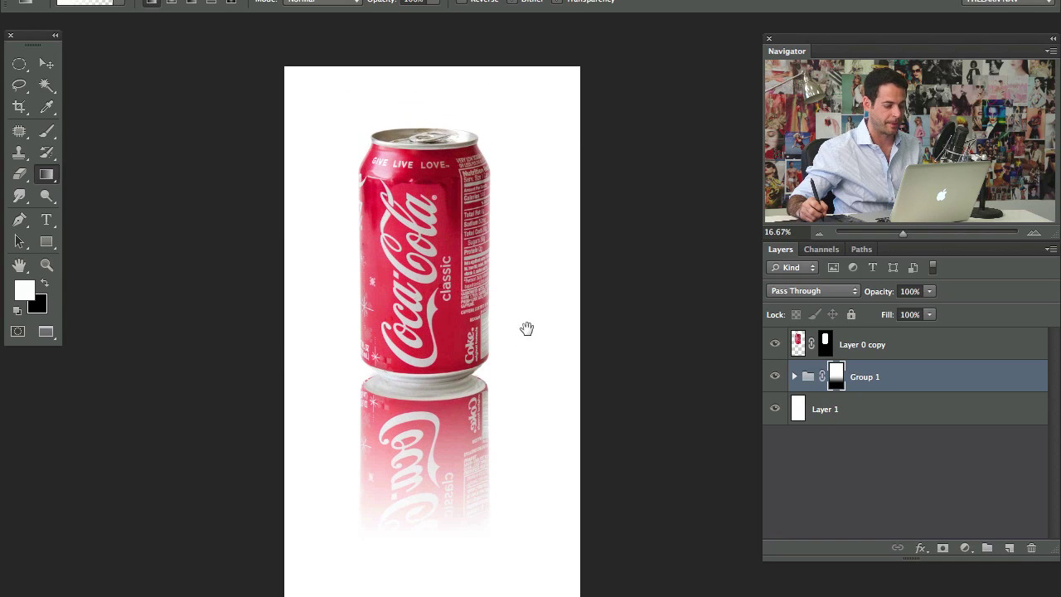
Step: Set the area around the canvas to a custom white color
right_click(650, 171)
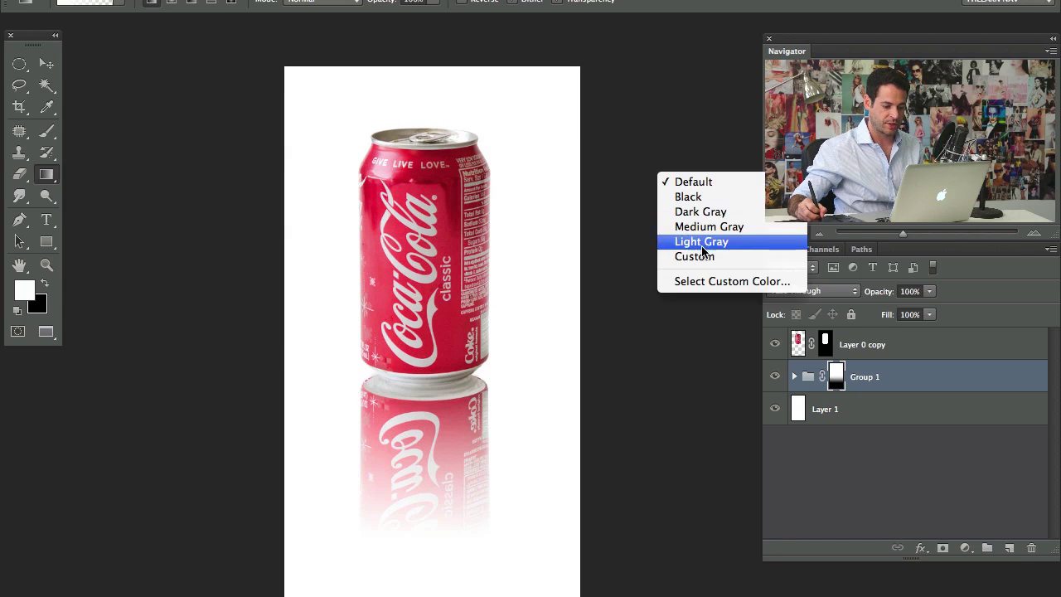
left_click(688, 255)
right_click(663, 184)
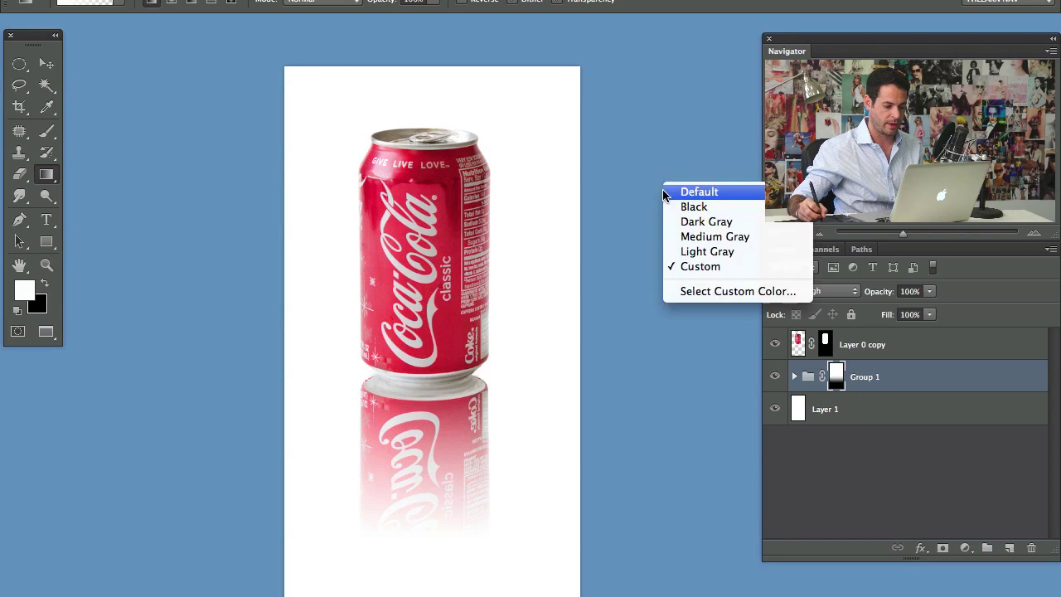
left_click(696, 292)
left_click_drag(428, 184, 337, 37)
key("Return")
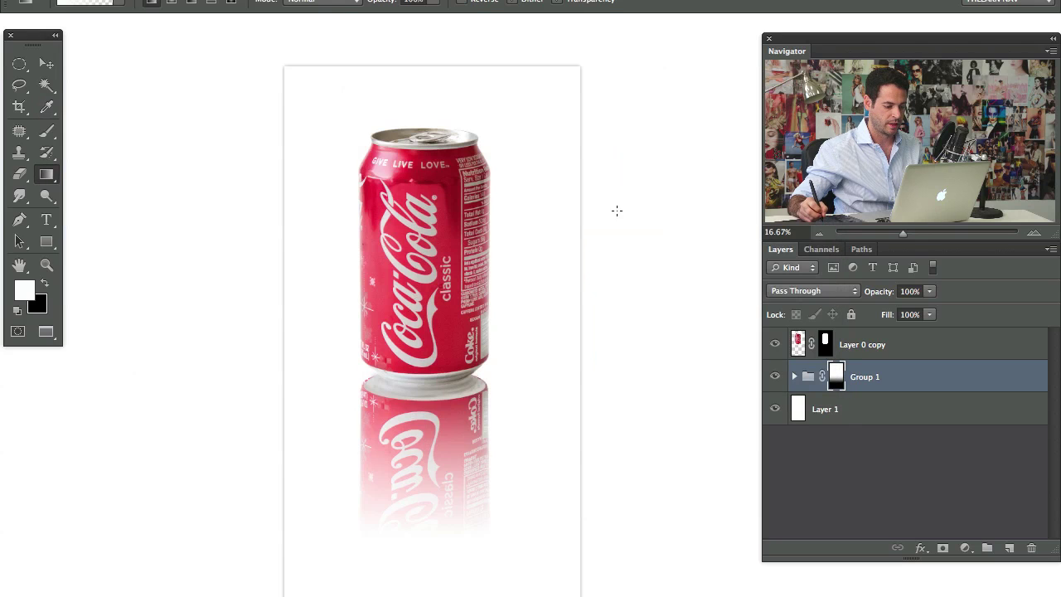
Step: Switch to full-screen view, set its surrounding area to custom color ffffff and view the can with its reflection up close
key("f")
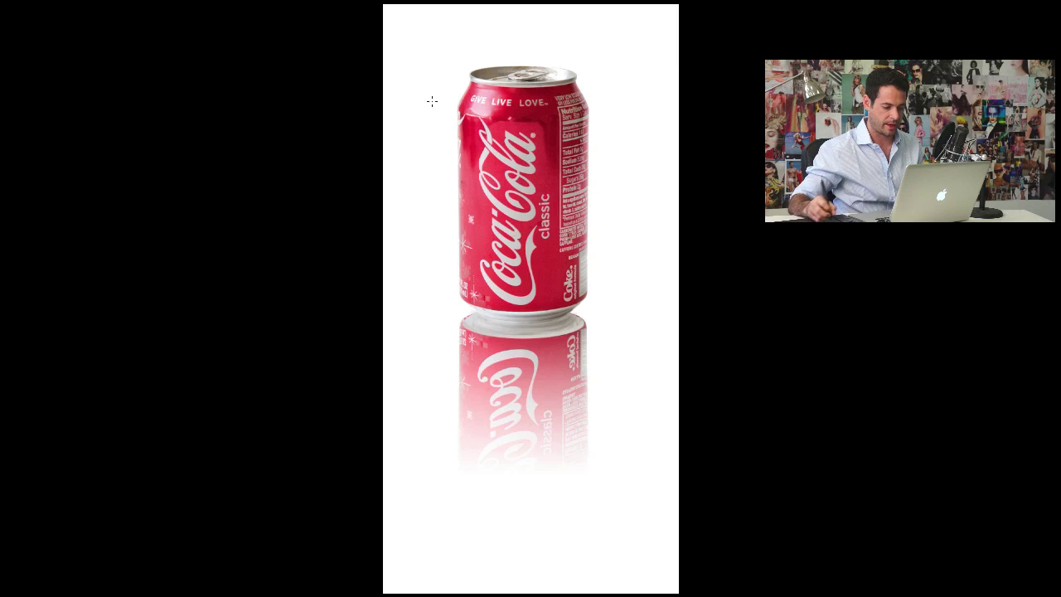
right_click(324, 154)
left_click(344, 236)
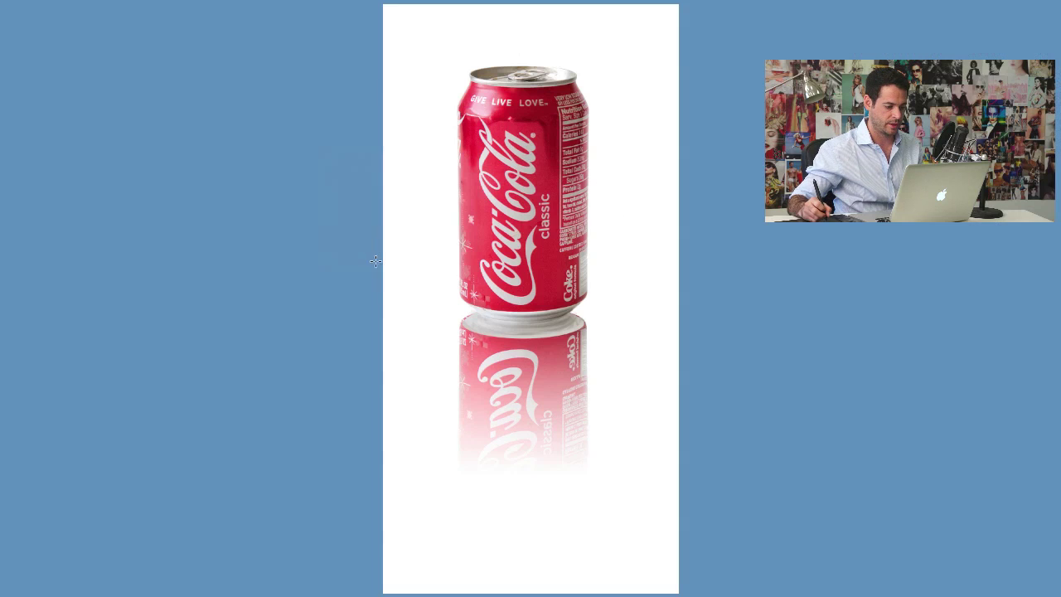
right_click(282, 194)
left_click(305, 301)
left_click(380, 124)
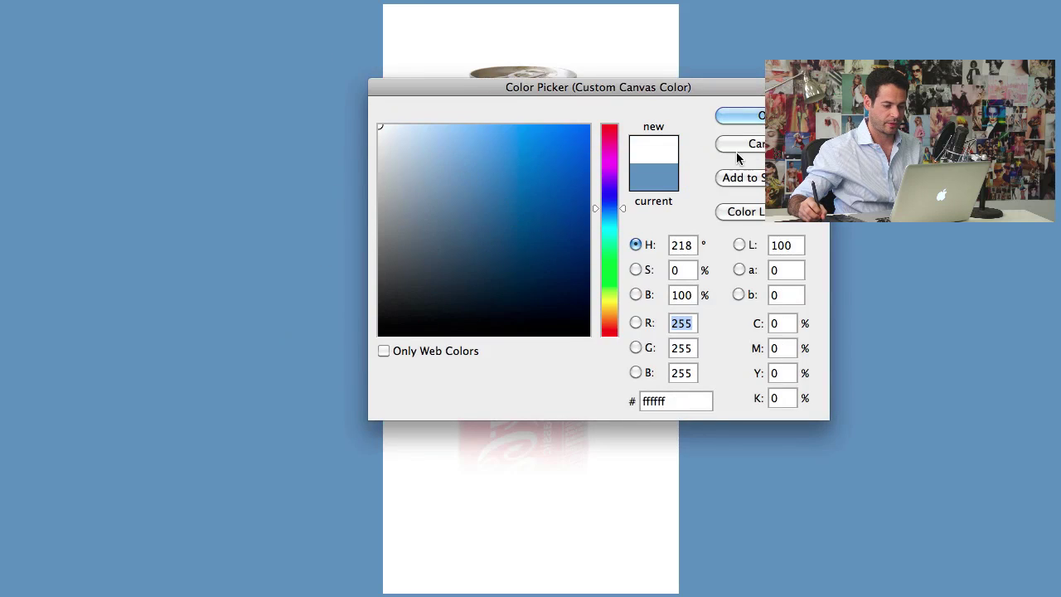
left_click(752, 111)
left_click_drag(701, 243, 629, 286)
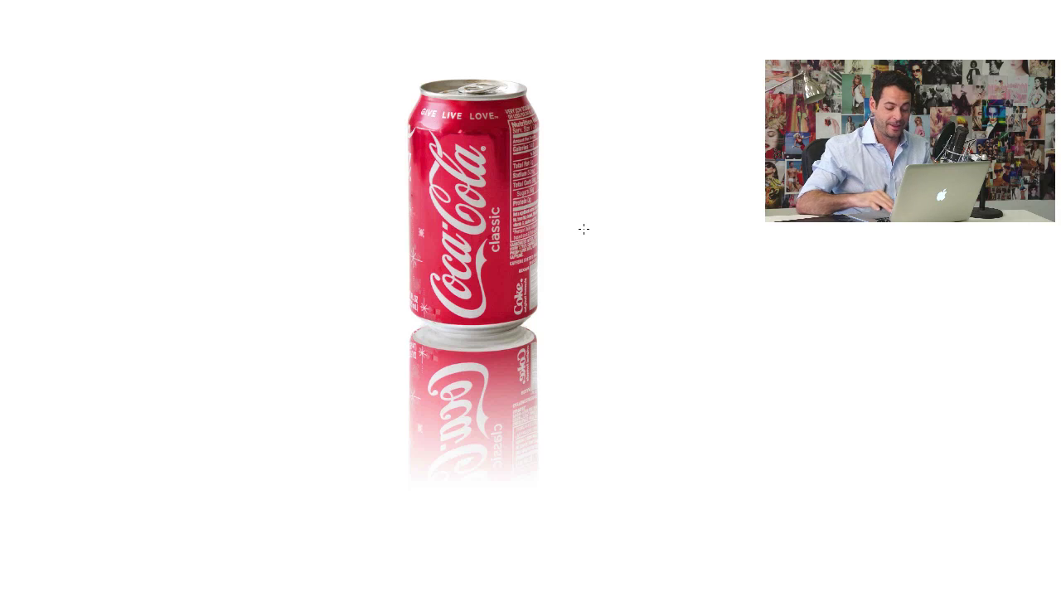
key("super+plus")
key("super+plus")
left_click_drag(538, 172, 482, 218)
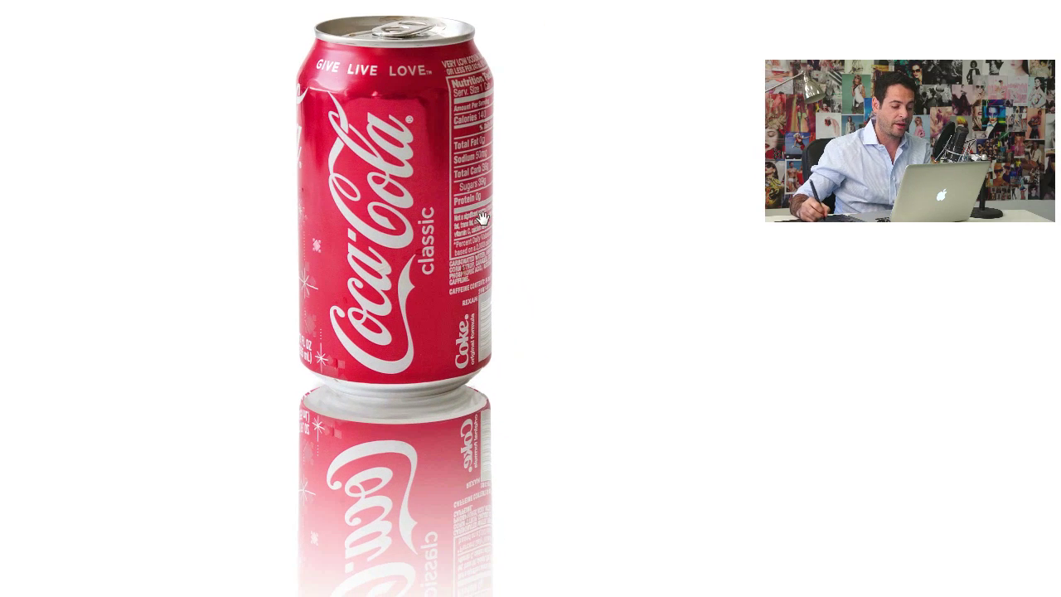